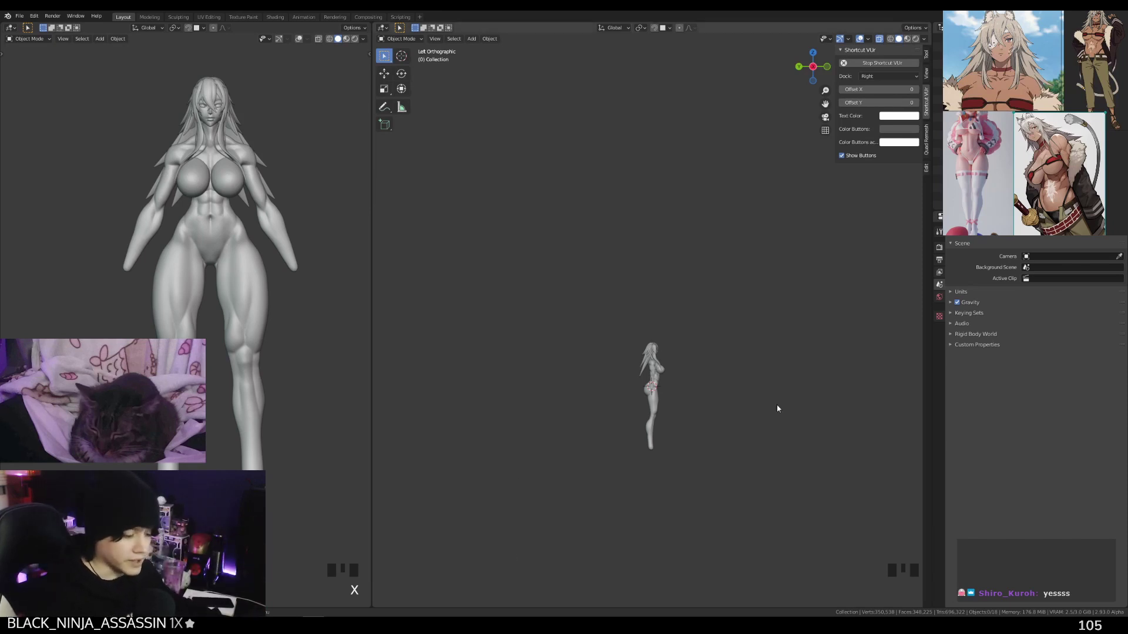
Add a cube and move it about 11.1 m up along Z, above the character's head
middle_drag(649, 365, 780, 338)
scroll(611, 355, up, 5)
click(750, 322)
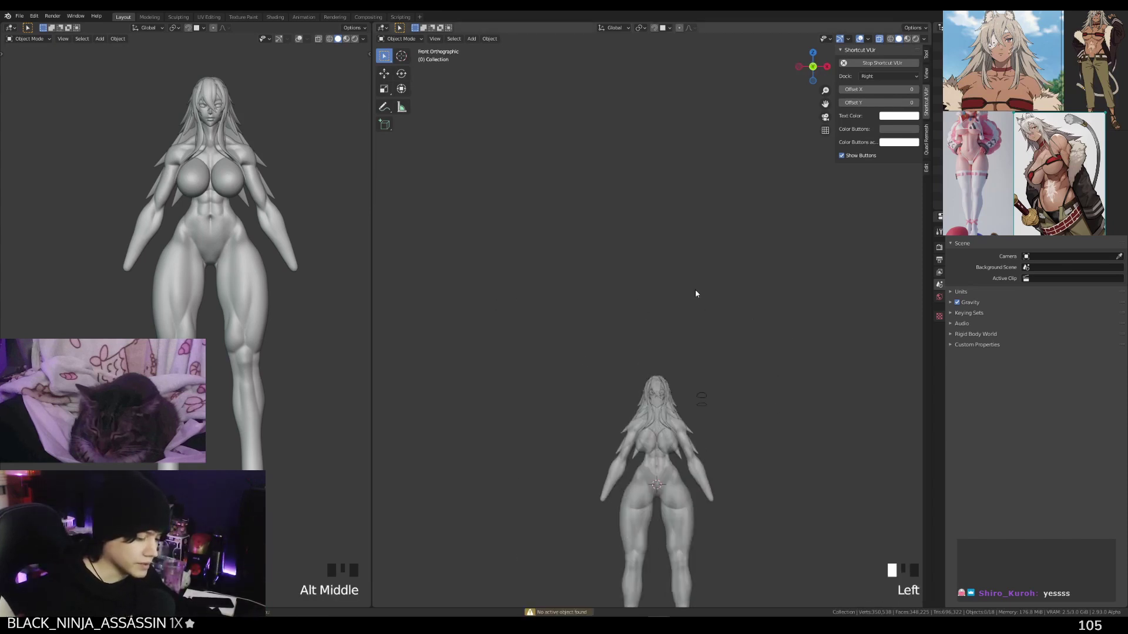
scroll(696, 289, up, 2)
mouse_move(703, 302)
shift+middle_down()
mouse_move(668, 179)
mouse_move(713, 293)
shift+middle_up()
click(713, 293)
key(shift+a)
mouse_move(713, 289)
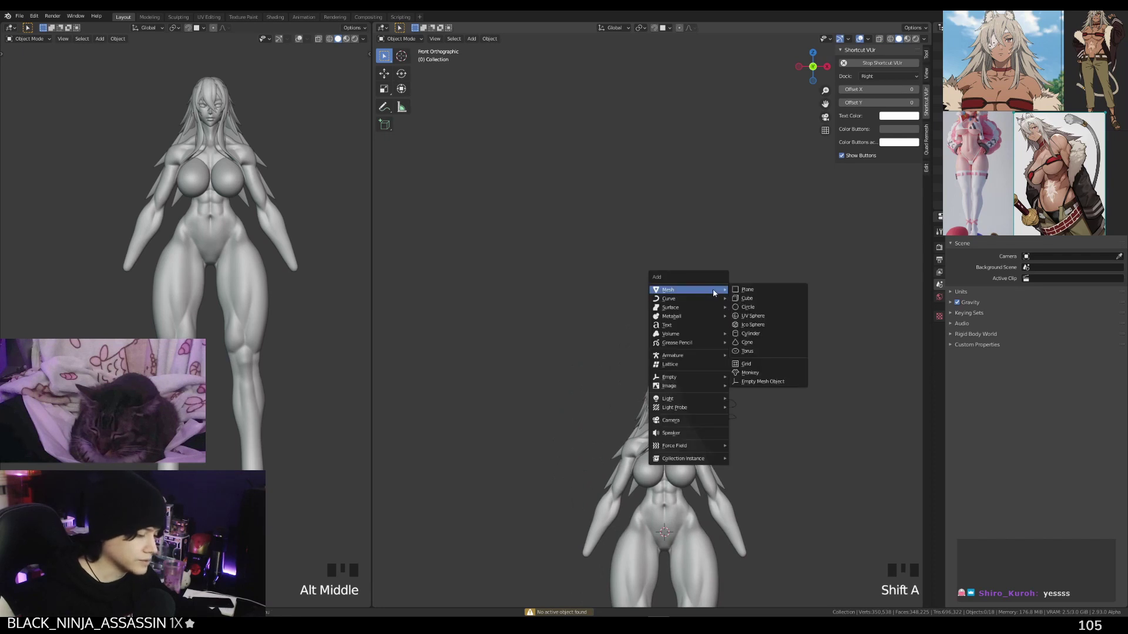
click(758, 299)
alt+middle_drag(770, 300, 602, 301)
key(g)
click(723, 255)
scroll(722, 253, up, 4)
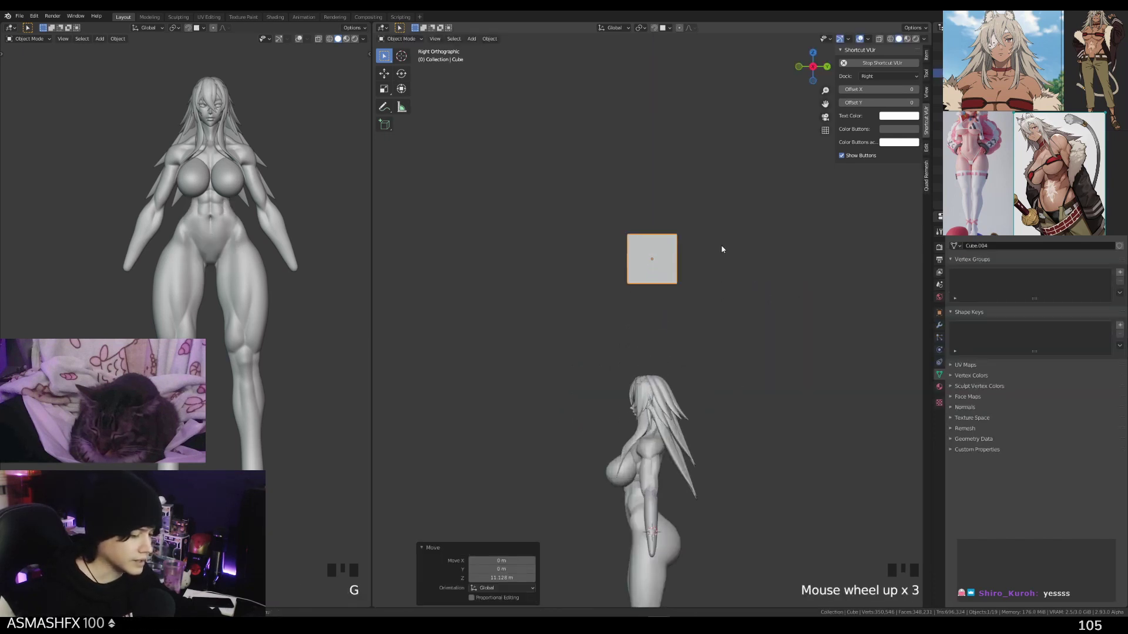
Enter Edit Mode and scale the whole cube along Y to about a third of its original depth
key(Tab)
key(a)
key(s)
key(y)
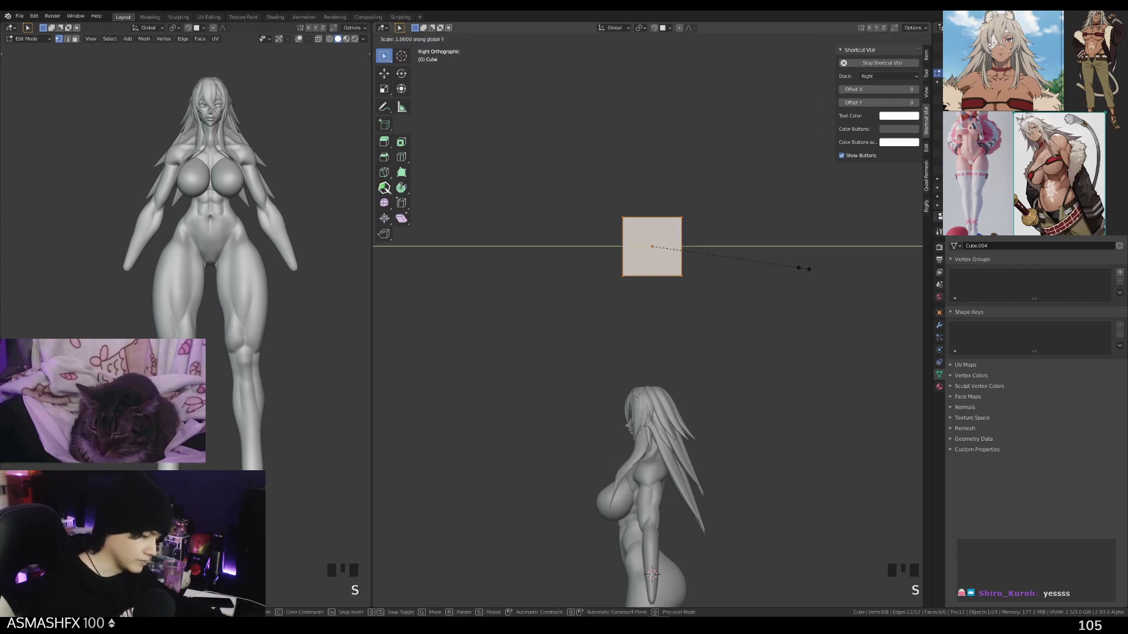
click(725, 251)
alt+middle_drag(705, 251, 747, 284)
key(s)
key(y)
click(759, 252)
scroll(756, 267, up, 3)
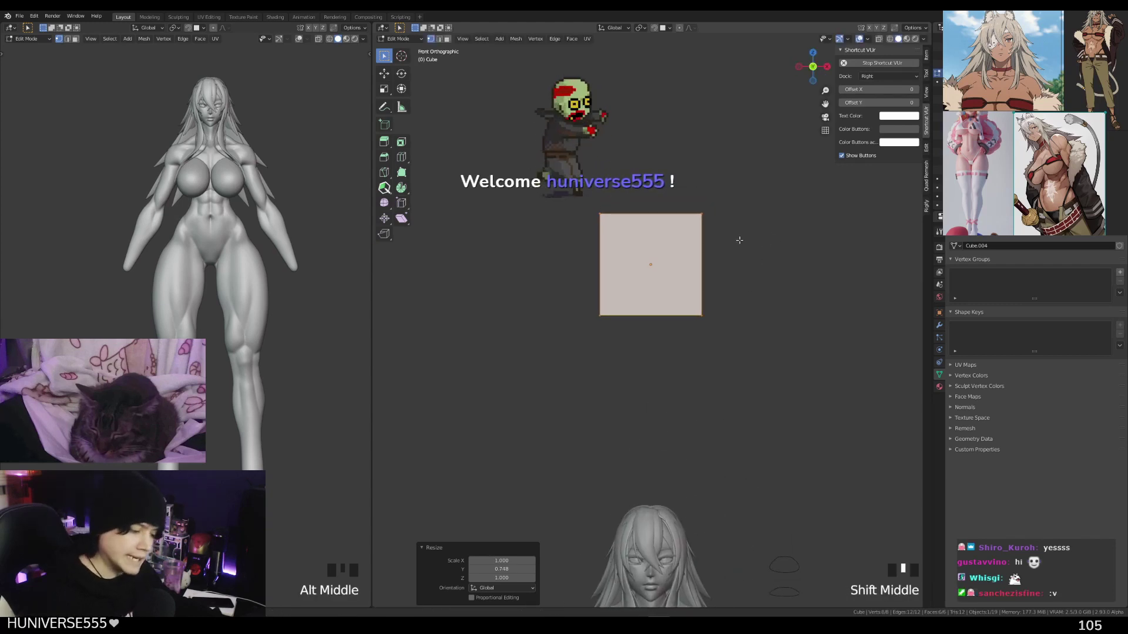
Add one horizontal loop cut around the block and slide it toward the top with a factor of about 0.508
mouse_move(738, 241)
middle_down()
mouse_move(733, 257)
mouse_move(685, 271)
mouse_move(797, 241)
middle_up()
key(ctrl+r)
click(685, 271)
click(689, 246)
alt+middle_click(797, 242)
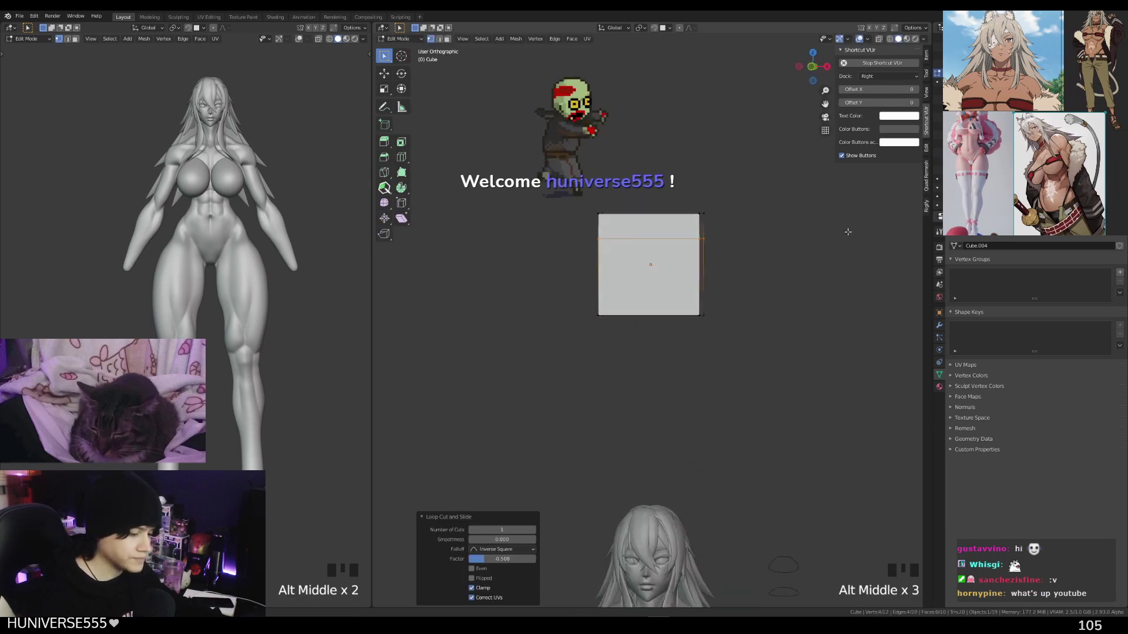
alt+middle_click(797, 241)
Add three evenly spaced vertical loop cuts to the block and switch to edge selection
key(ctrl+r)
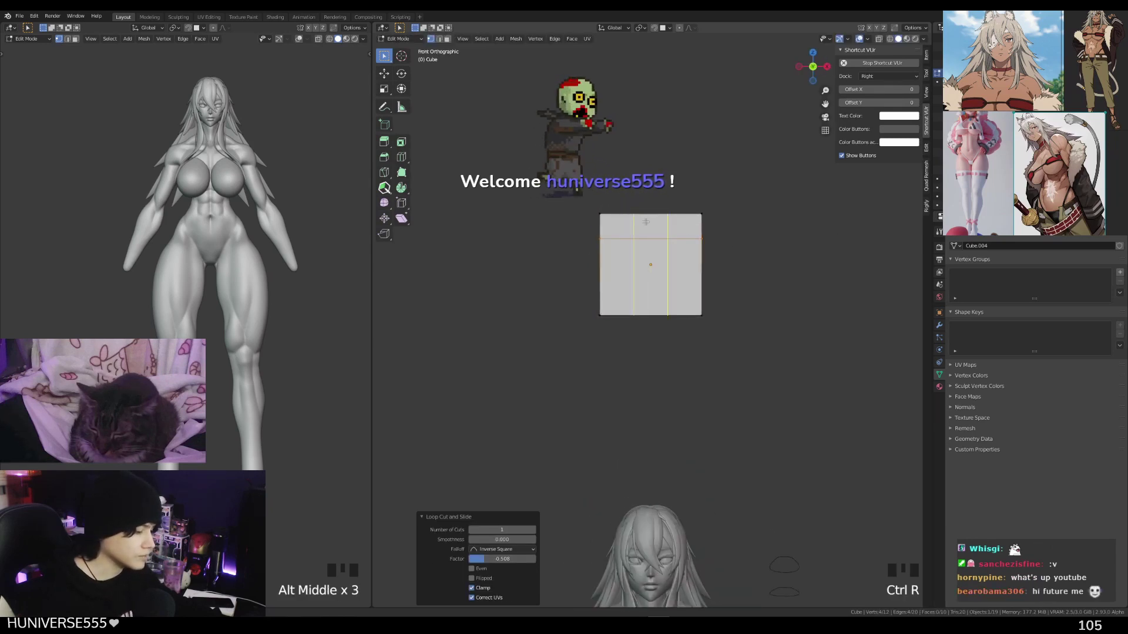
scroll(646, 222, up, 1)
click(645, 222)
right_click(646, 222)
middle_drag(765, 186, 745, 318)
scroll(760, 235, up, 2)
middle_drag(744, 317, 740, 283)
scroll(740, 283, up, 1)
key(2)
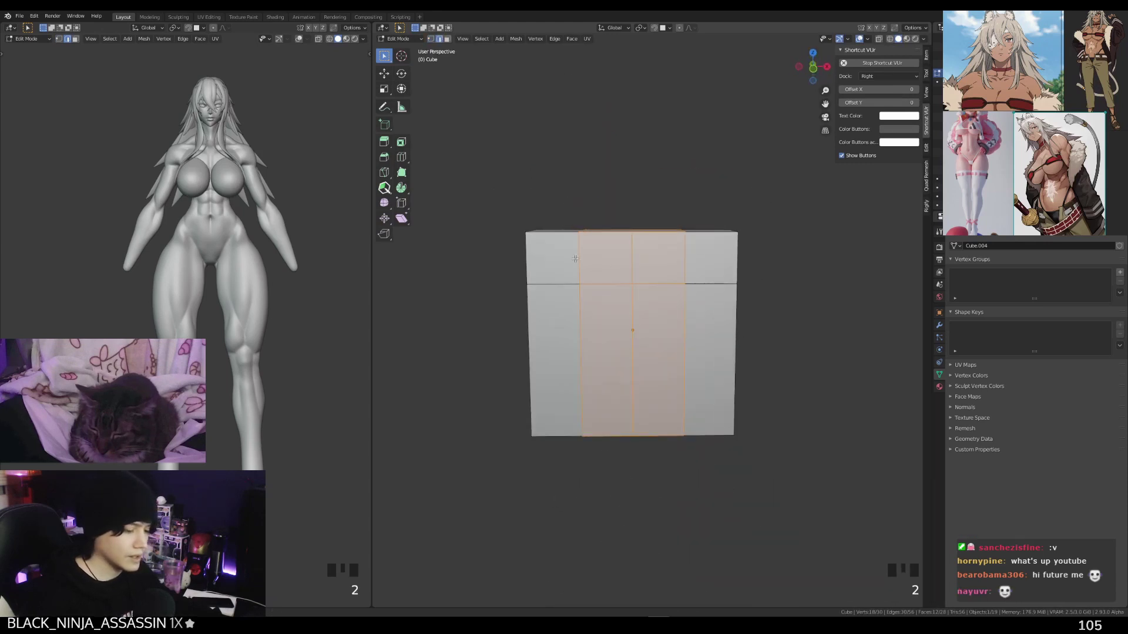
key(alt+z)
middle_drag(666, 255, 661, 254)
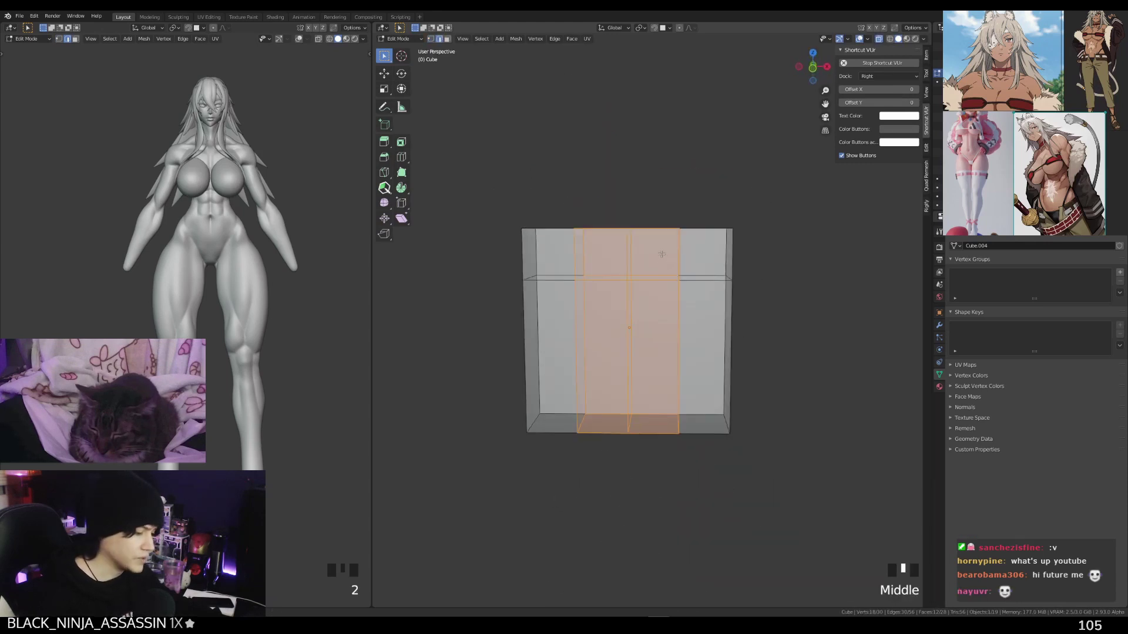
key(alt+z)
click(597, 256)
middle_drag(597, 256, 567, 279)
shift+click(567, 279)
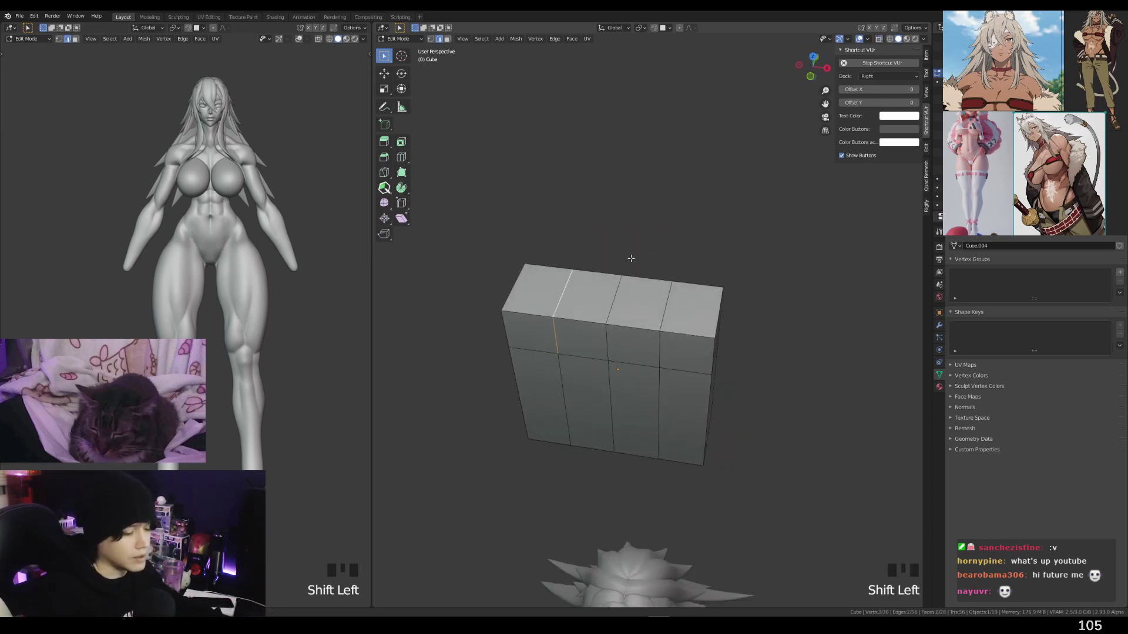
middle_drag(629, 257, 458, 241)
shift+click(657, 220)
alt+middle_drag(660, 219, 755, 238)
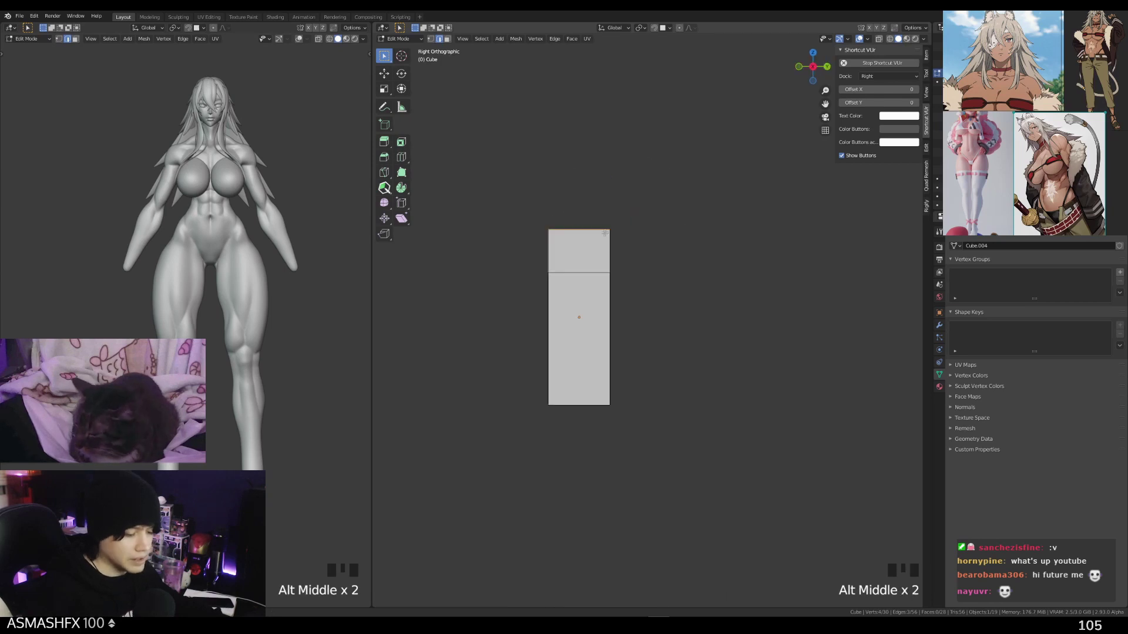
Select the whole block and scale it along Y to make it thinner
key(a)
key(s)
key(y)
click(687, 247)
alt+middle_drag(687, 246, 734, 261)
Bevel the front and back edges of the three vertical cuts above the horizontal loop, about 0.036 m wide with one segment
key(alt+z)
click(805, 262)
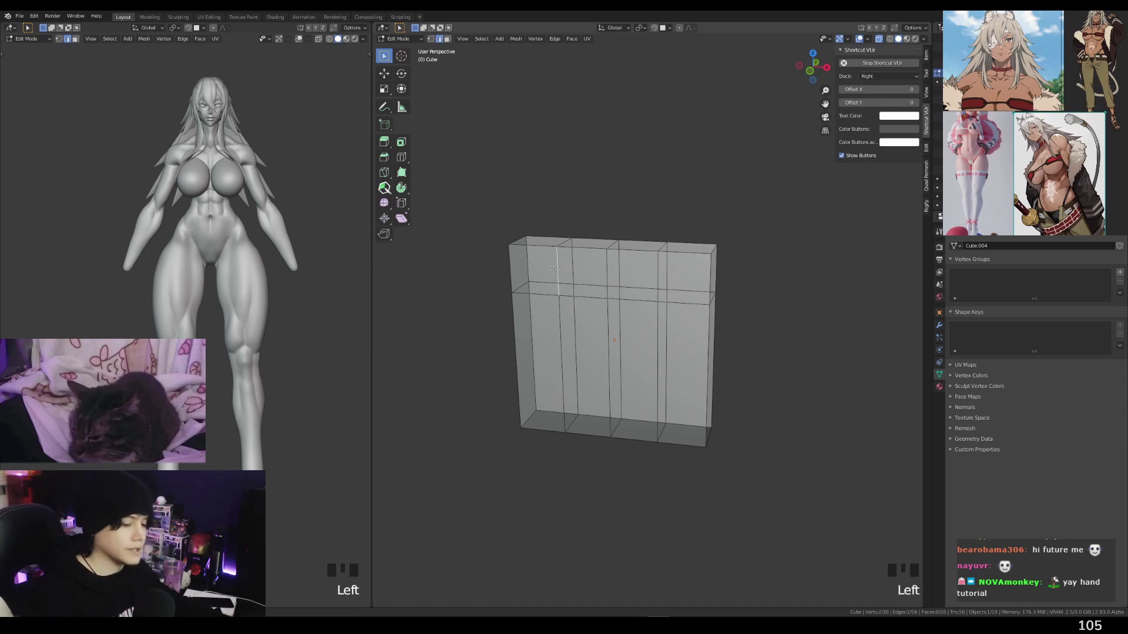
ctrl+shift+click(571, 283)
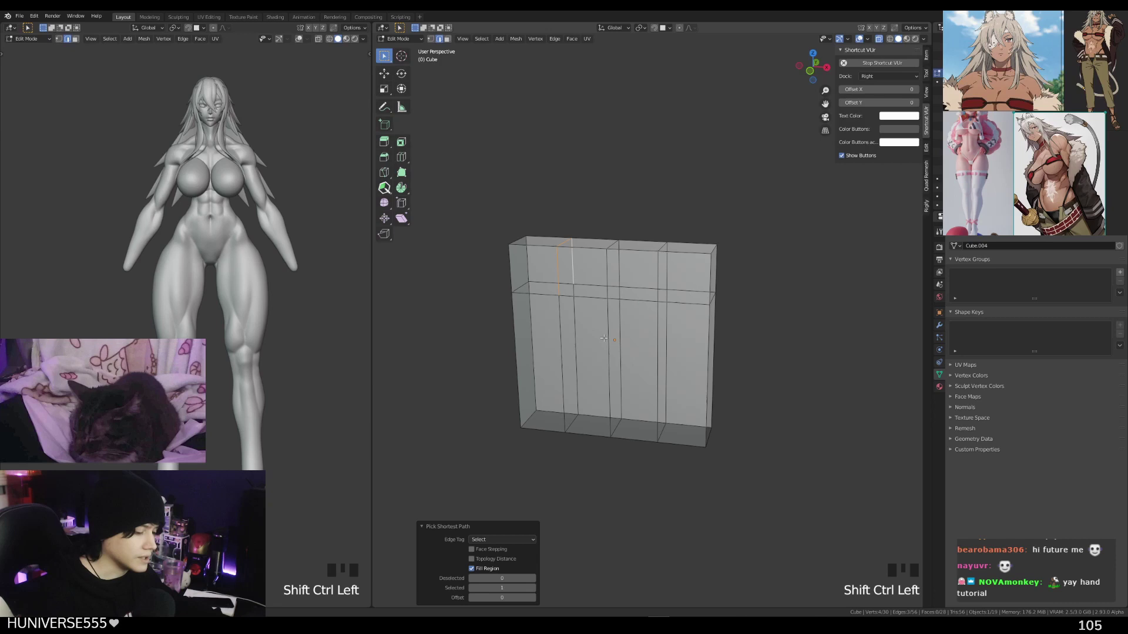
ctrl+shift+click(608, 275)
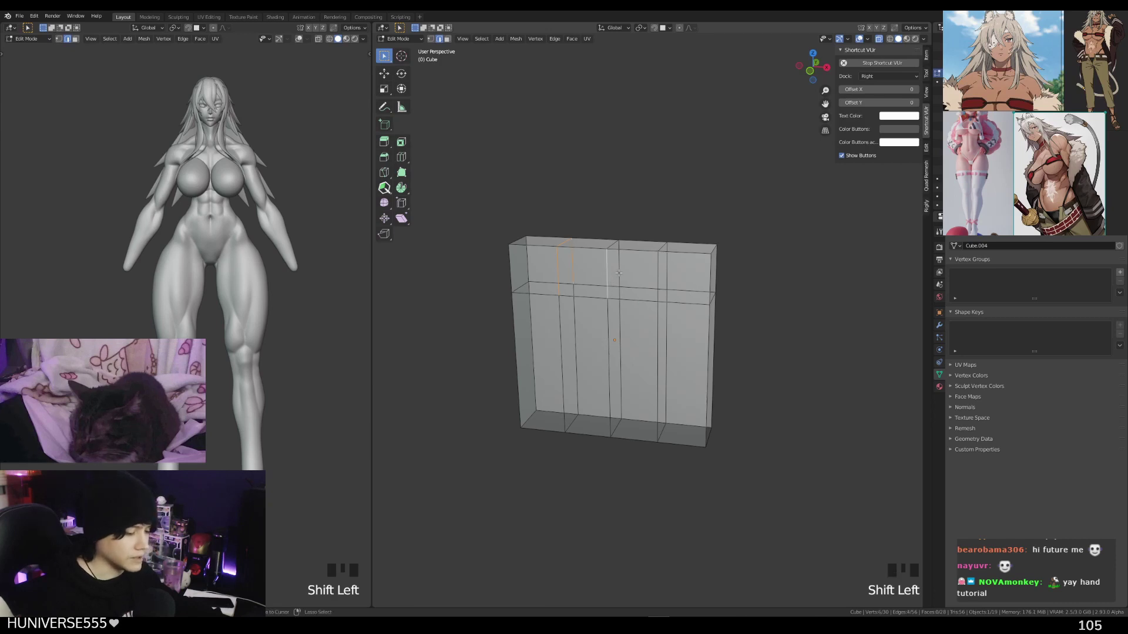
shift+click(660, 282)
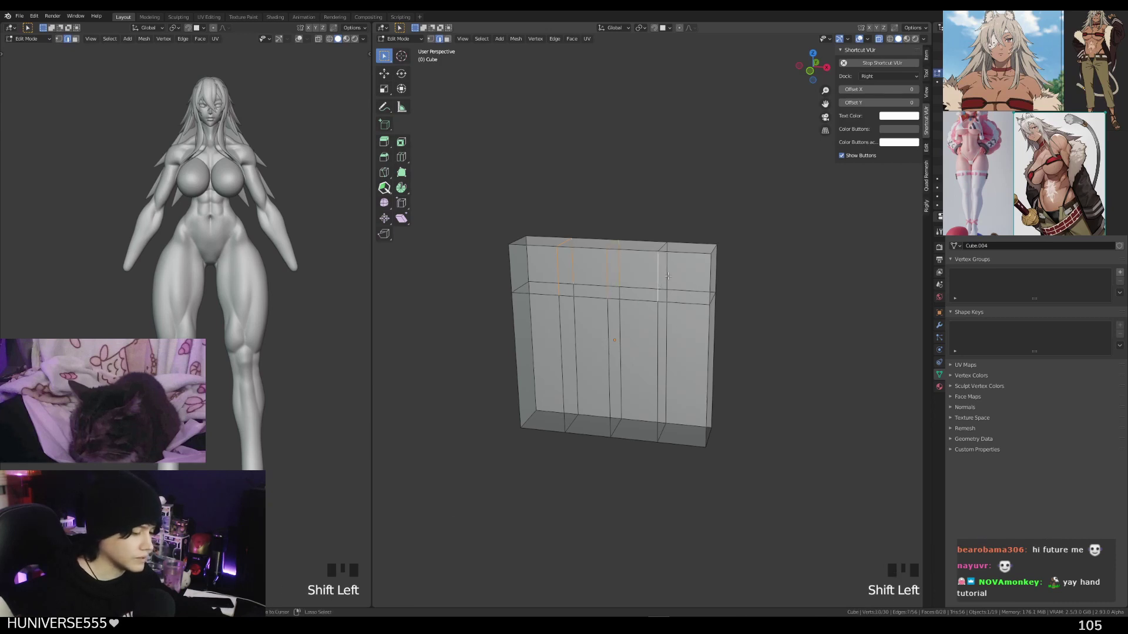
ctrl+shift+click(666, 275)
alt+middle_drag(753, 308, 828, 282)
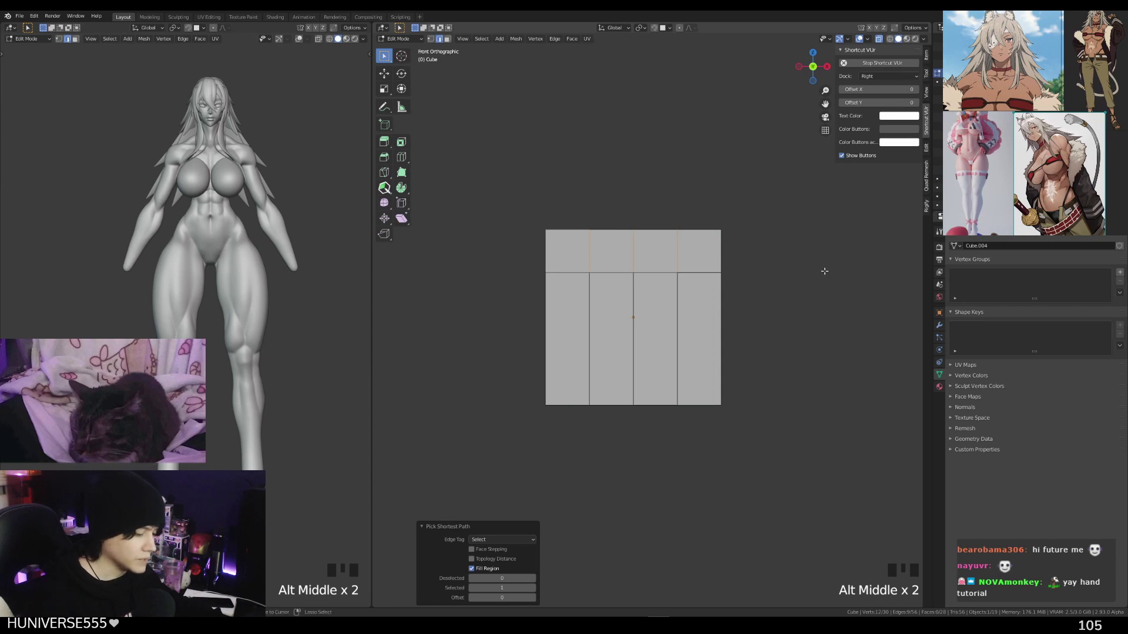
key(ctrl+b)
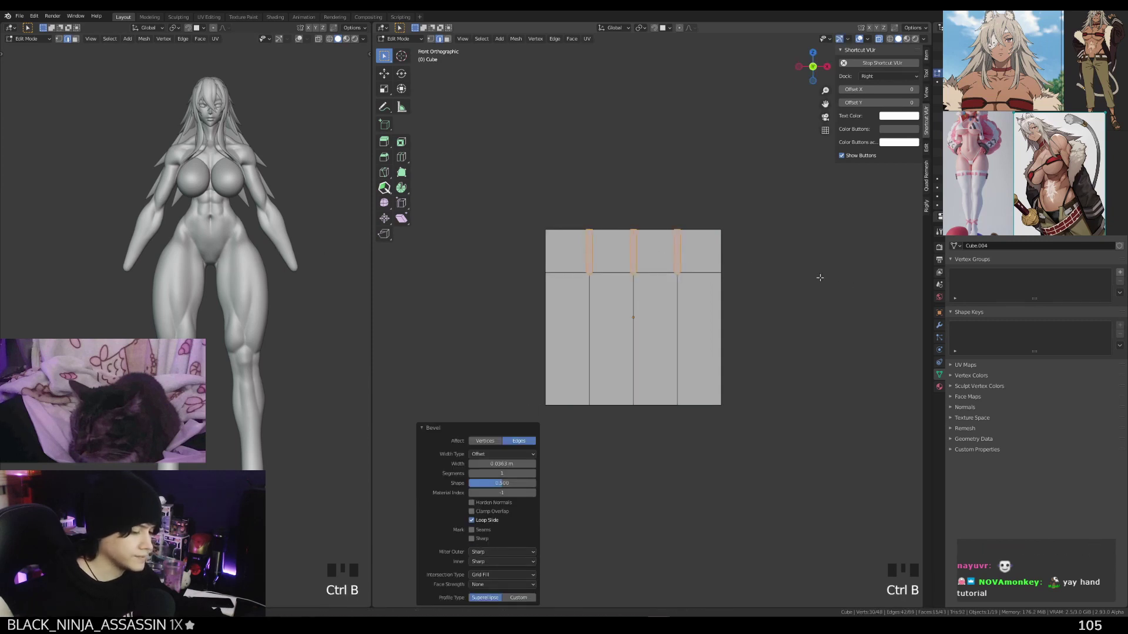
Switch to vertex selection, clear the selection and turn on X-ray to reach the bevel junctions from the front
key(1)
click(792, 275)
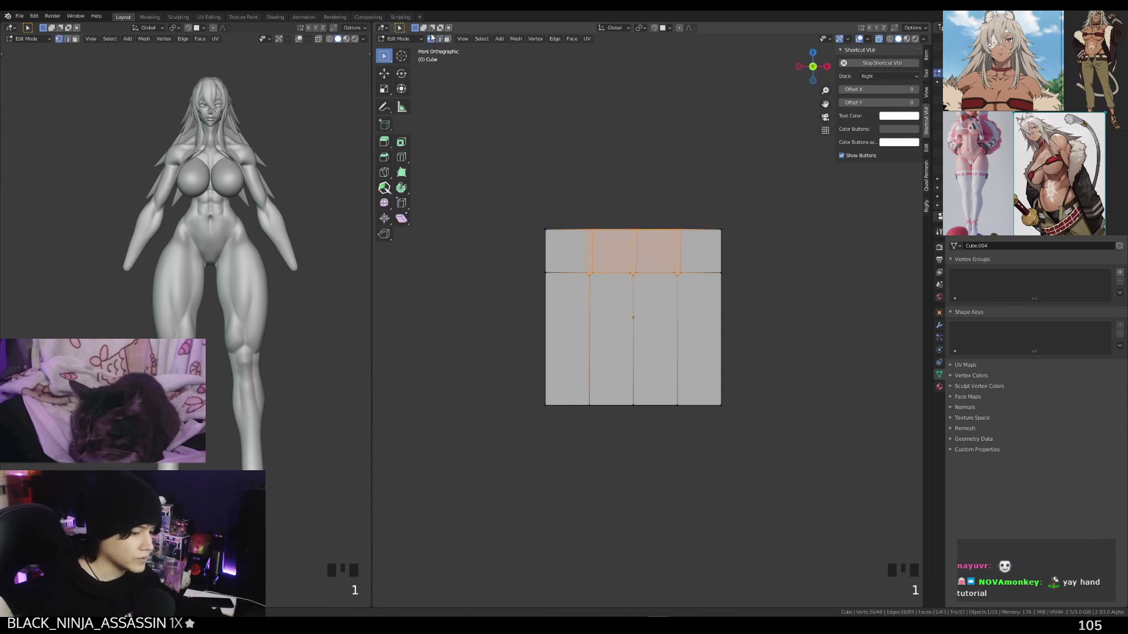
key(alt+z)
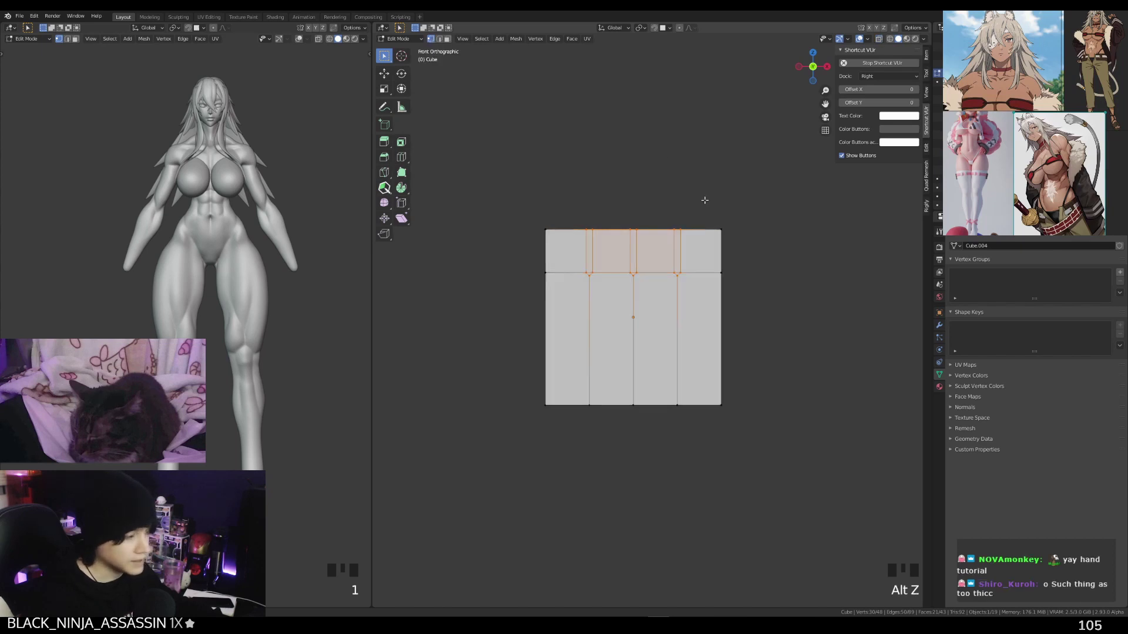
alt+middle_drag(709, 200, 734, 206)
click(750, 206)
key(alt+z)
scroll(621, 253, up, 2)
middle_drag(621, 253, 664, 240)
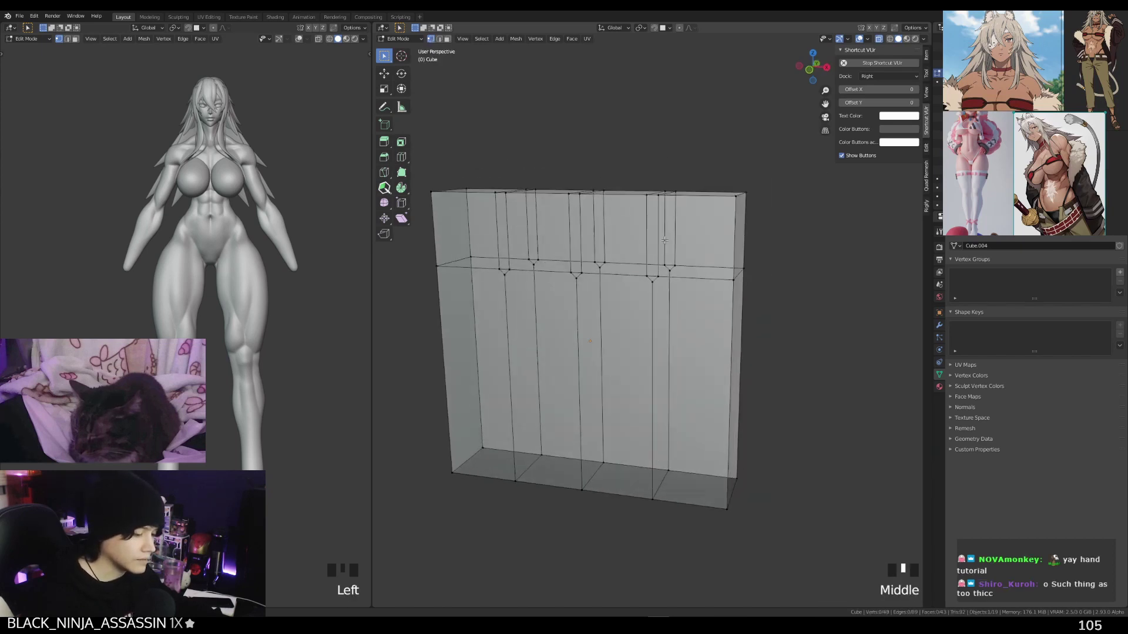
alt+middle_drag(798, 261, 698, 254)
alt+middle_drag(564, 247, 597, 247)
Select the front and back vertices at the base of the leftmost bevel and merge them with Collapse
drag(533, 230, 588, 281)
shift+drag(595, 229, 649, 281)
shift+drag(659, 229, 713, 281)
middle_drag(738, 281, 688, 235)
key(ctrl+z)
key(ctrl+z)
key(ctrl+z)
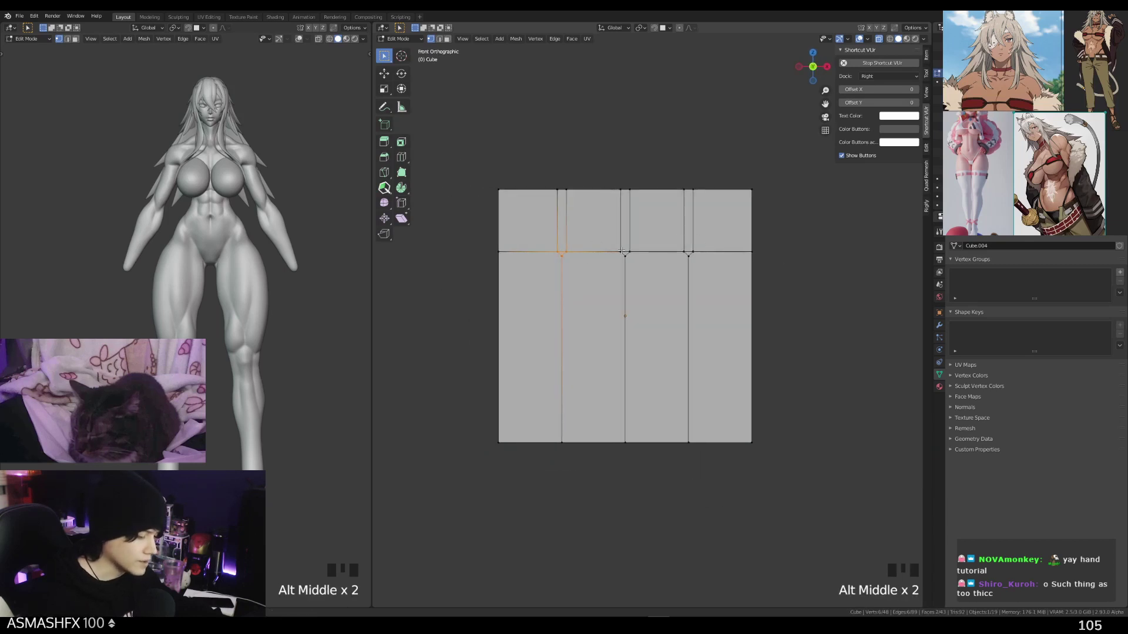
middle_drag(622, 251, 609, 263)
key(m)
click(613, 272)
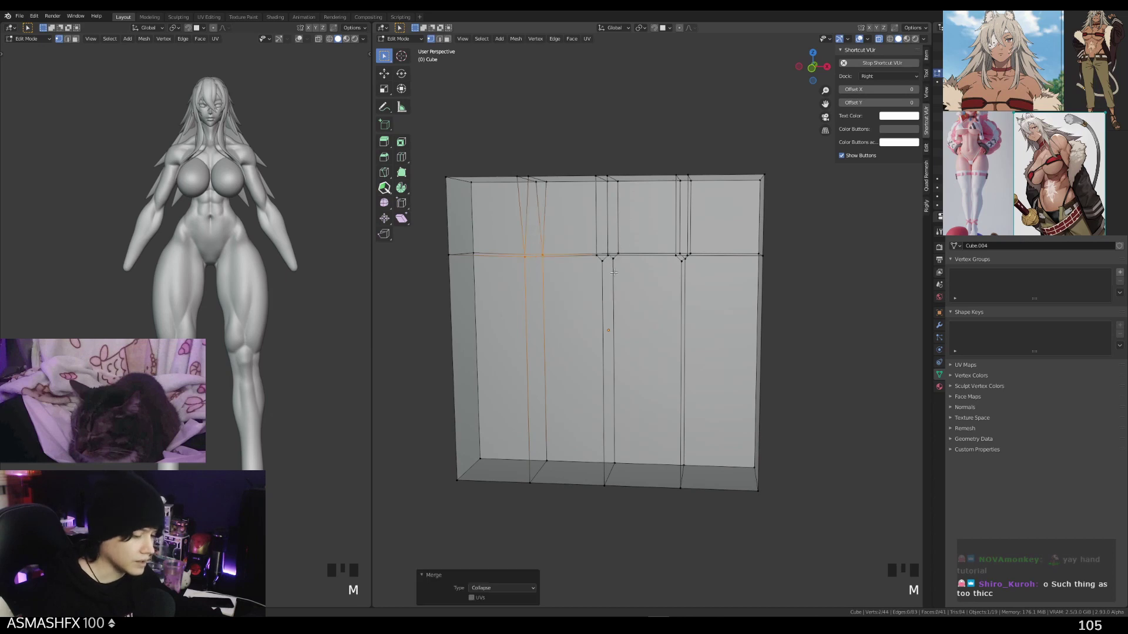
Try collapsing the vertices at the base of the middle and rightmost bevels, and undo those merges
drag(632, 300, 632, 300)
key(m)
click(632, 301)
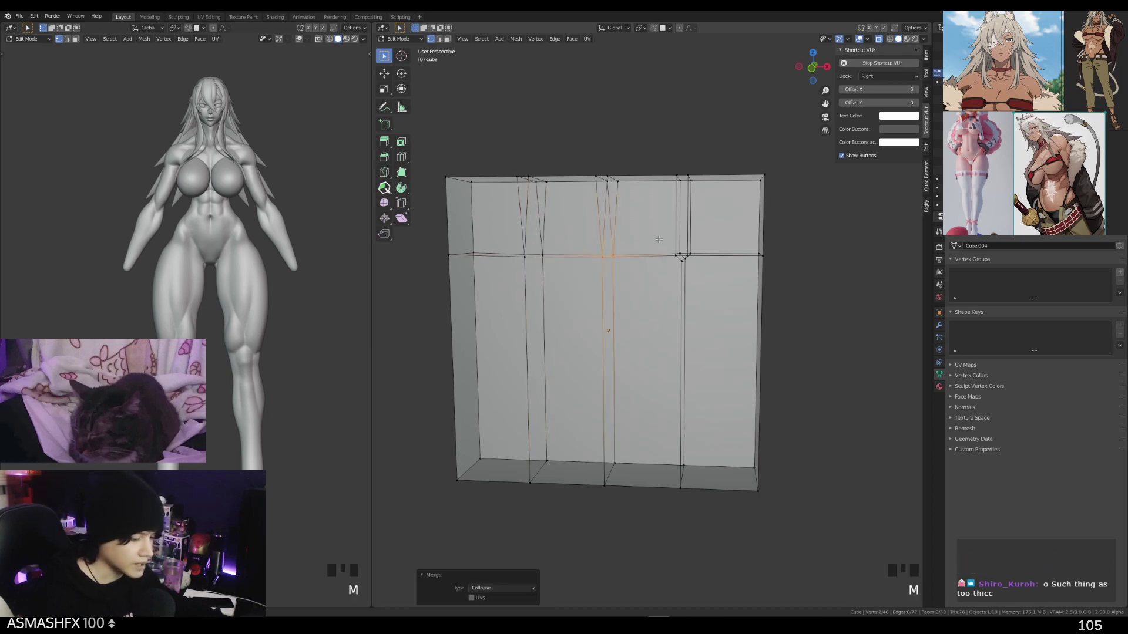
drag(670, 238, 715, 300)
key(m)
click(714, 301)
key(ctrl+z)
key(ctrl+z)
key(ctrl+z)
key(ctrl+z)
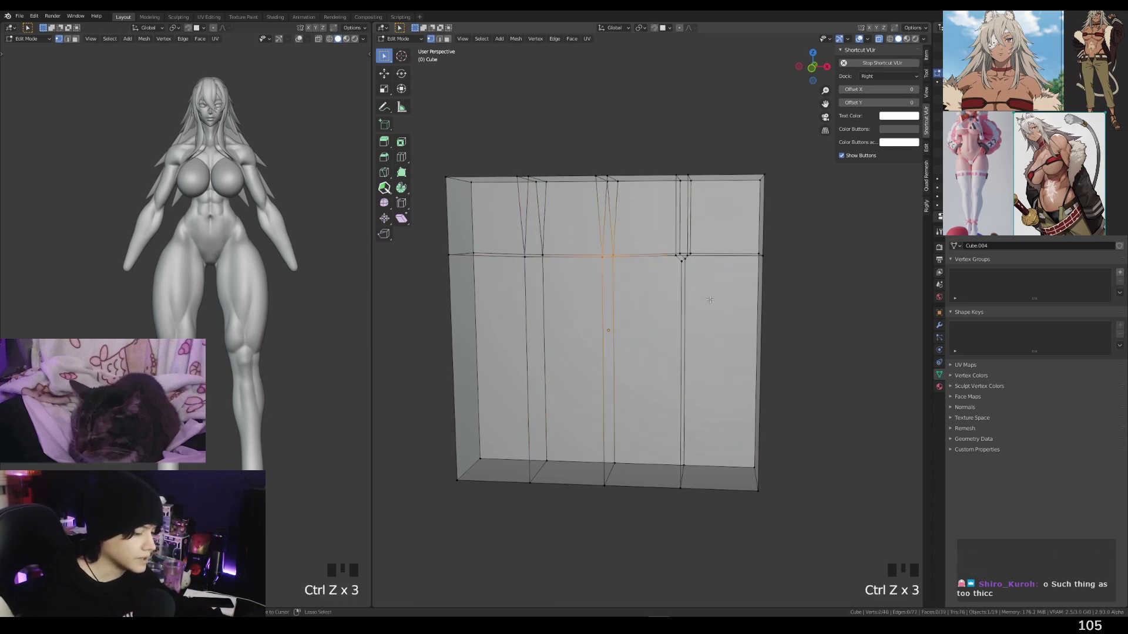
key(shift+r)
click(687, 283)
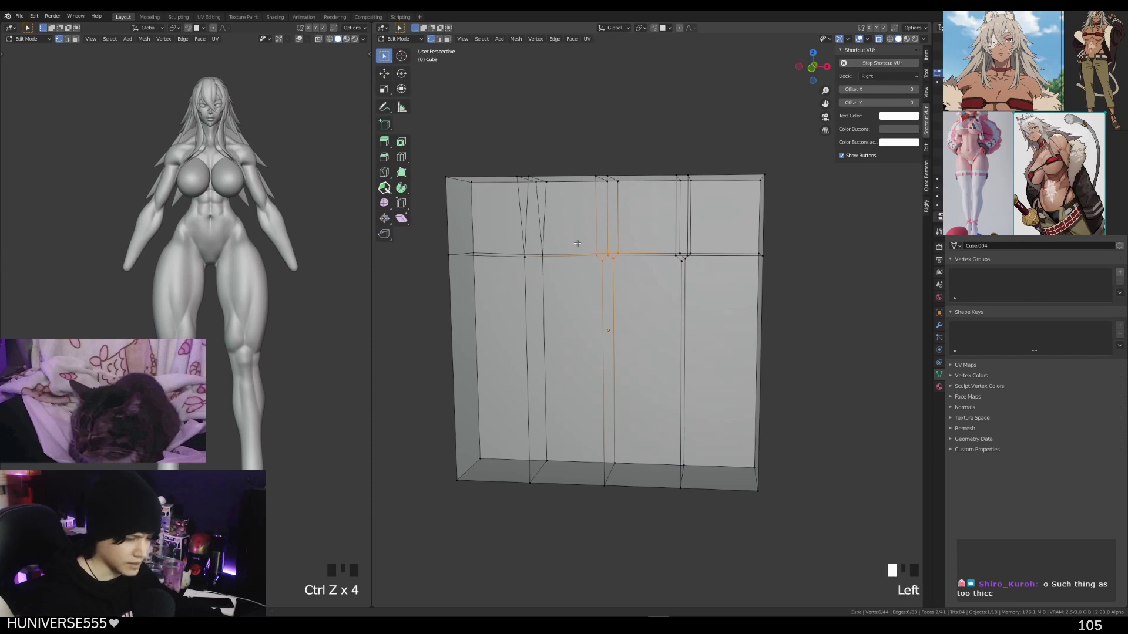
Merge the vertices at the base of the middle bevel with Collapse and repeat the merge on the rightmost bevel
key(m)
click(646, 291)
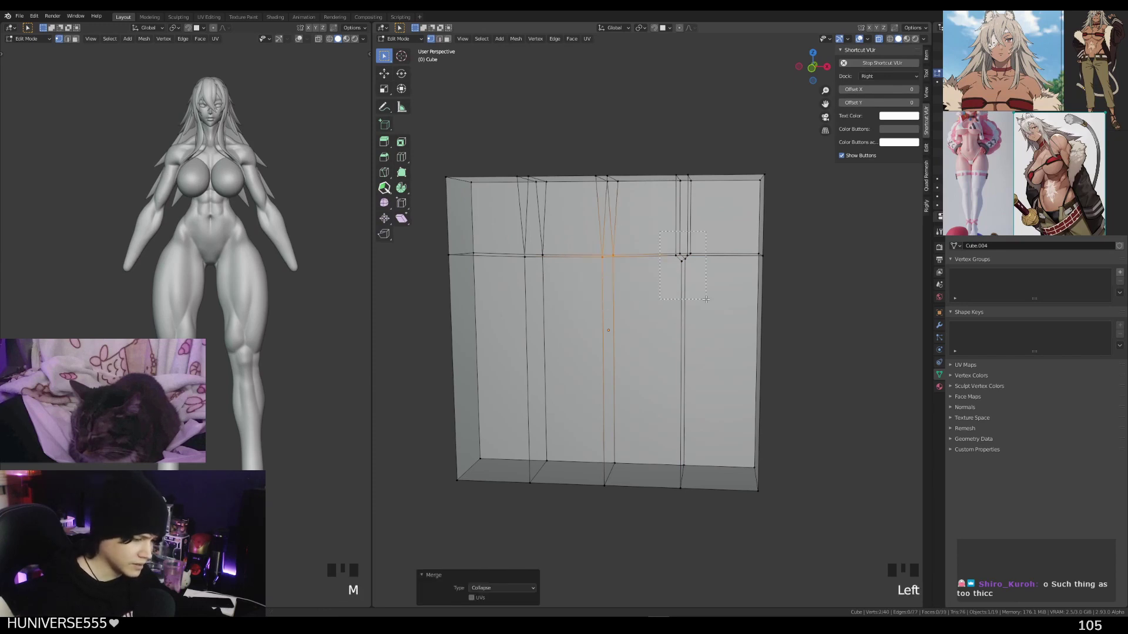
drag(706, 299, 706, 297)
key(shift+r)
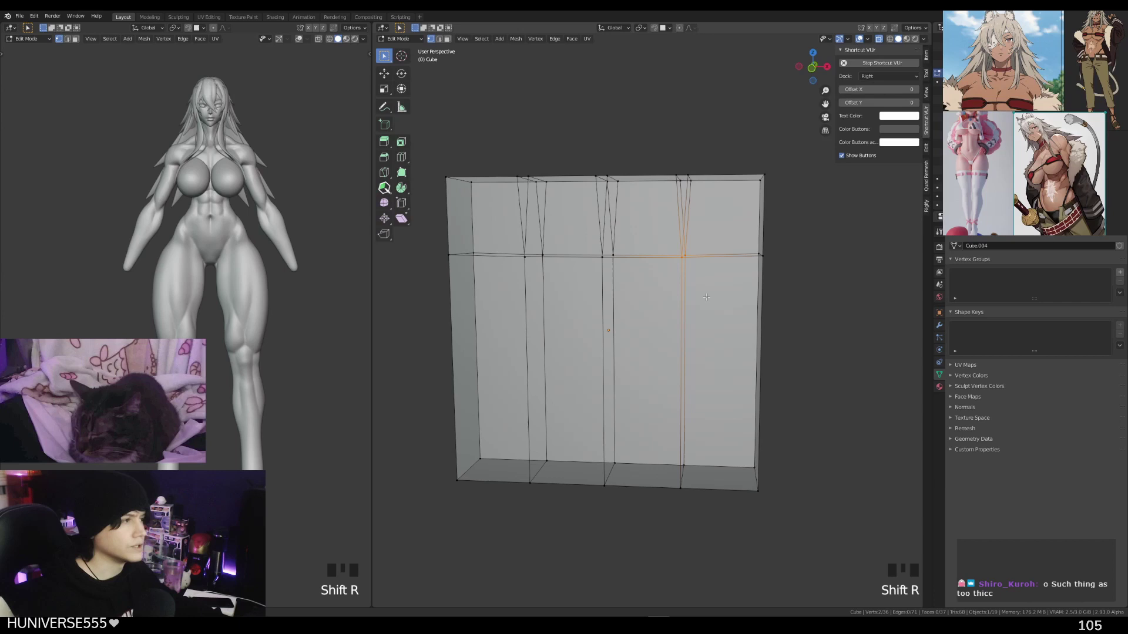
Select the four wide faces on top of the block and extrude them about 2.1 m upward as fingers
scroll(703, 278, down, 3)
alt+middle_drag(704, 279, 784, 303)
click(788, 252)
key(3)
click(573, 278)
key(alt+z)
shift+click(613, 280)
shift+click(667, 279)
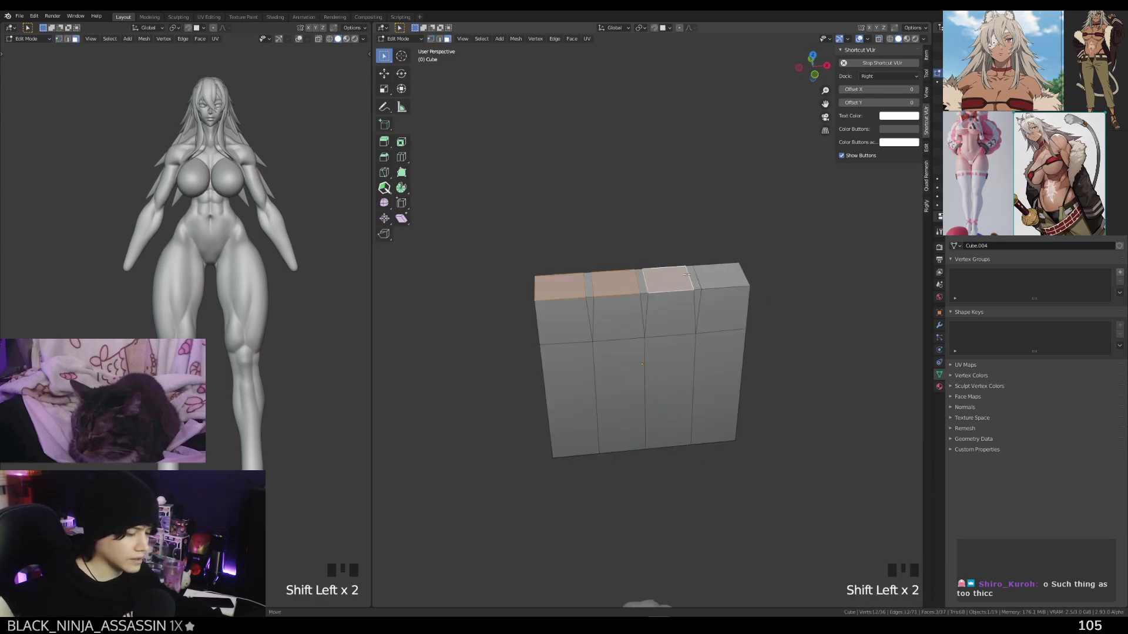
shift+click(720, 276)
alt+middle_drag(720, 276, 732, 247)
alt+middle_drag(731, 247, 769, 359)
key(e)
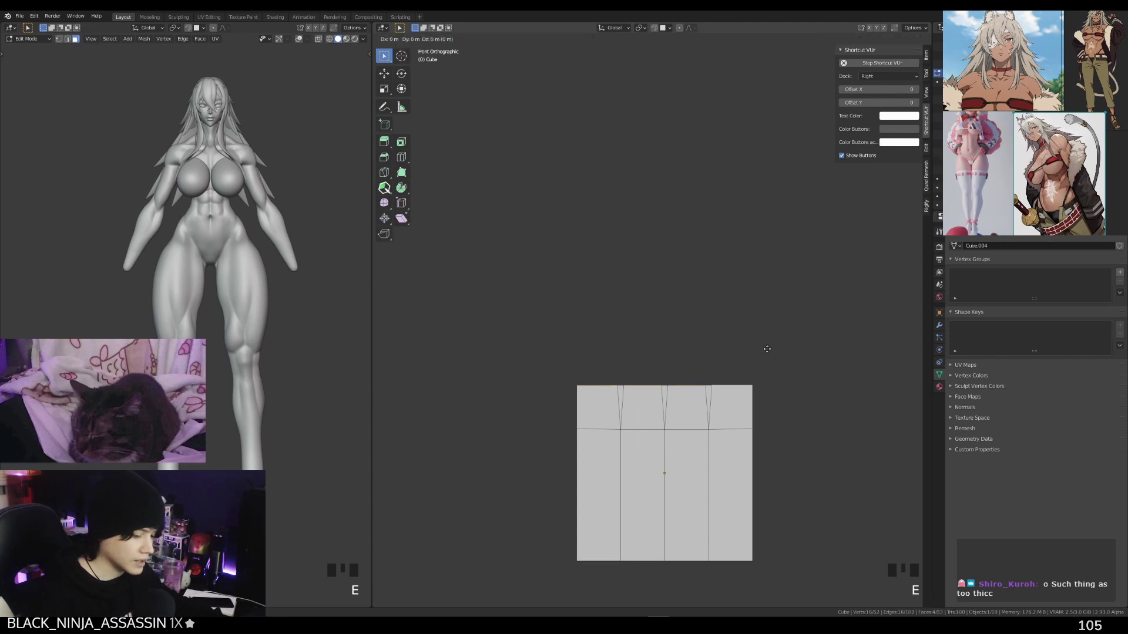
click(777, 227)
Knife-cut a straight horizontal line across all four fingers near their tips, using the angle constraint
key(k)
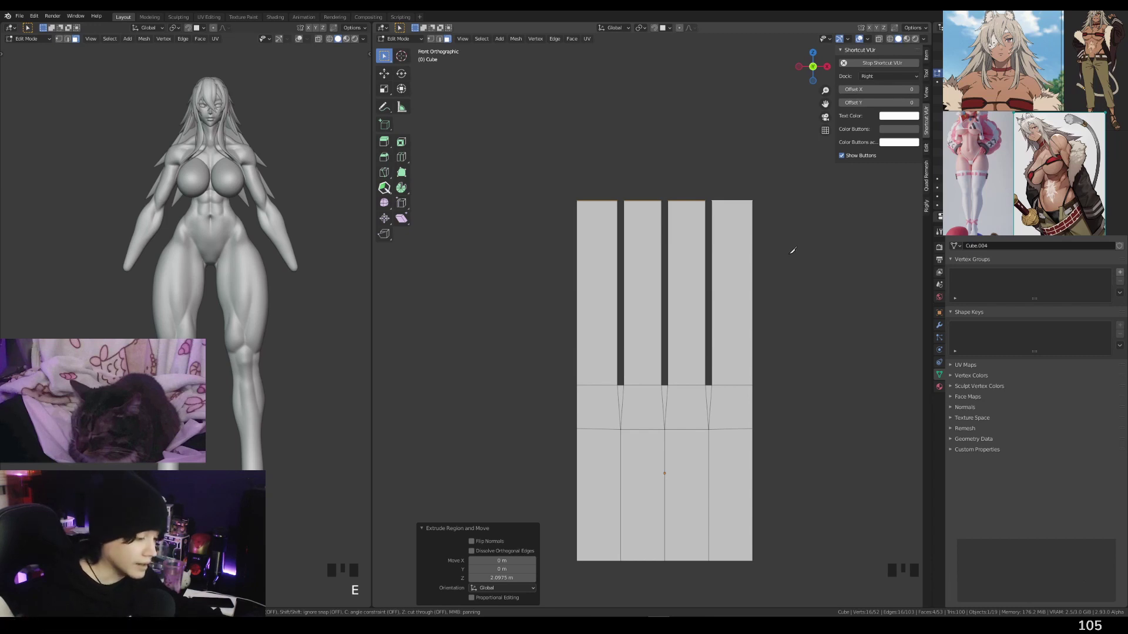
click(790, 253)
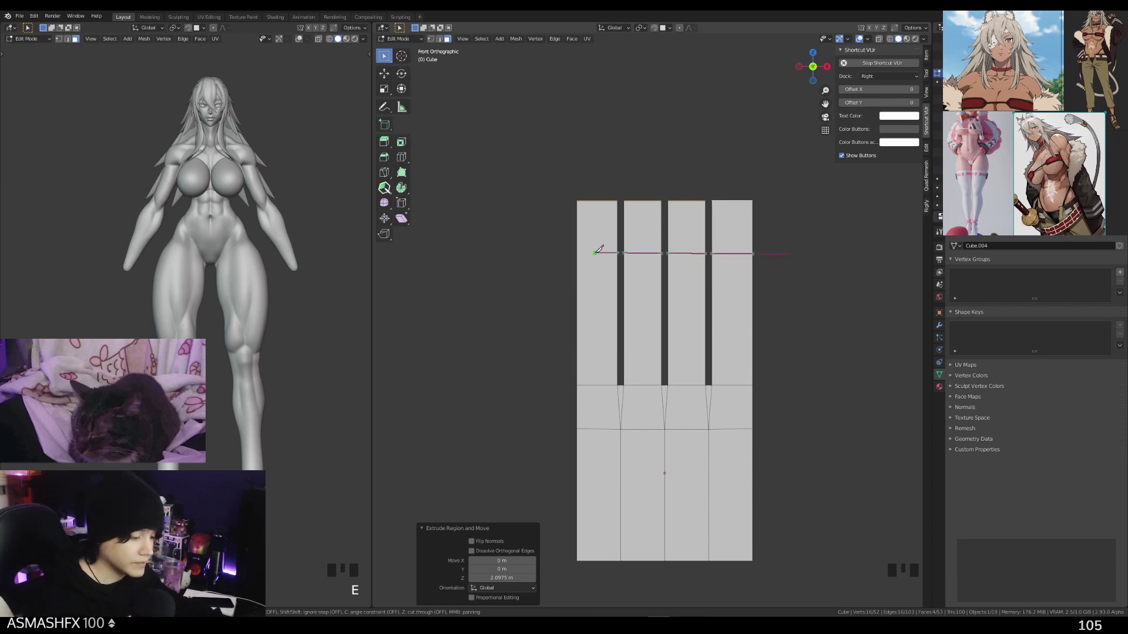
key(c)
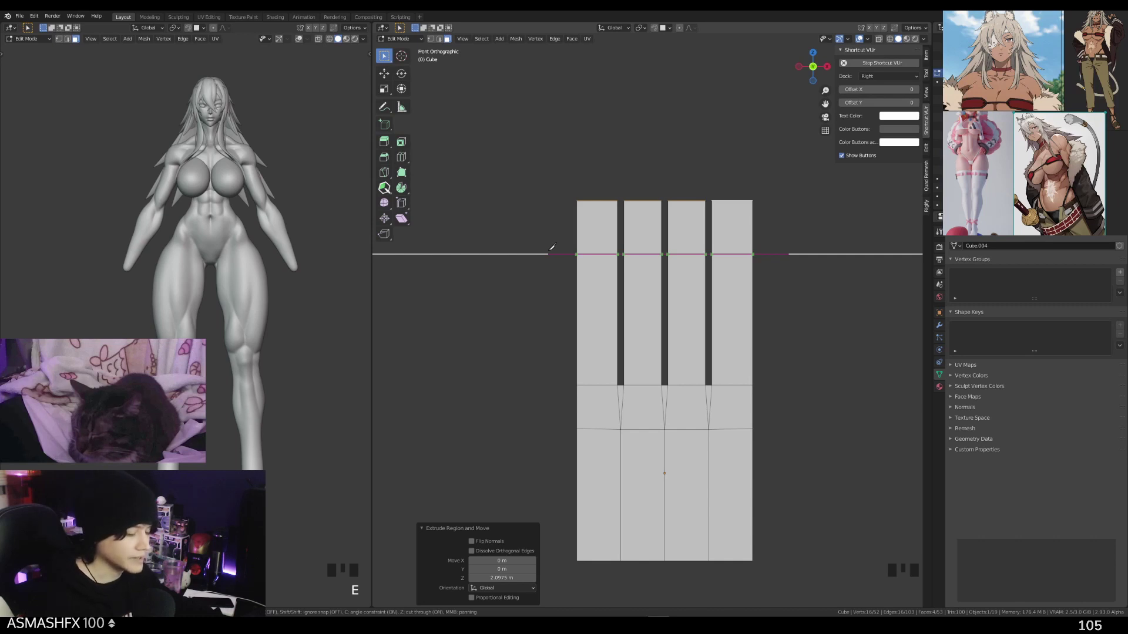
click(551, 248)
key(Return)
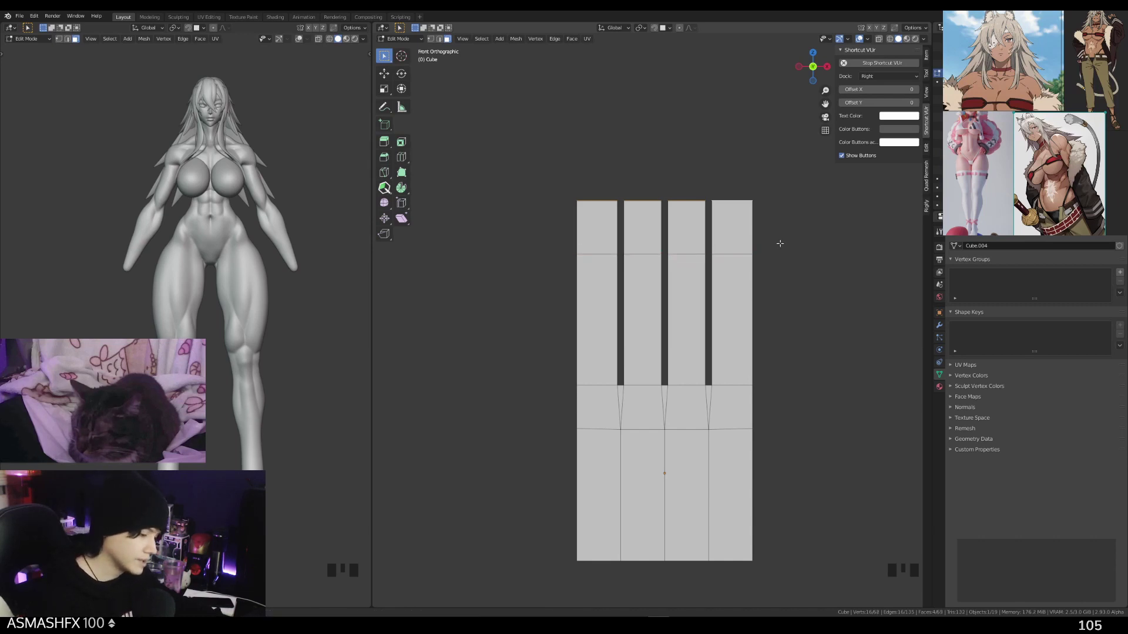
middle_drag(778, 244, 681, 264)
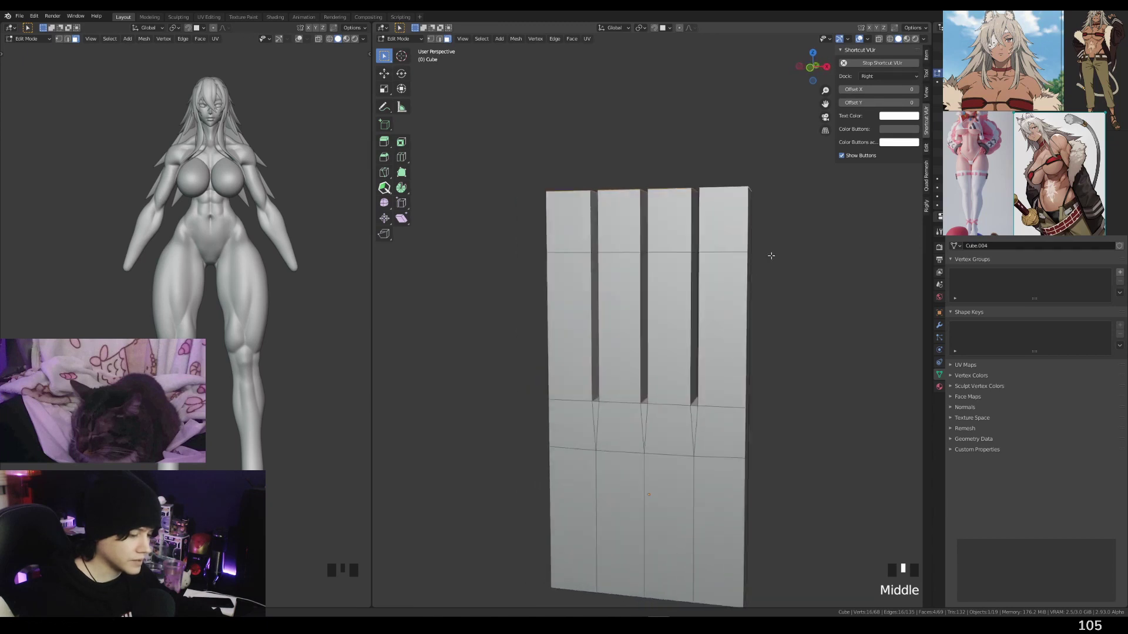
Knife-cut a second straight horizontal line across all four fingers, midway between the first cut and the finger bases
alt+middle_click(693, 267)
alt+middle_click(699, 270)
key(k)
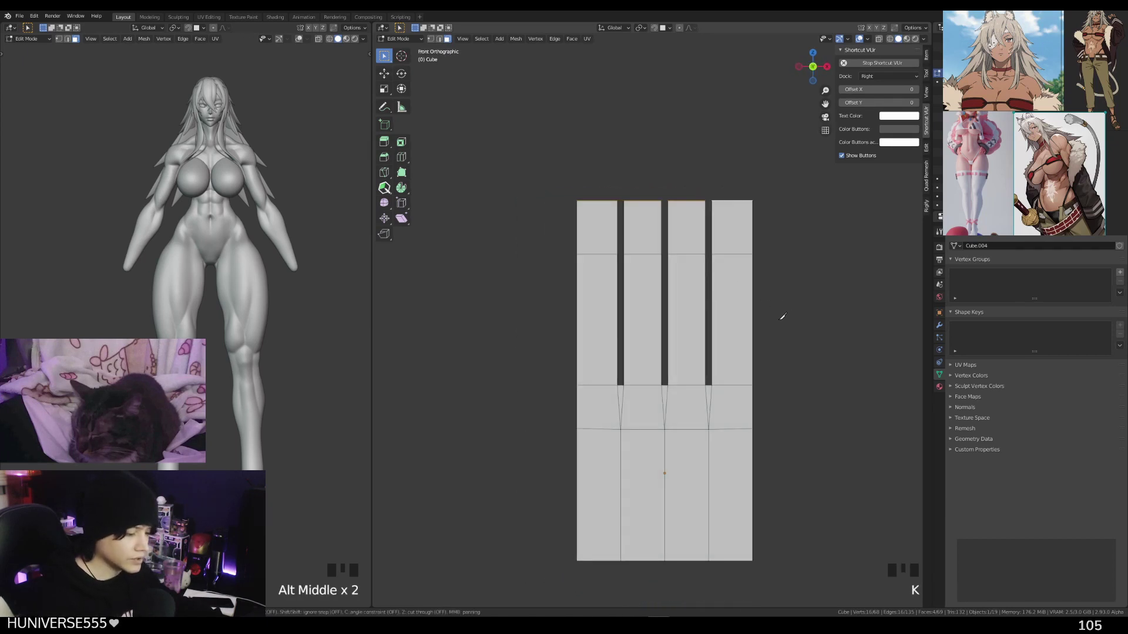
key(c)
click(517, 307)
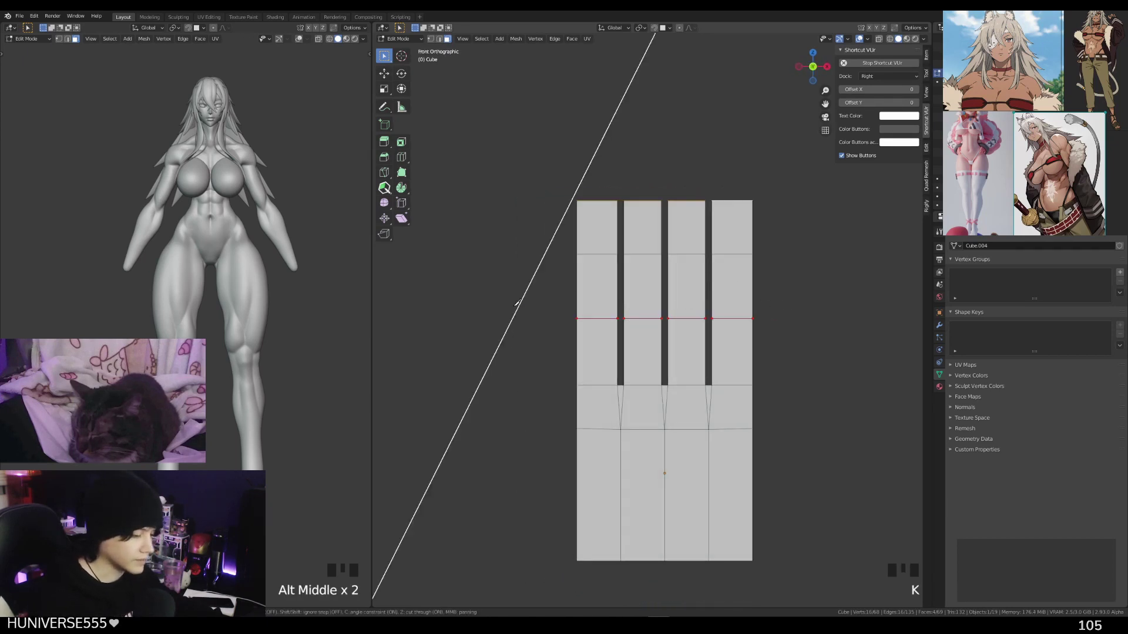
key(Return)
middle_drag(753, 273, 649, 279)
alt+middle_click(750, 277)
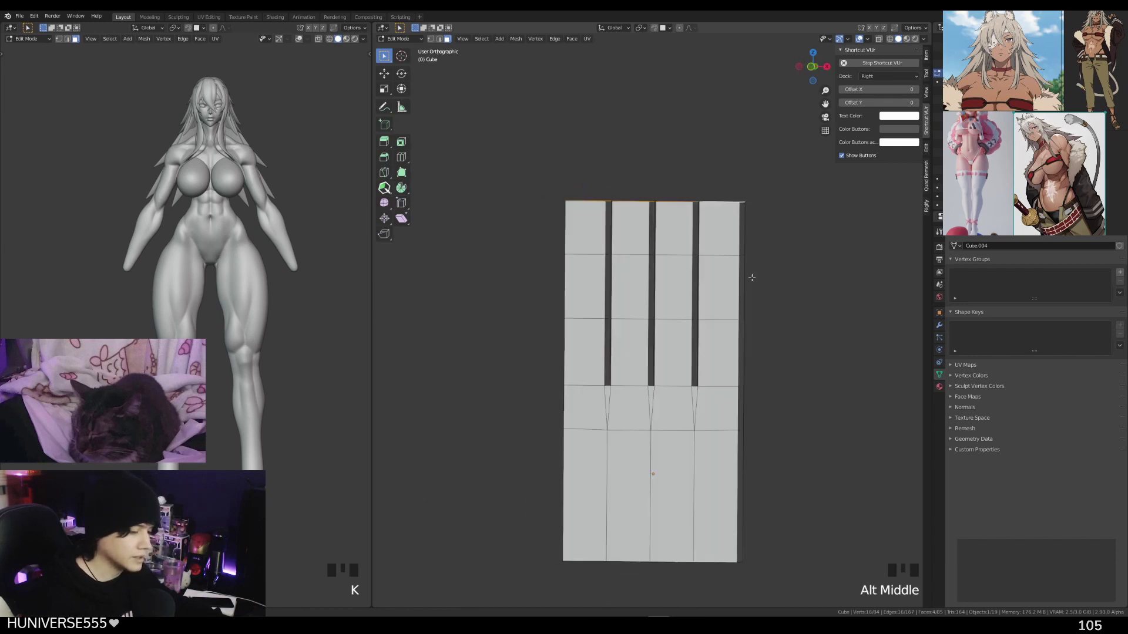
alt+middle_click(759, 254)
shift+middle_drag(760, 273, 742, 283)
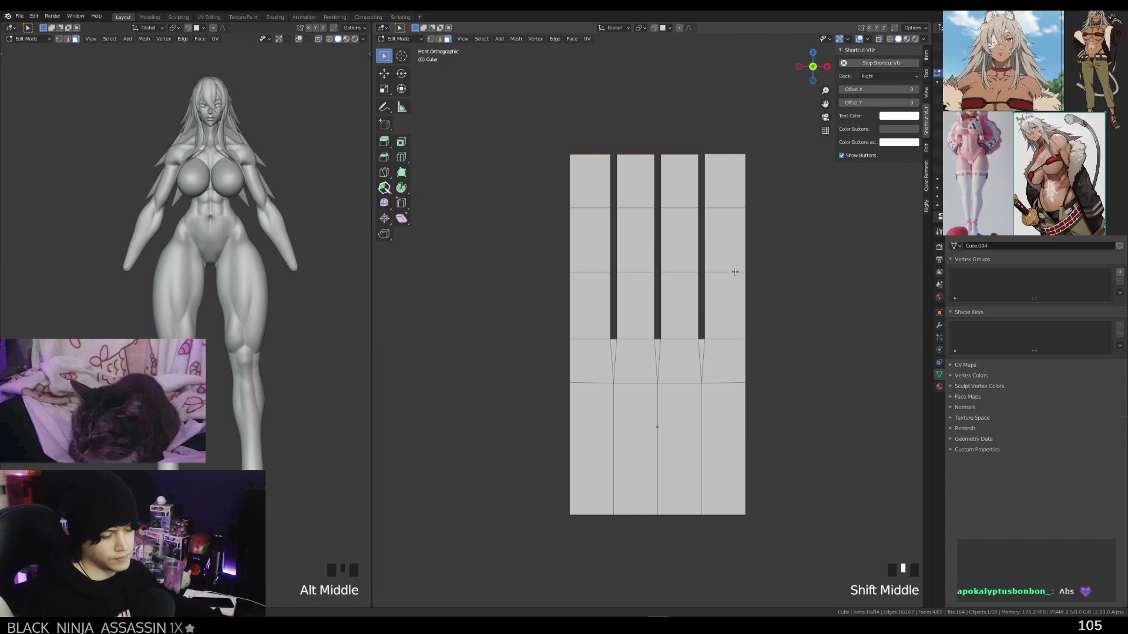
key(2)
double_click(734, 273)
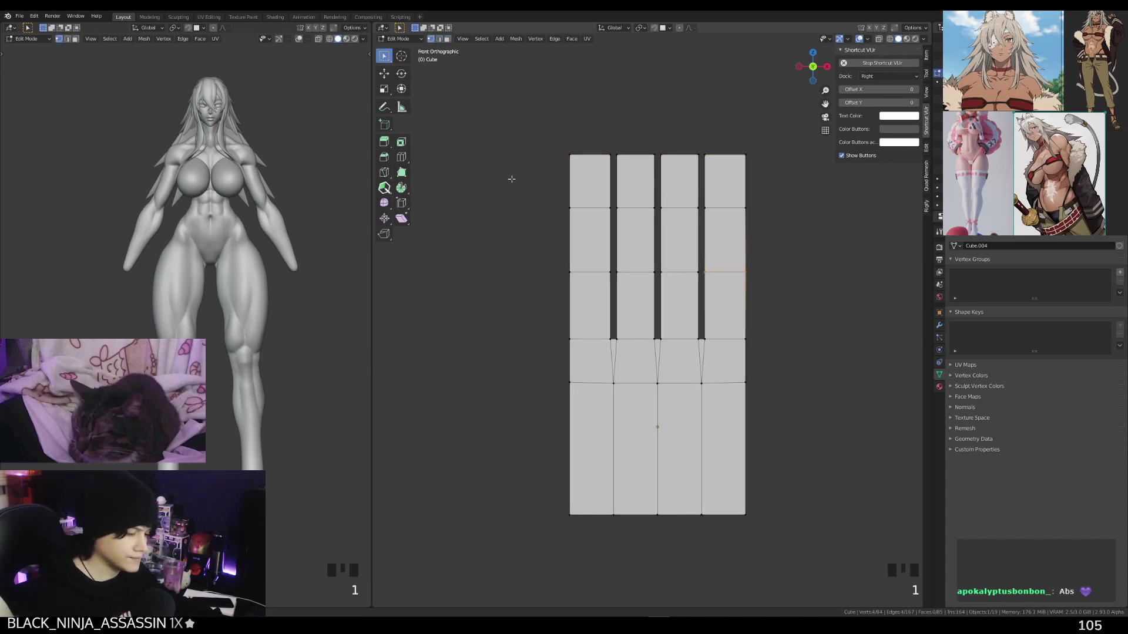
drag(511, 177, 792, 242)
key(alt+z)
shift+drag(530, 235, 812, 303)
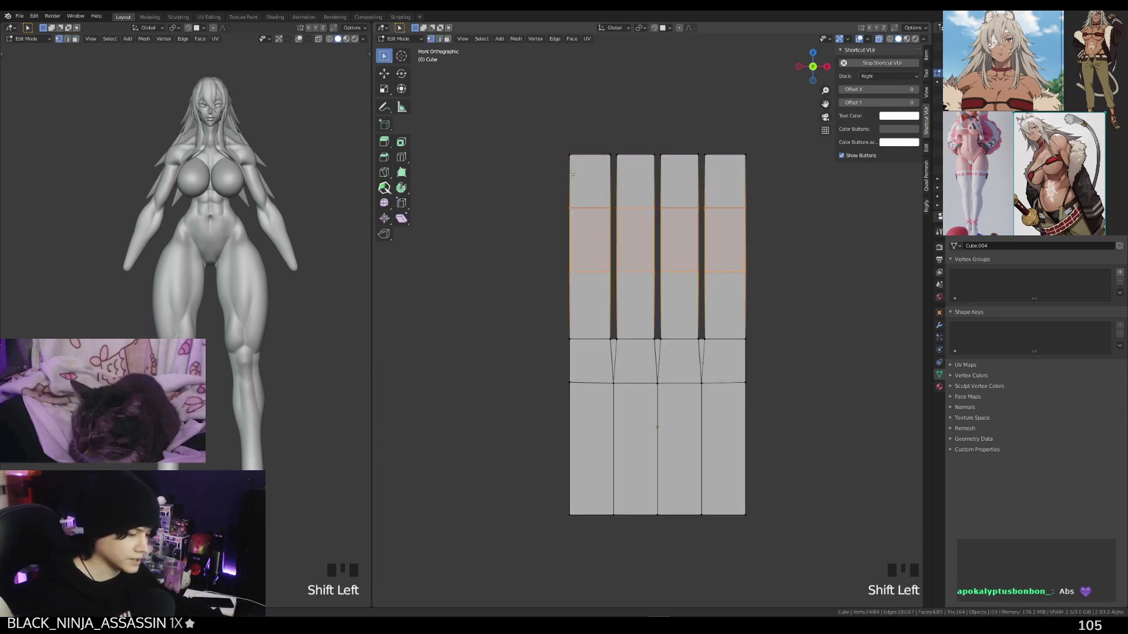
key(ctrl+b)
right_click(852, 283)
key(ctrl+z)
click(726, 203)
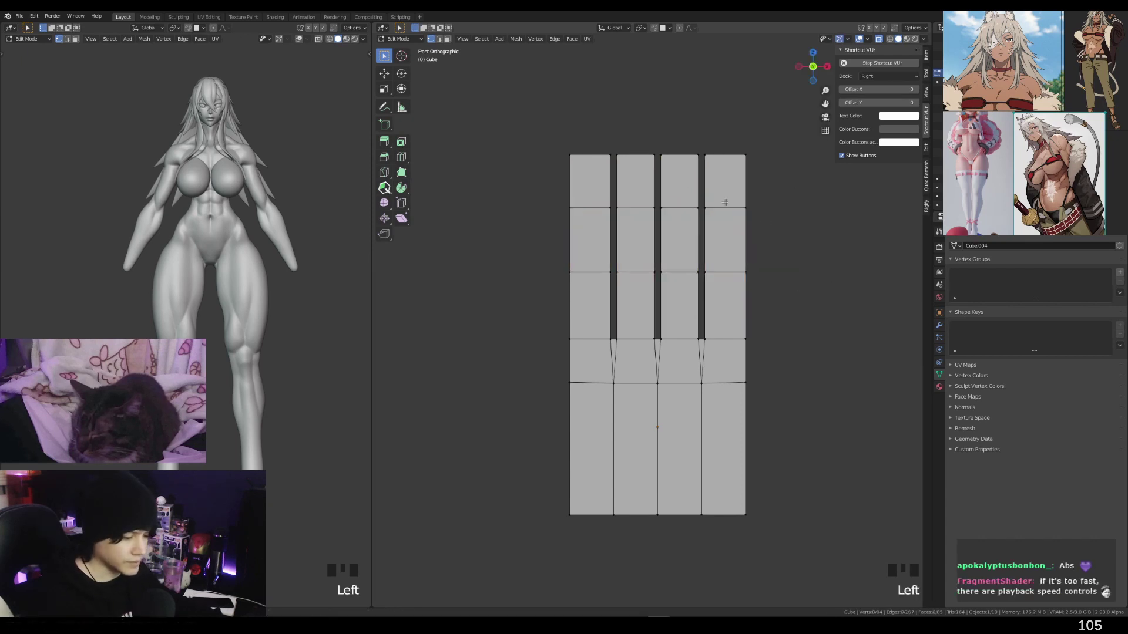
Select the vertices along the upper cut across all four fingers and bevel those edges with two segments
key(alt+z)
key(alt+z)
drag(526, 192, 825, 237)
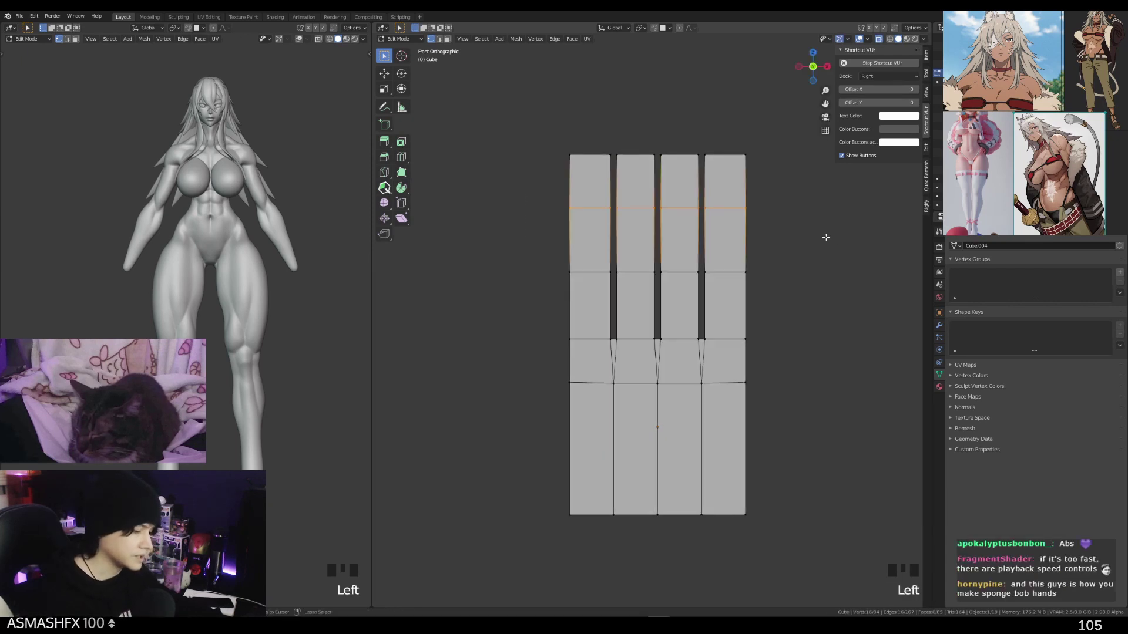
key(ctrl+b)
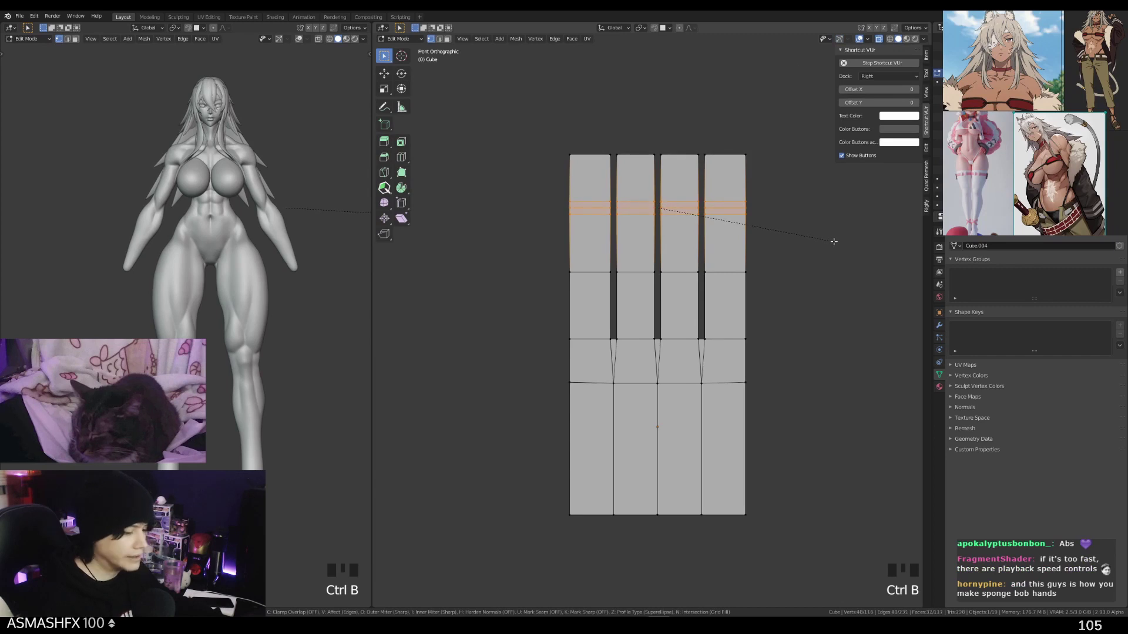
scroll(833, 242, up, 1)
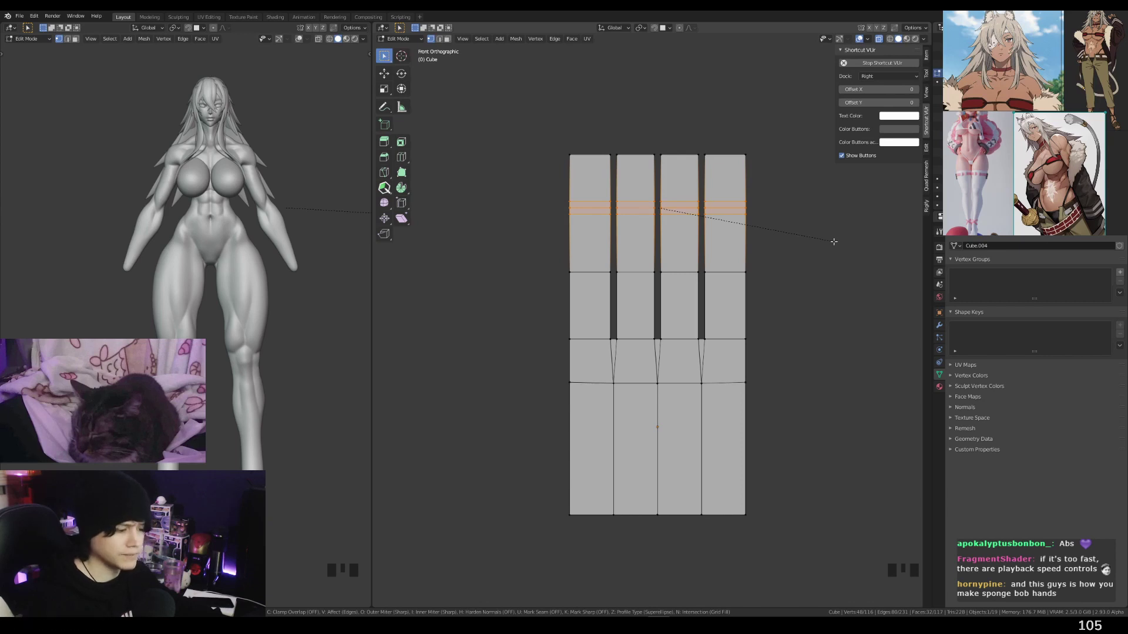
click(834, 242)
click(833, 241)
Select the lower cut line across all four fingers and bevel it with two segments, about 0.07 m wide
drag(509, 250, 855, 291)
key(ctrl+b)
click(857, 291)
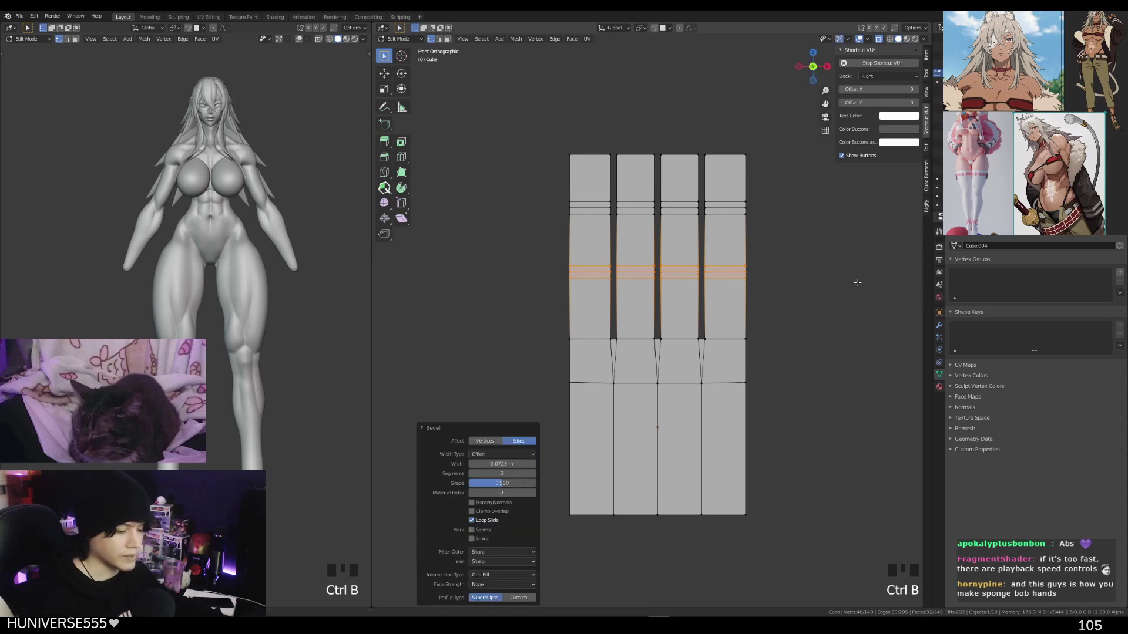
click(854, 289)
In back view, select the rightmost finger's tip and grow the face selection down to its base with see-through display off
middle_drag(854, 289, 752, 289)
key(alt+z)
key(3)
triple_click(733, 314)
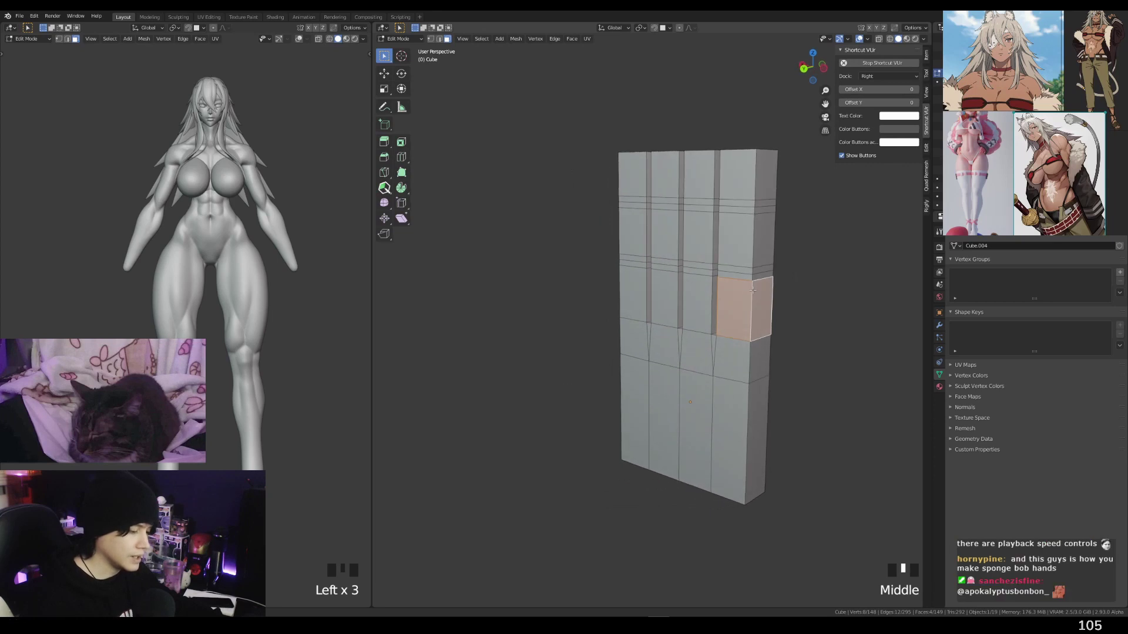
double_click(755, 189)
alt+middle_drag(820, 212, 699, 203)
triple_click(758, 180)
triple_click(757, 179)
double_click(758, 180)
alt+middle_drag(699, 203, 789, 207)
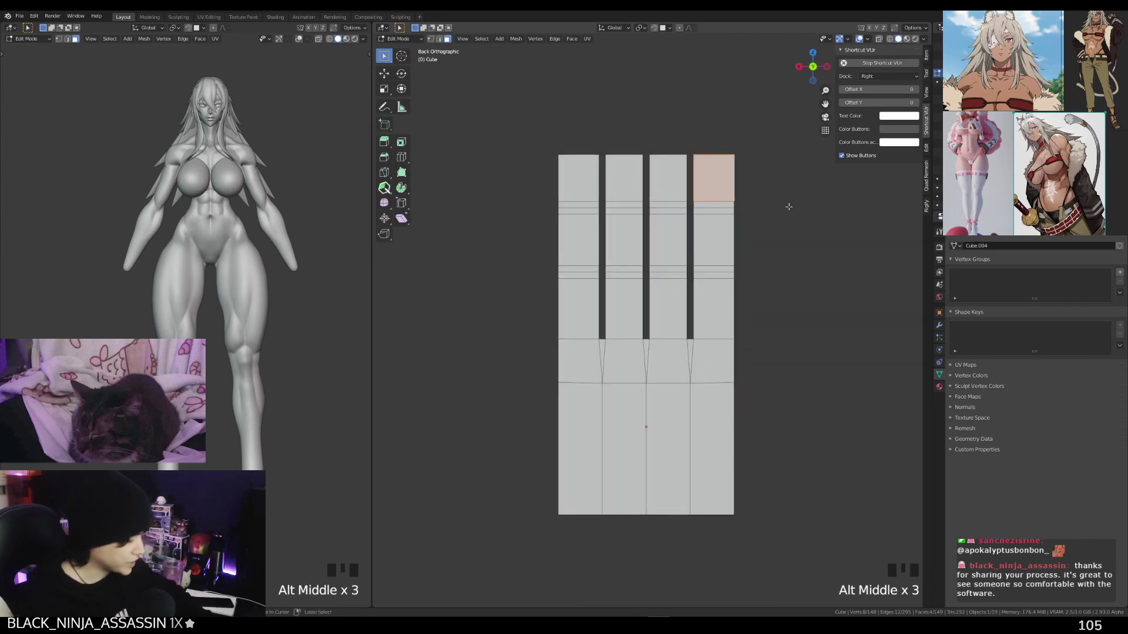
key(ctrl+KP_Add)
key(ctrl+KP_Add)
key(ctrl+KP_Add)
key(ctrl+KP_Add)
key(ctrl+KP_Add)
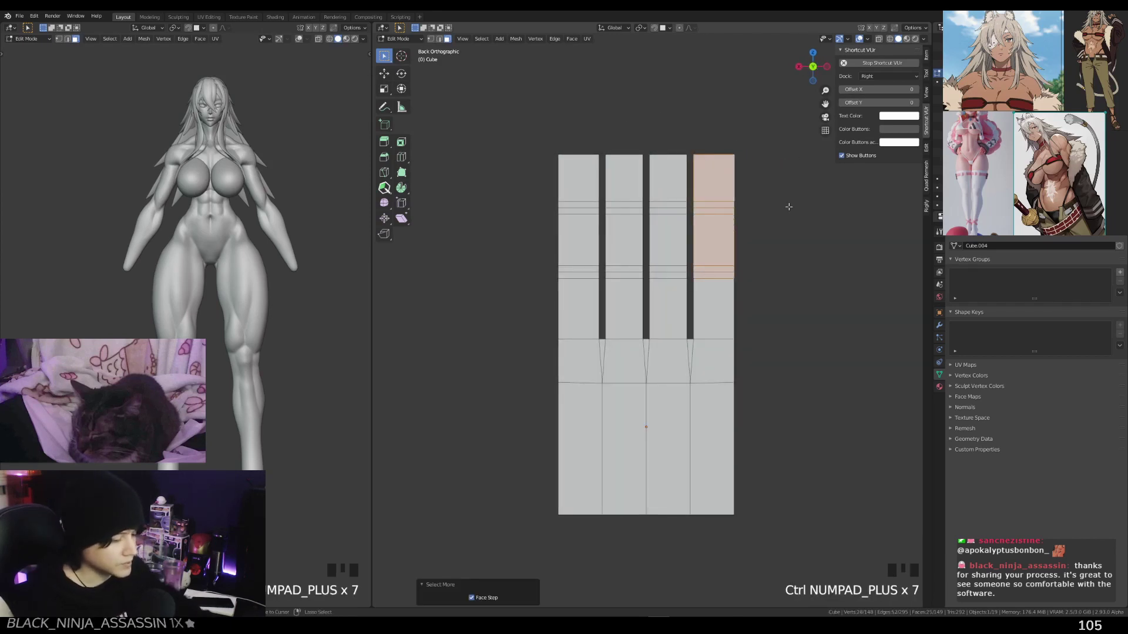
alt+middle_drag(781, 227, 760, 249)
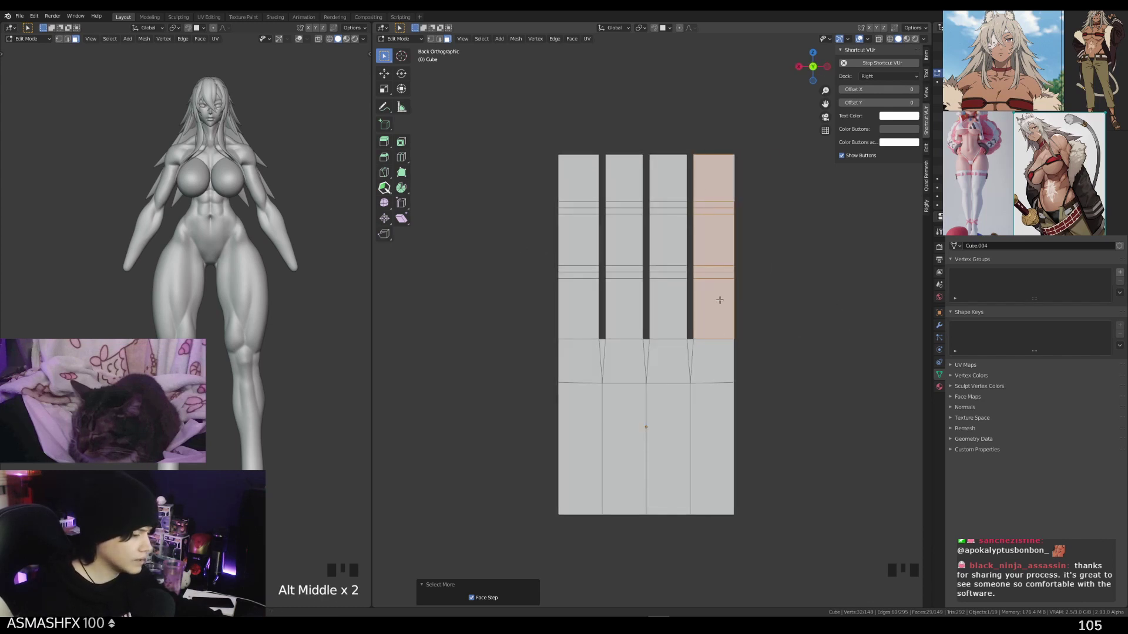
Place the 3D cursor at the finger's base, pivot around the 3D cursor, and scale the finger to about 0.86 along Z
shift+right_click(712, 338)
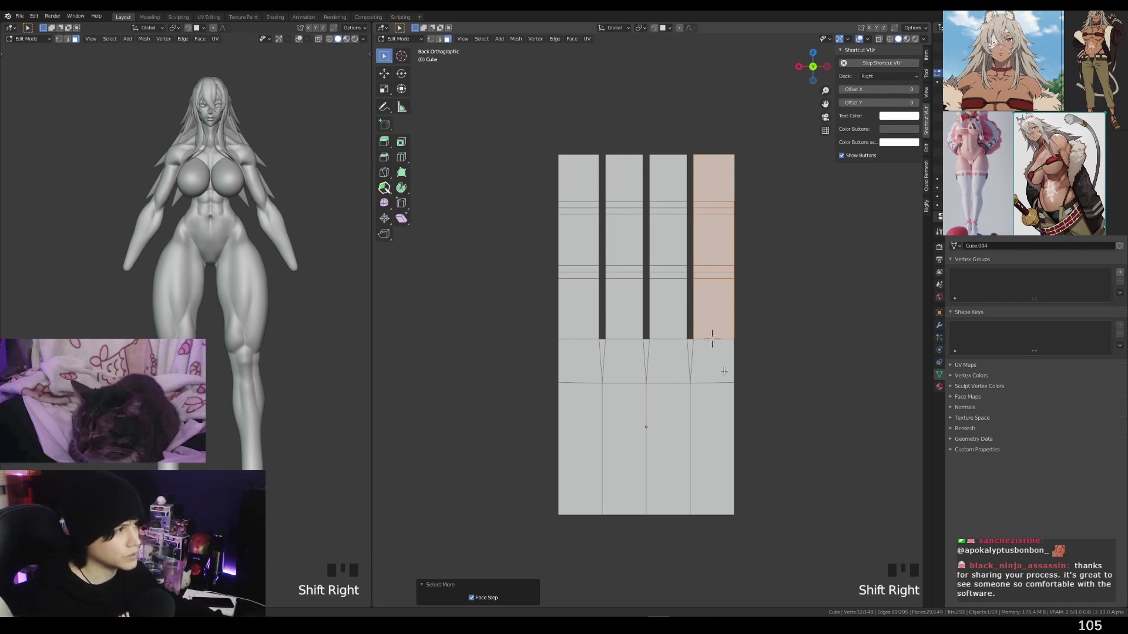
click(641, 28)
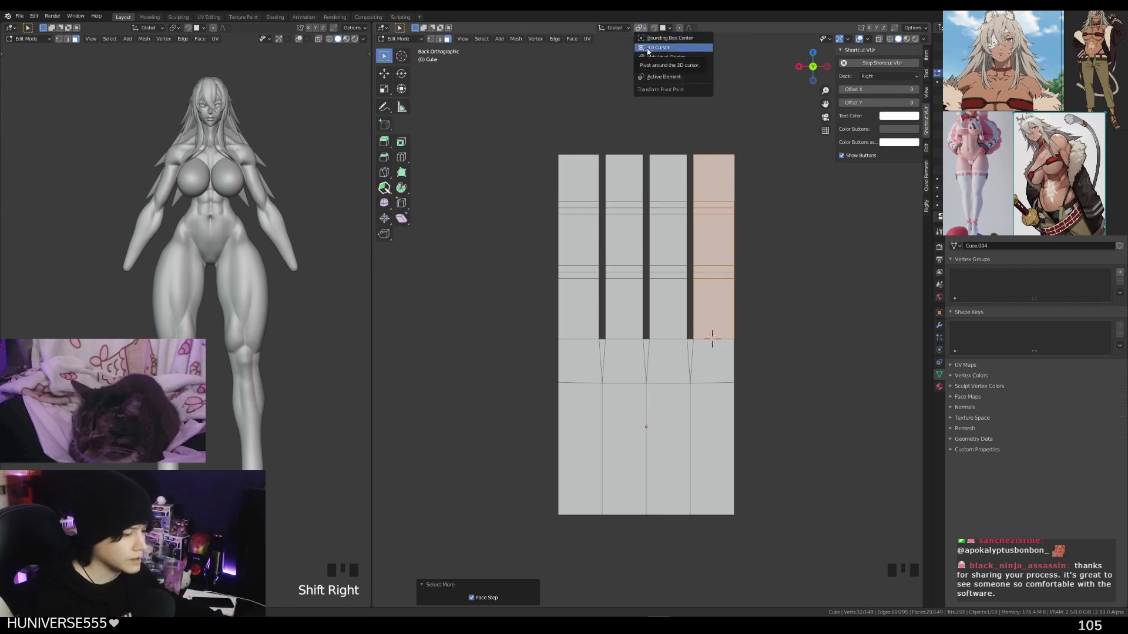
click(648, 47)
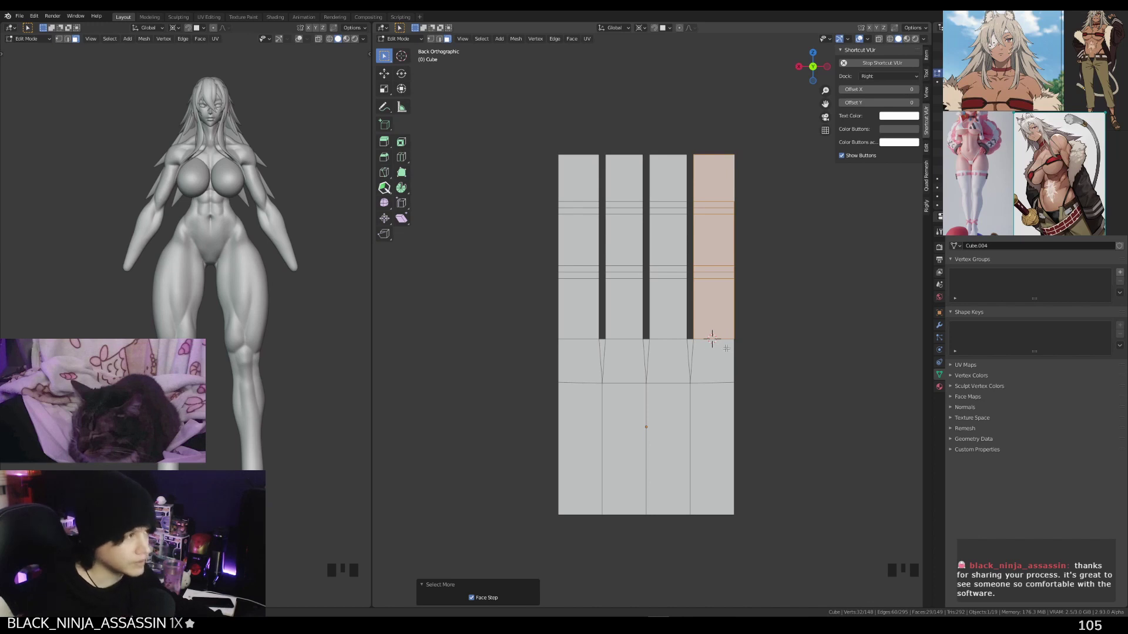
key(s)
key(z)
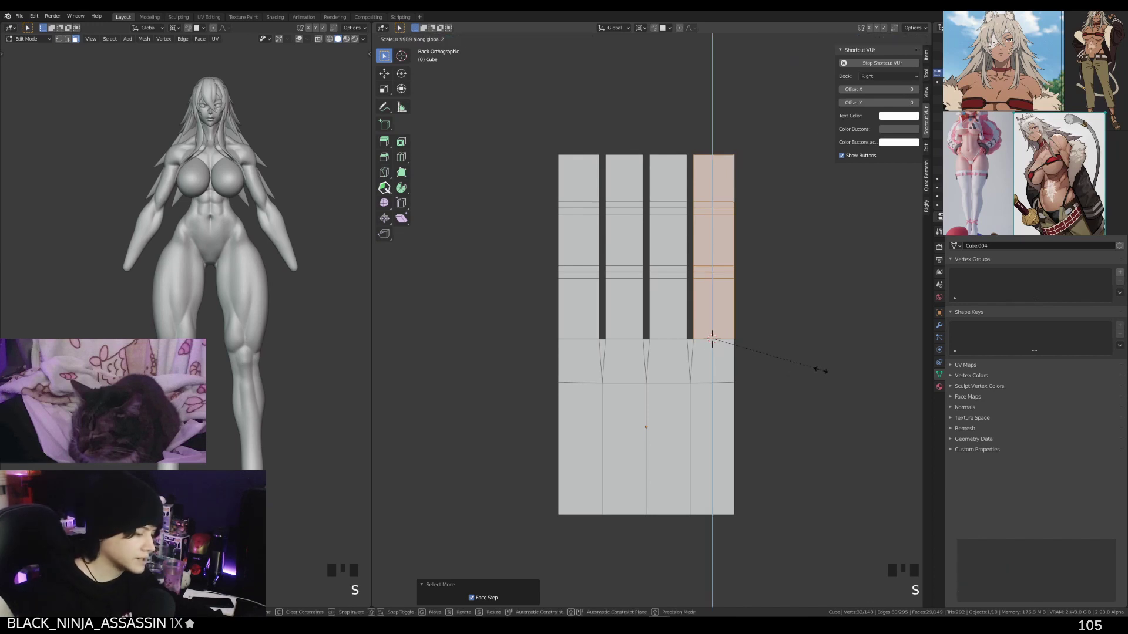
click(804, 358)
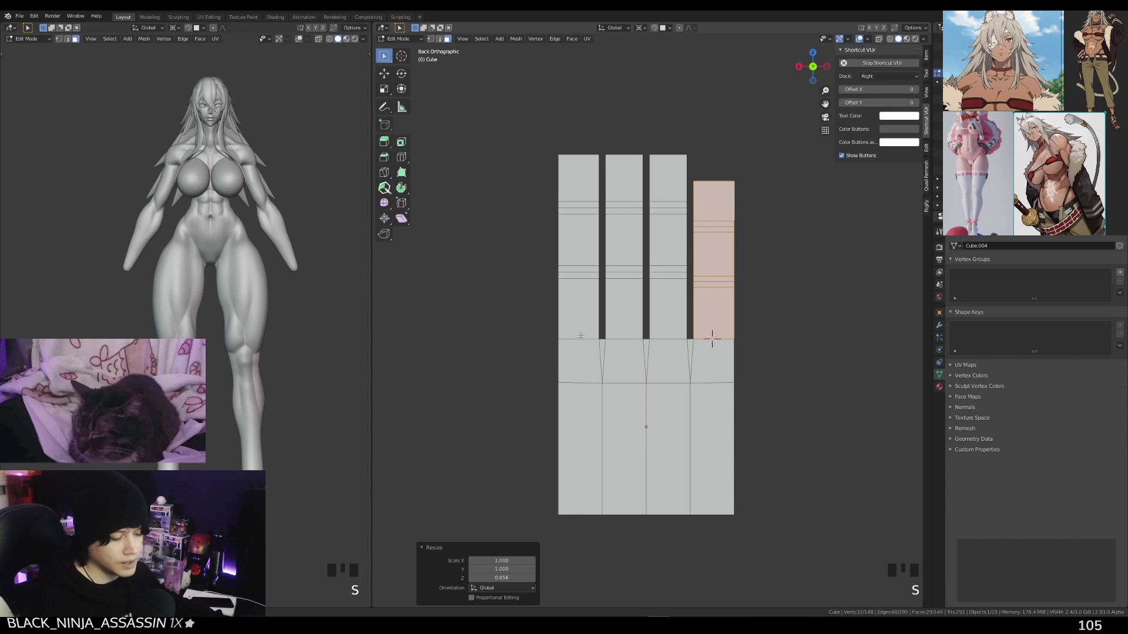
Select the entire leftmost finger in back view and scale it to about 0.94 along Z around its base
click(573, 191)
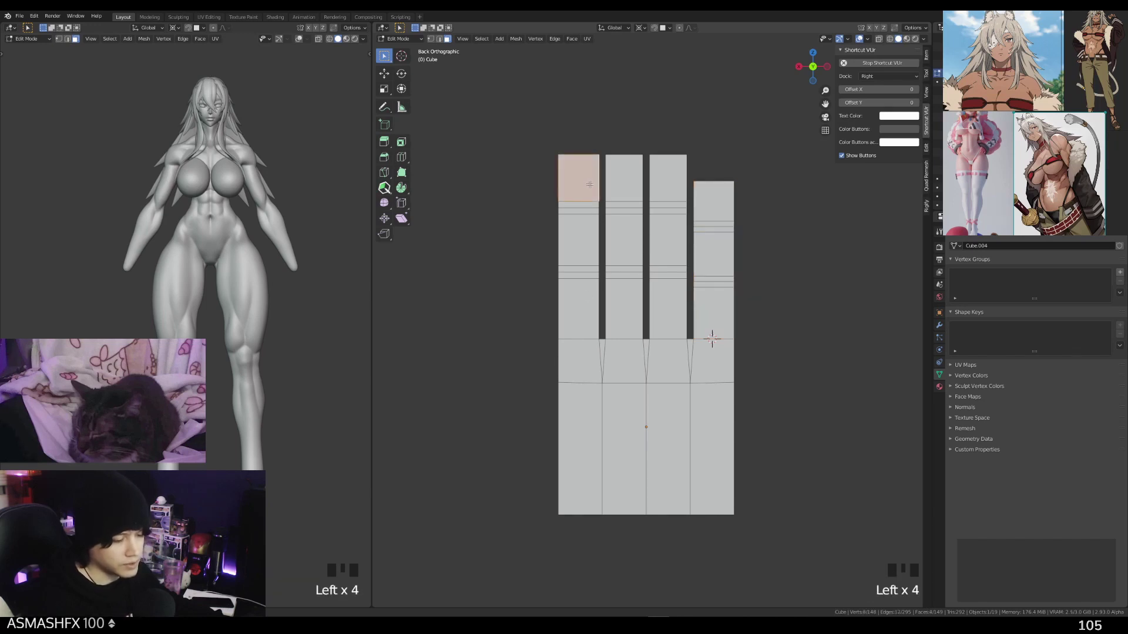
middle_drag(596, 186, 615, 218)
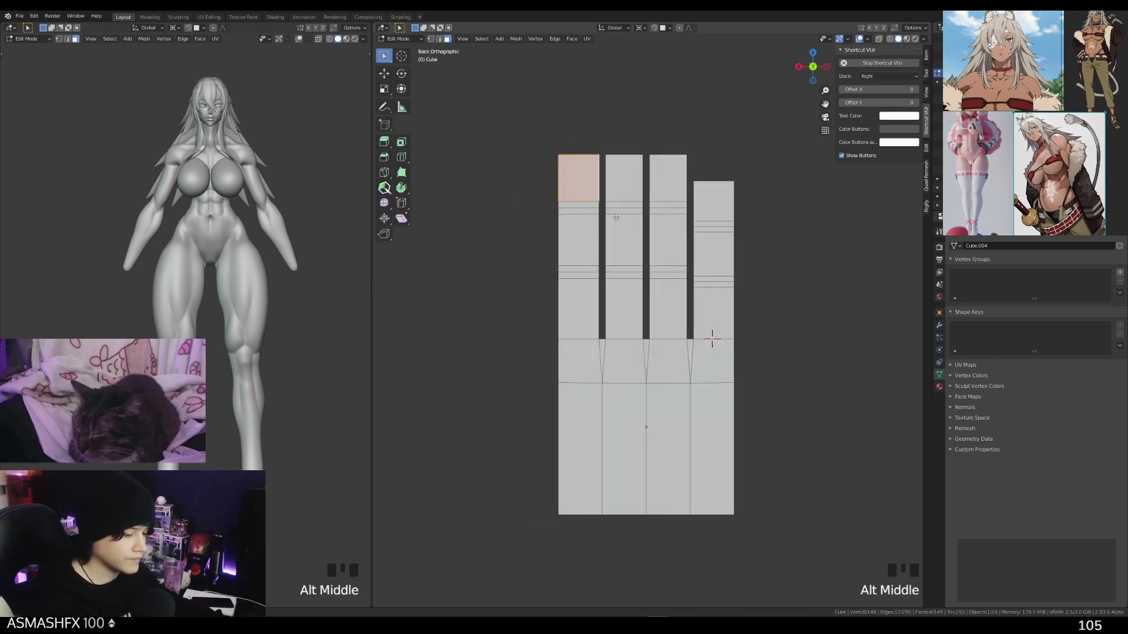
key(ctrl+KP_Add)
key(ctrl+KP_Add)
key(ctrl+KP_Add)
key(ctrl+KP_Add)
key(ctrl+KP_Add)
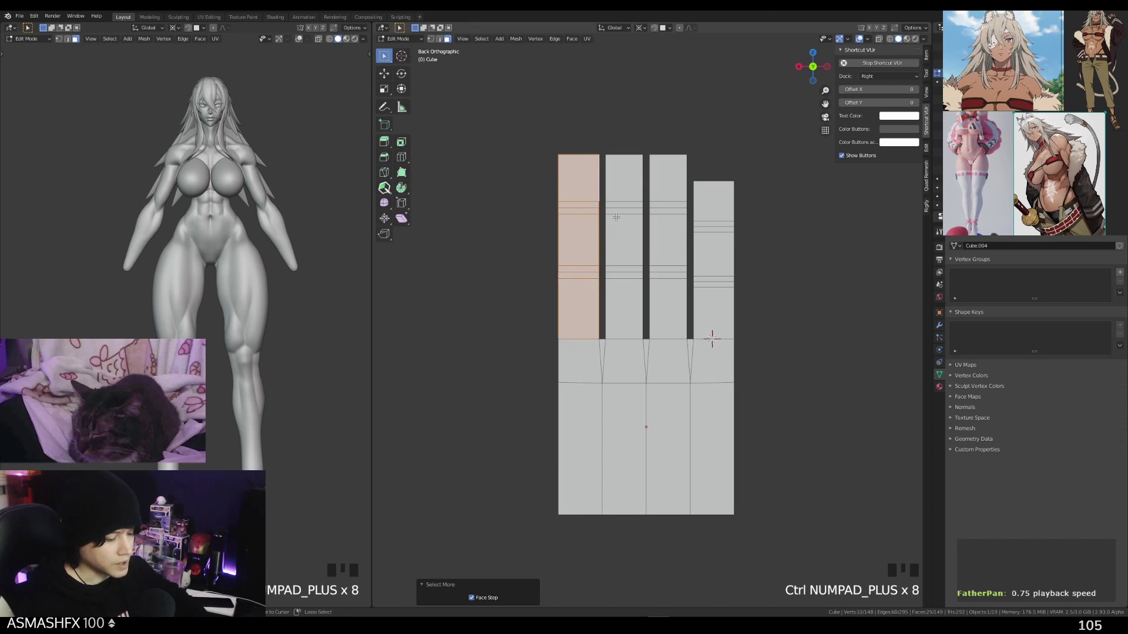
shift+right_click(577, 338)
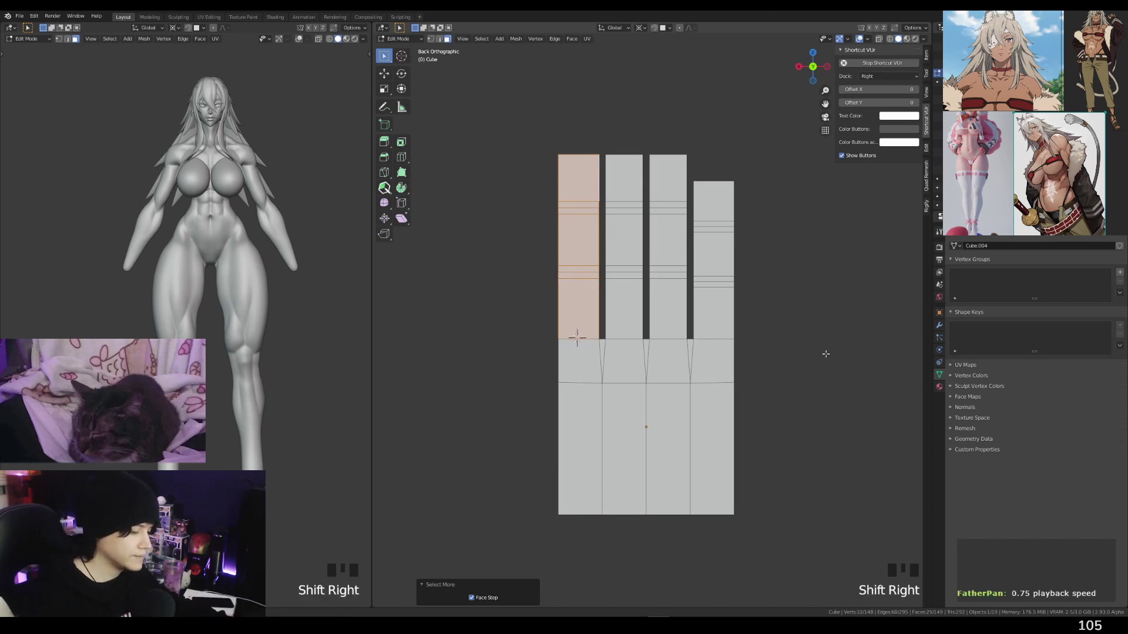
key(s)
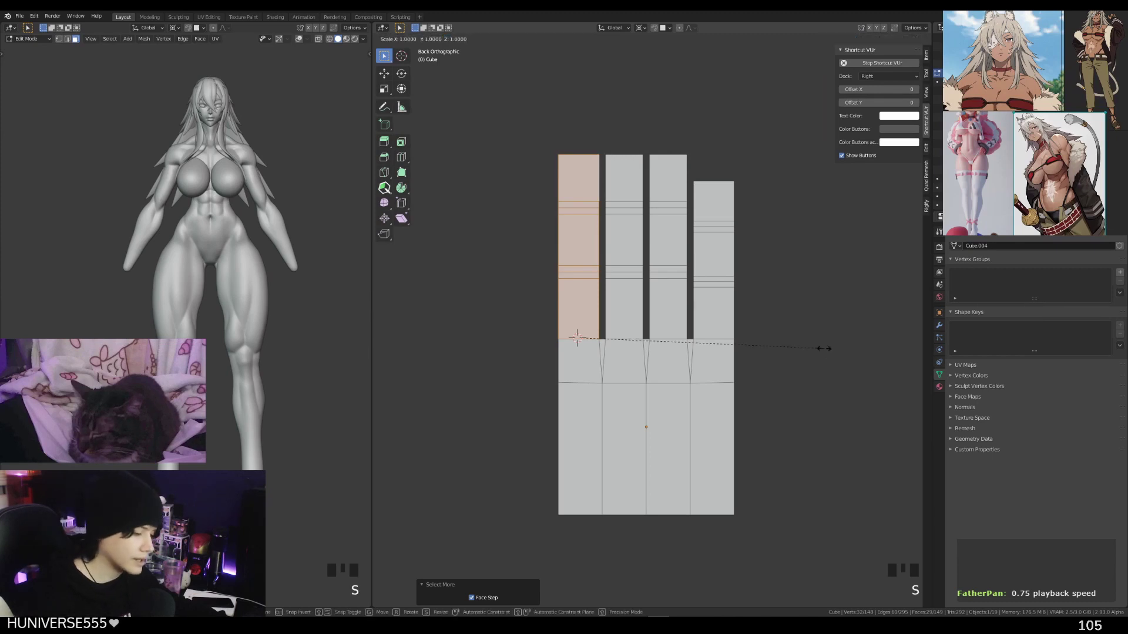
key(z)
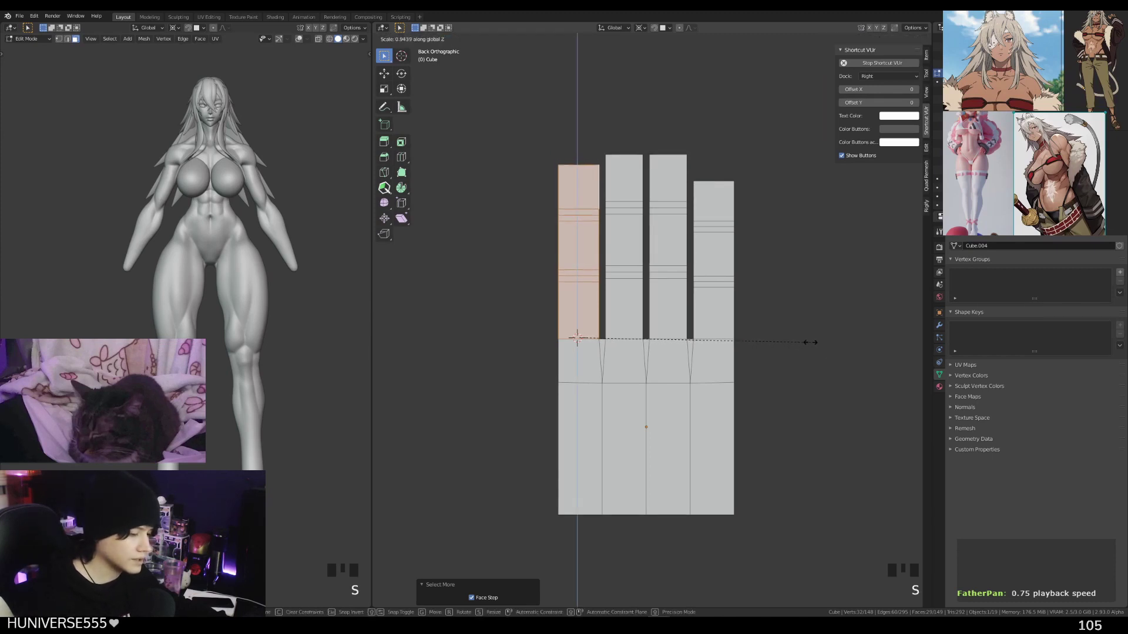
click(809, 343)
Reselect the entire rightmost finger and shorten it further to 0.96 along Z around the 3D cursor at its base
click(734, 310)
double_click(733, 311)
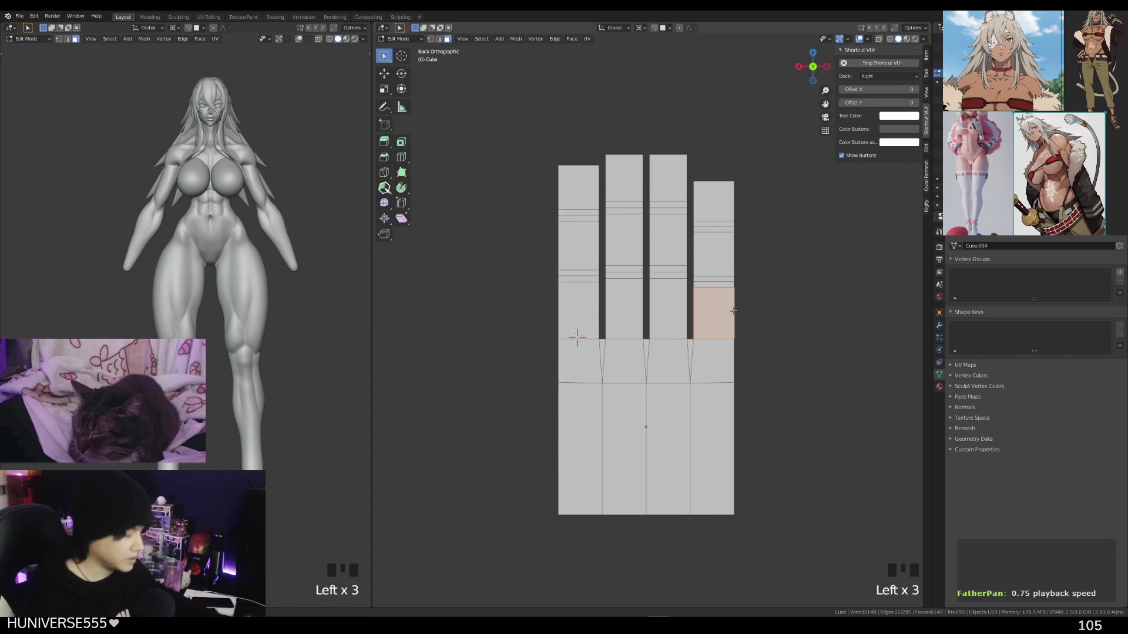
click(735, 205)
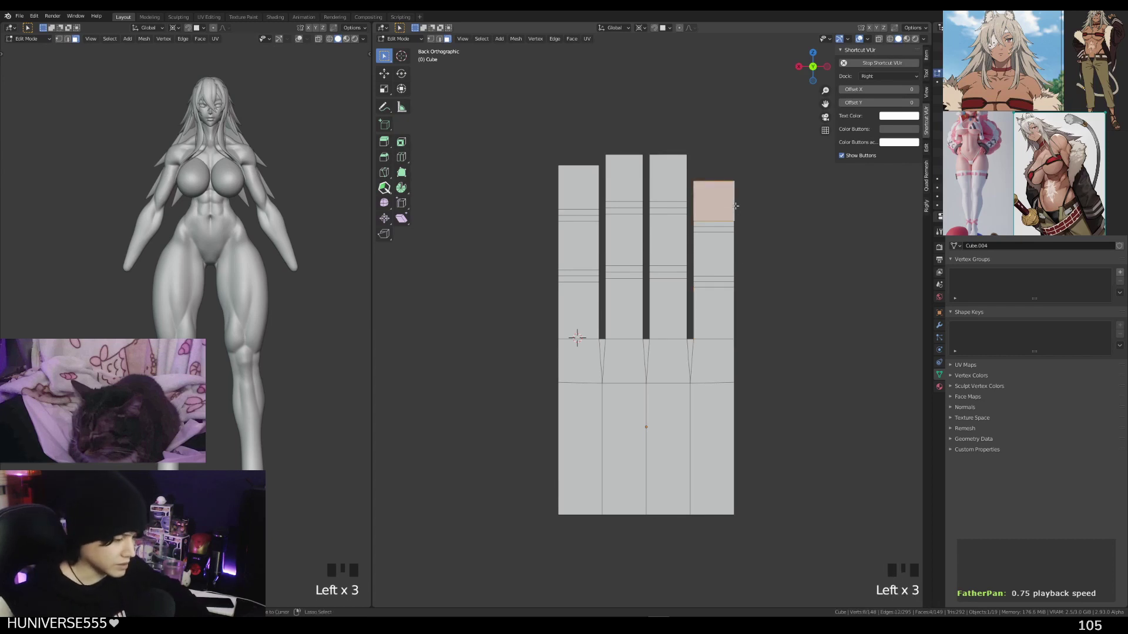
key(ctrl+KP_Add)
key(ctrl+KP_Add)
key(ctrl+KP_Add)
key(ctrl+KP_Add)
key(ctrl+KP_Add)
key(ctrl+KP_Add)
key(ctrl+KP_Add)
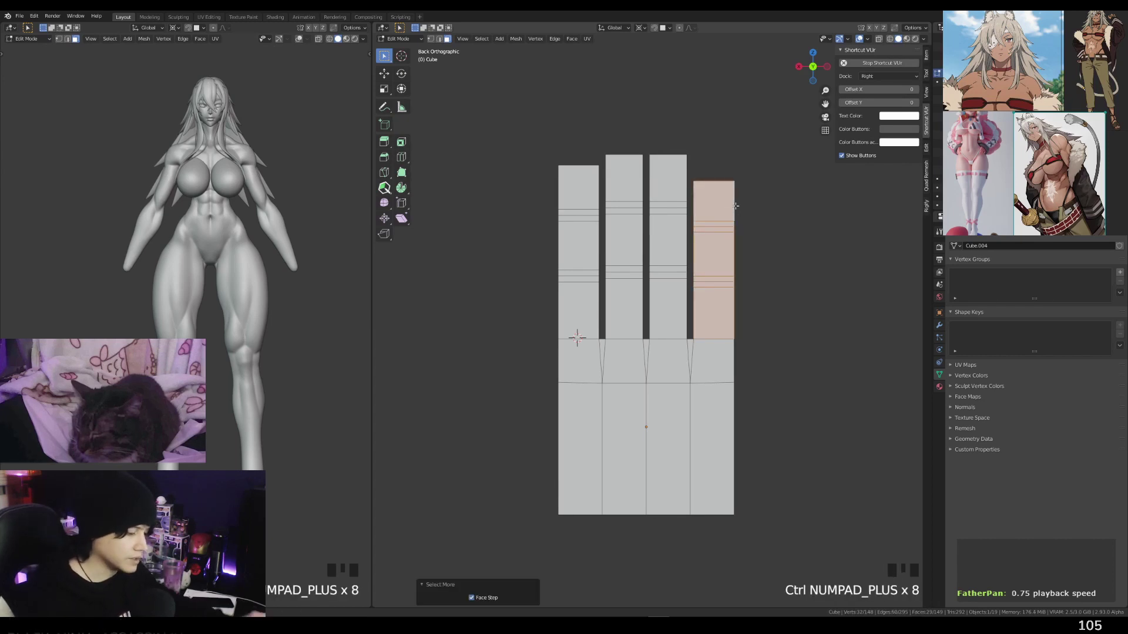
shift+right_click(711, 338)
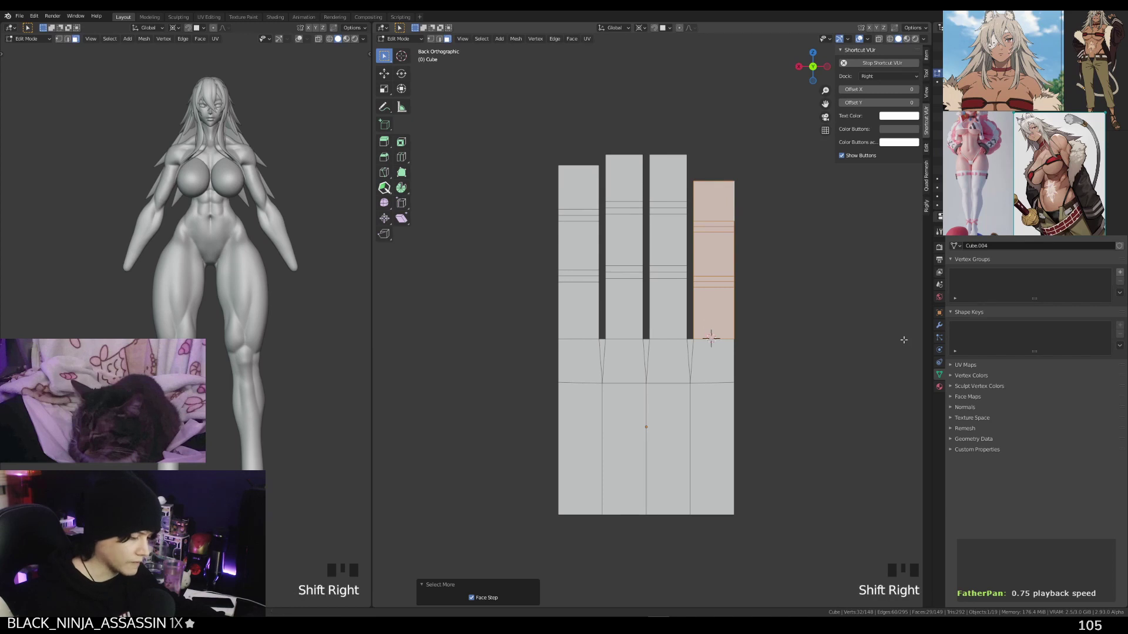
key(s)
key(z)
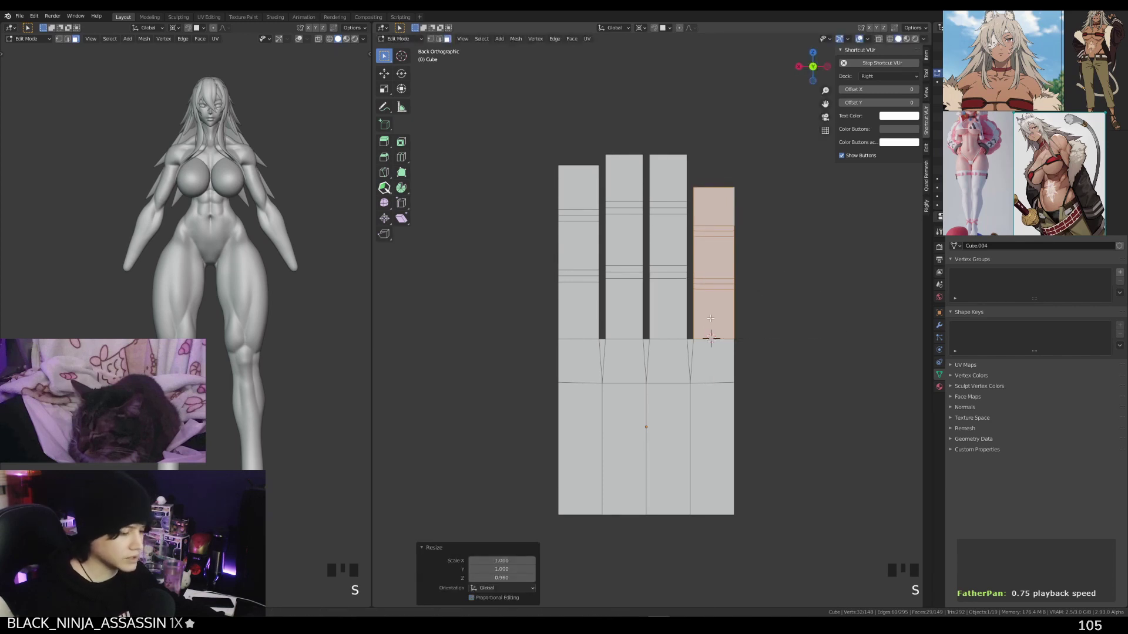
Select the entire second finger from the right in back view by growing the face selection
click(684, 309)
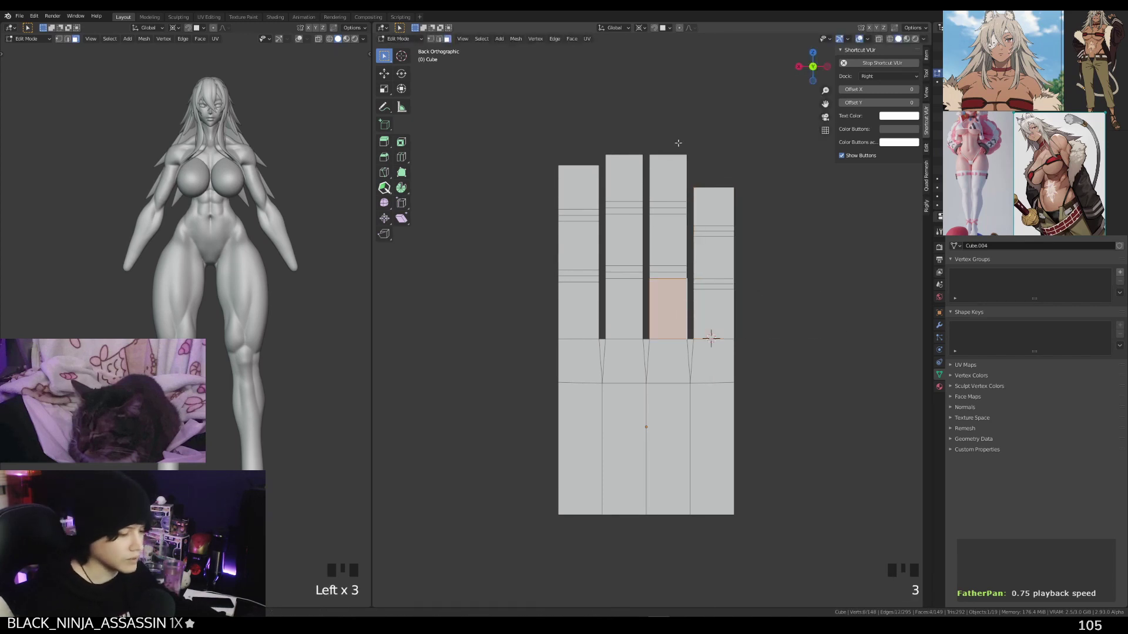
key(shift+KP_Add)
key(shift+KP_Add)
key(shift+KP_Add)
key(shift+KP_Add)
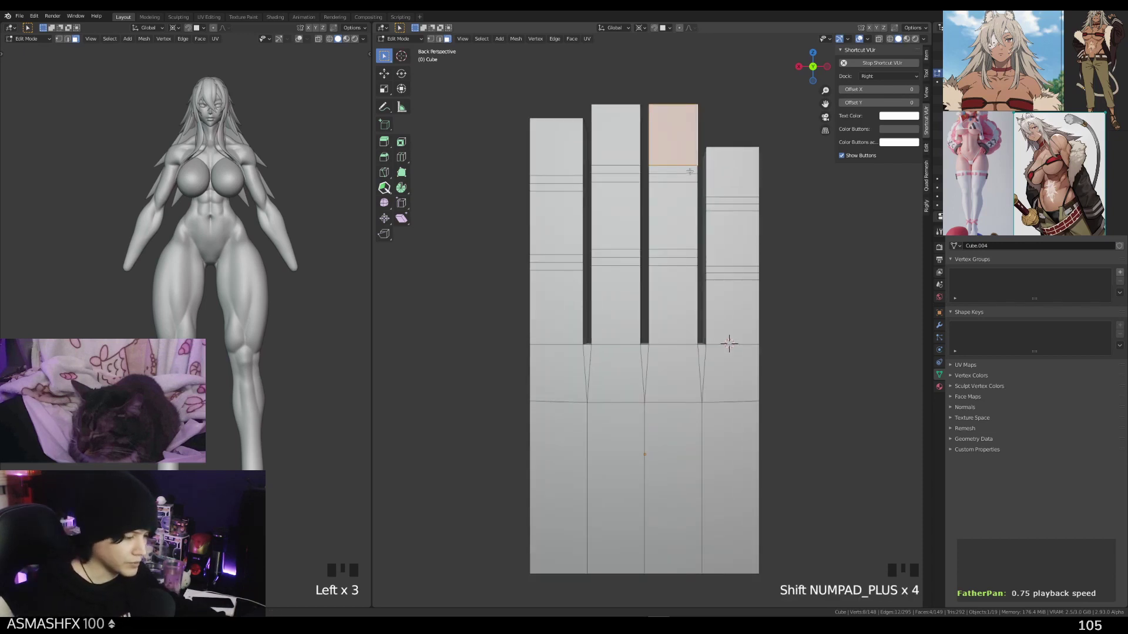
scroll(706, 183, down, 2)
key(ctrl+KP_Add)
key(ctrl+KP_Add)
key(ctrl+KP_Add)
key(ctrl+KP_Add)
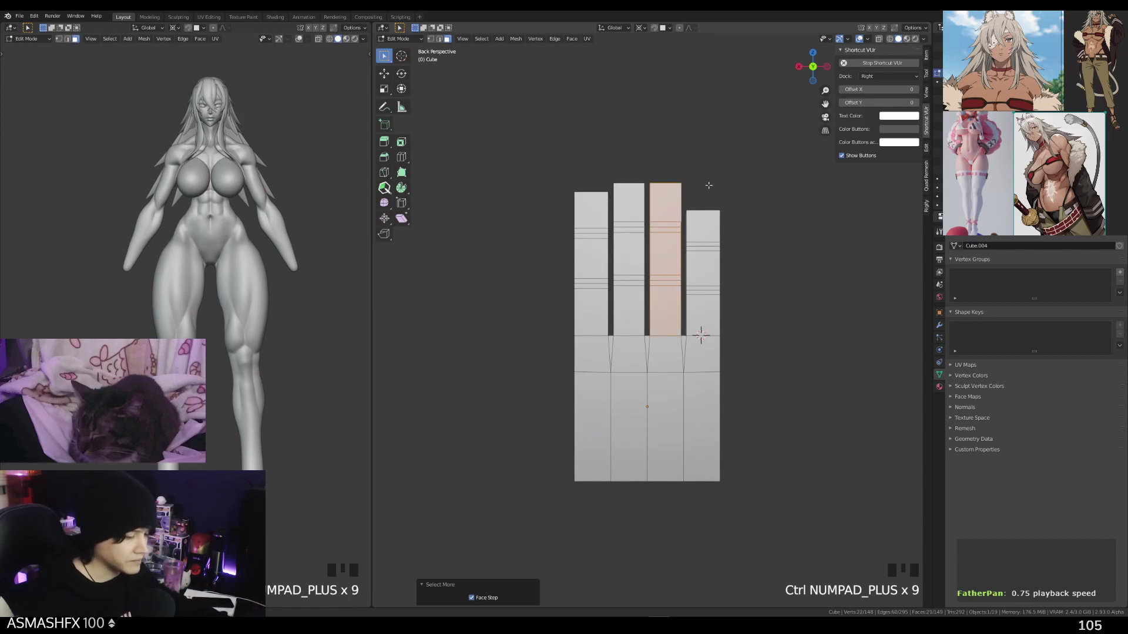
Place the 3D cursor at the selected finger's base and scale the finger to about 0.95 along Z
alt+middle_drag(708, 185, 659, 206)
alt+middle_drag(611, 264, 636, 274)
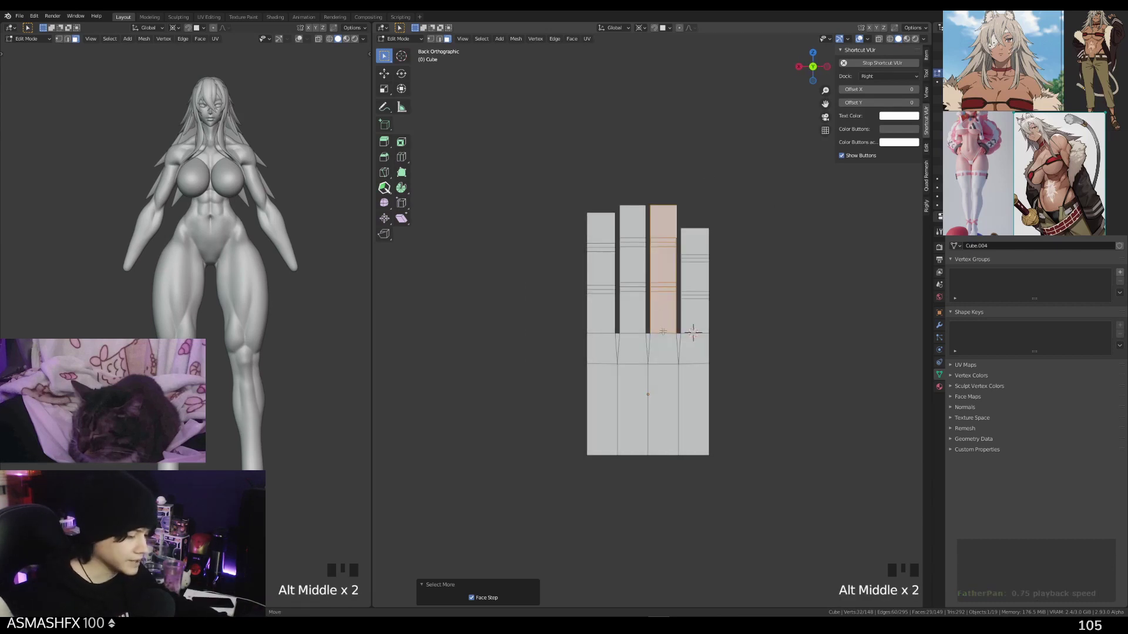
key(s)
key(z)
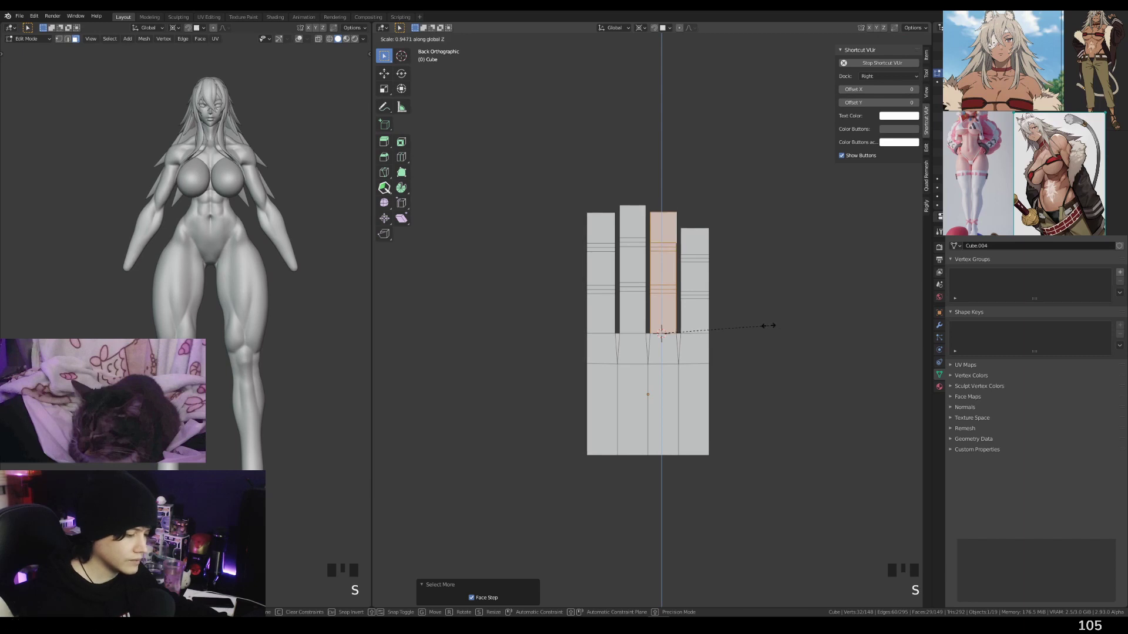
click(768, 325)
Add a Subdivision Surface modifier to the hand mesh
middle_drag(770, 315, 864, 341)
click(939, 324)
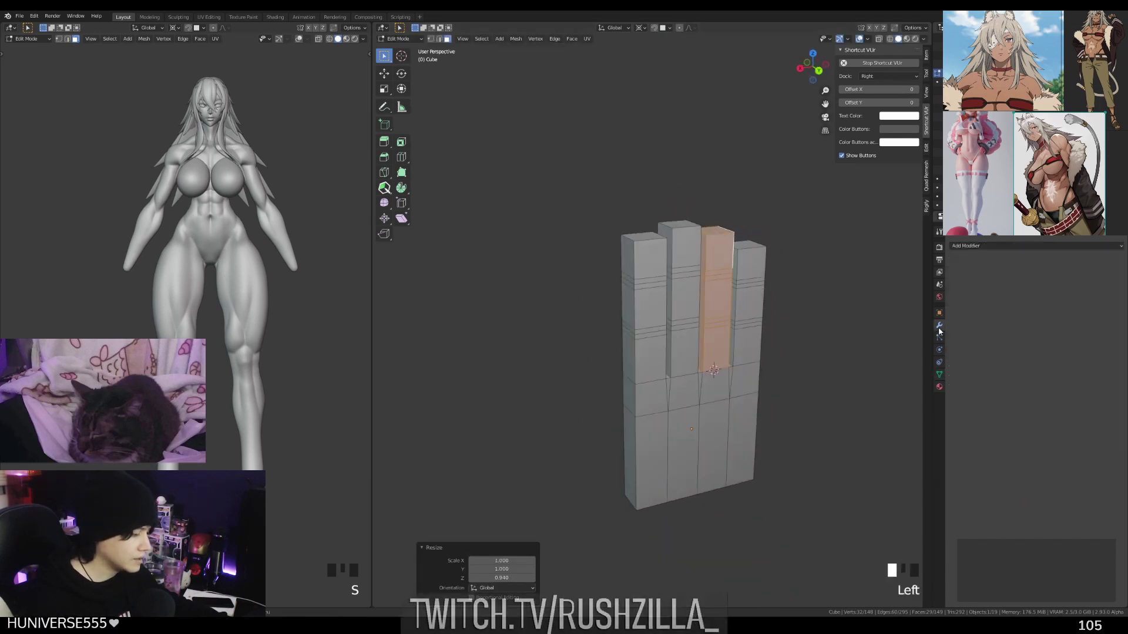
click(975, 245)
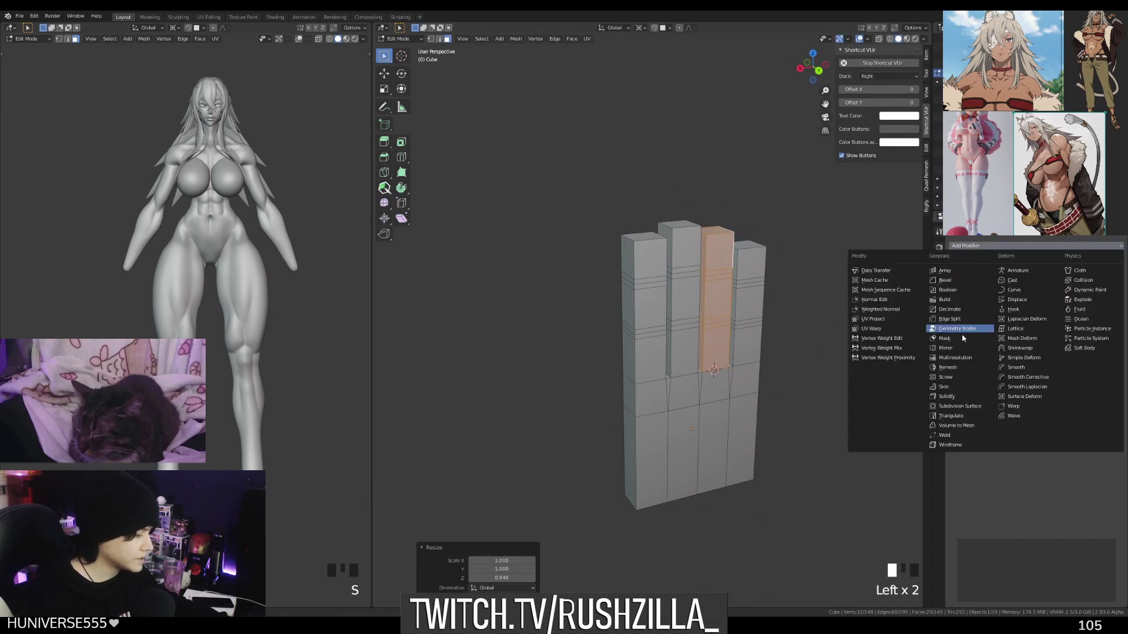
click(960, 411)
mouse_move(676, 306)
alt+middle_down()
mouse_move(646, 300)
mouse_move(662, 294)
alt+middle_up()
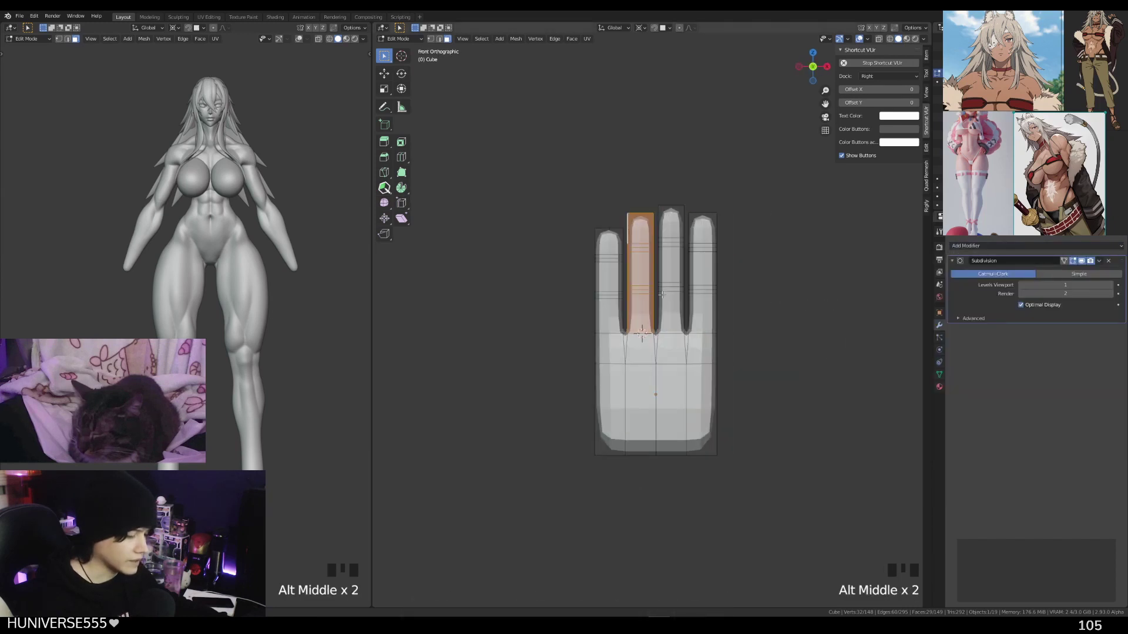
Try adding a lengthwise edge loop around the hand's narrow side, check it from several angles, and undo it
alt+middle_drag(756, 287, 688, 284)
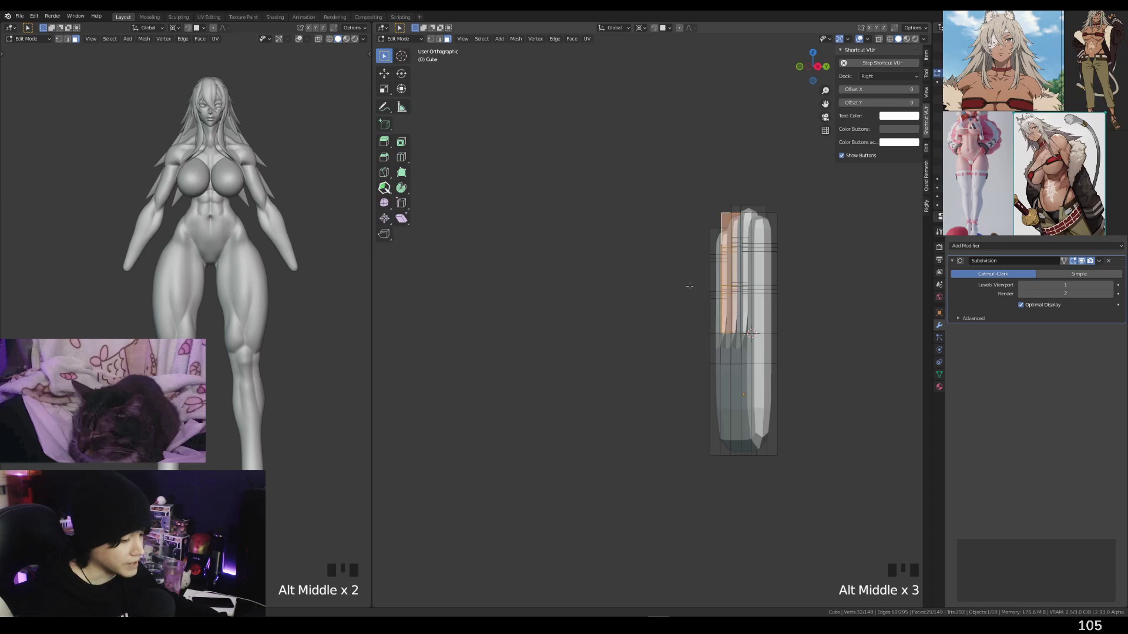
click(745, 241)
key(ctrl+r)
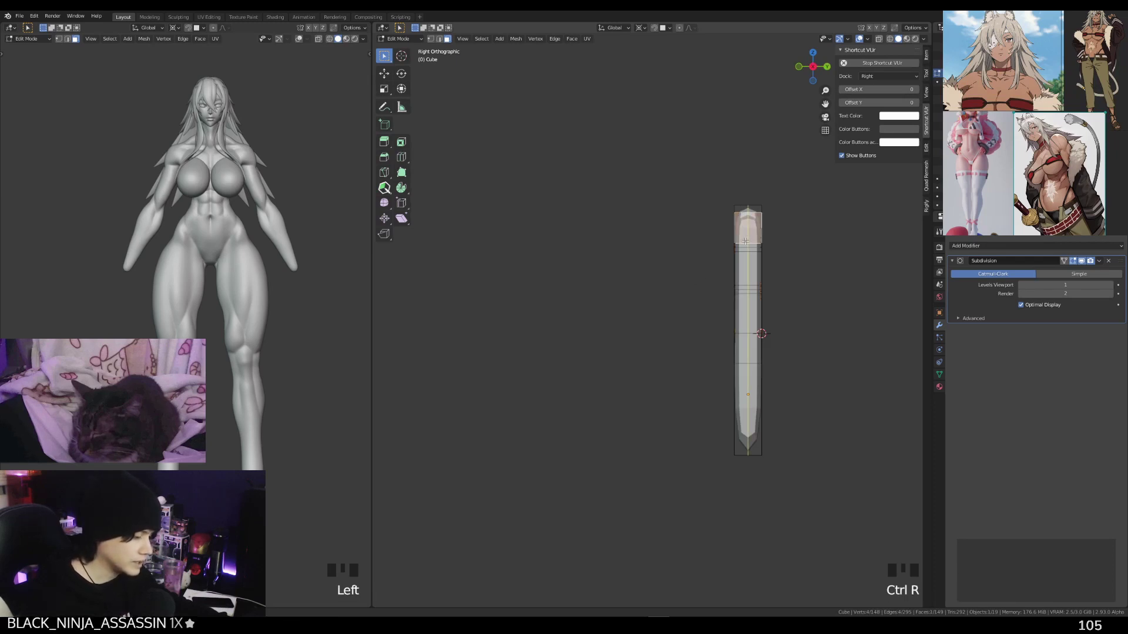
click(745, 241)
click(736, 239)
middle_drag(736, 239, 761, 223)
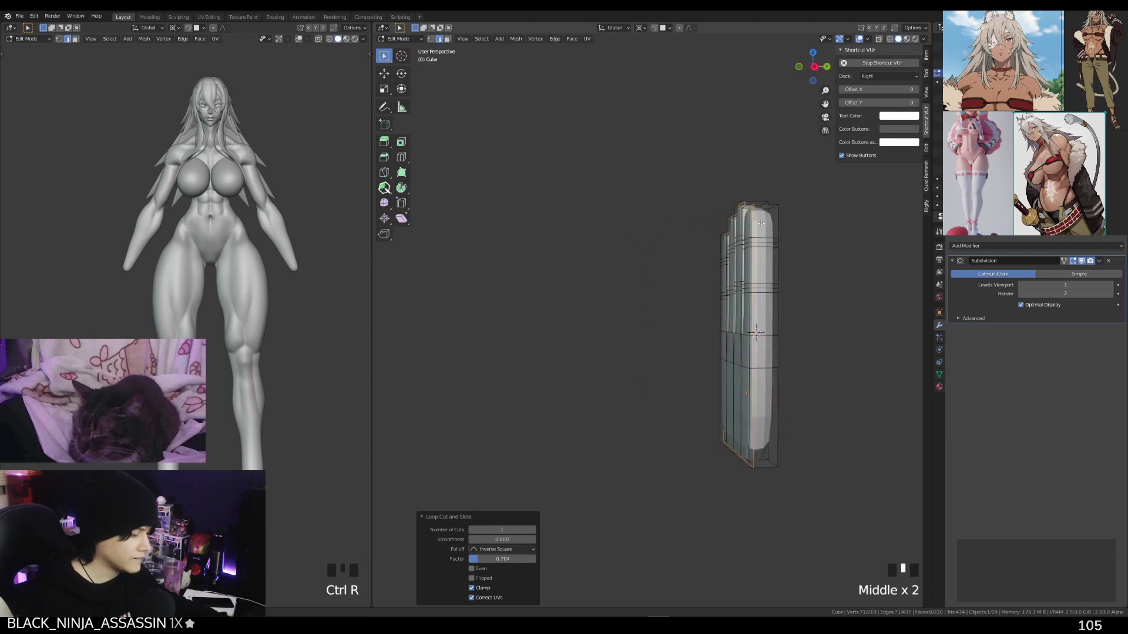
alt+middle_drag(737, 334, 639, 241)
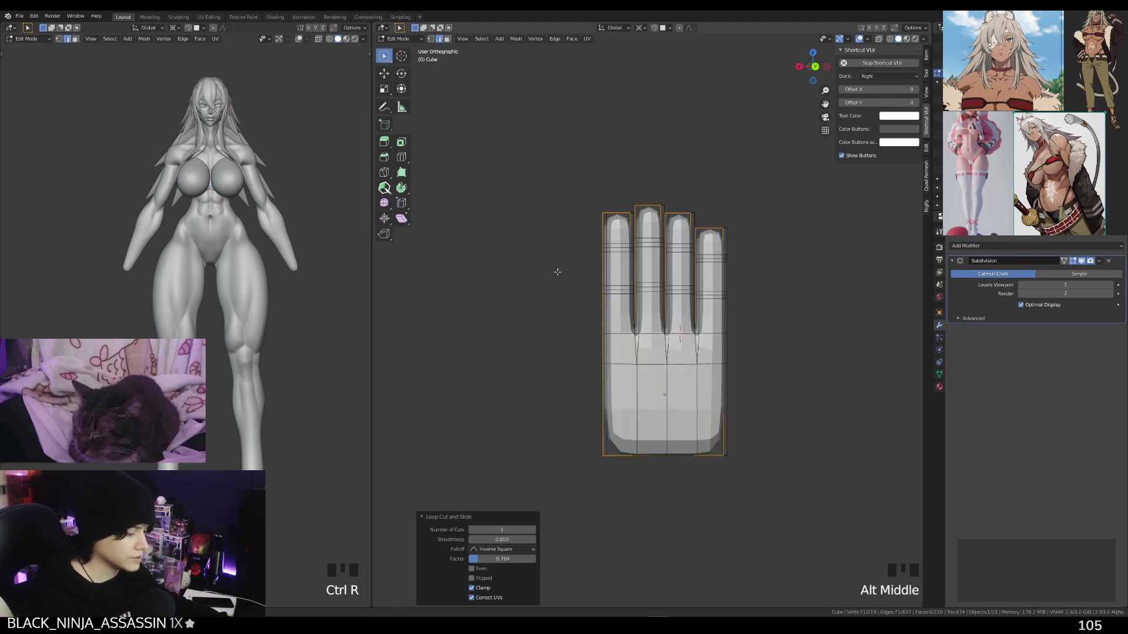
middle_drag(525, 228, 823, 264)
scroll(823, 264, up, 2)
shift+middle_drag(782, 206, 725, 206)
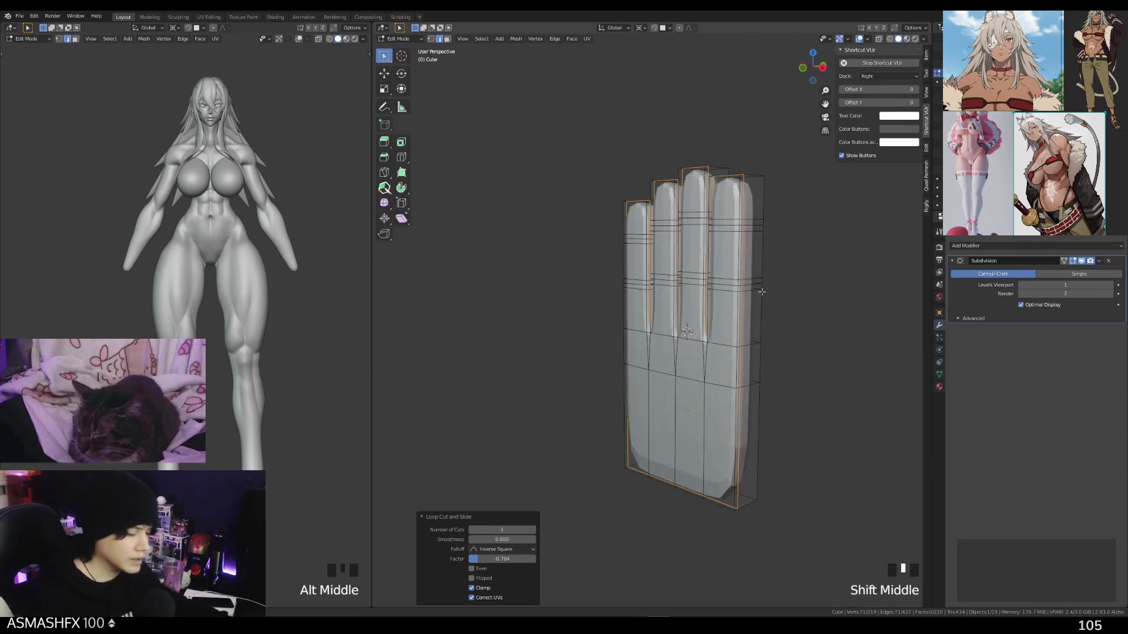
alt+middle_drag(761, 292, 758, 330)
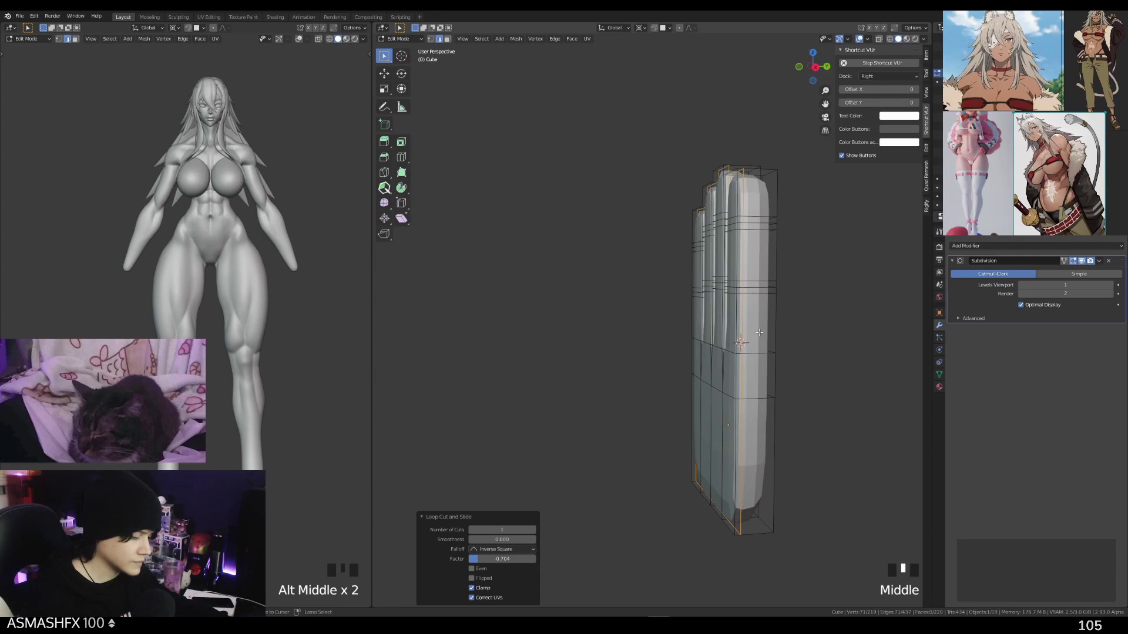
key(ctrl+z)
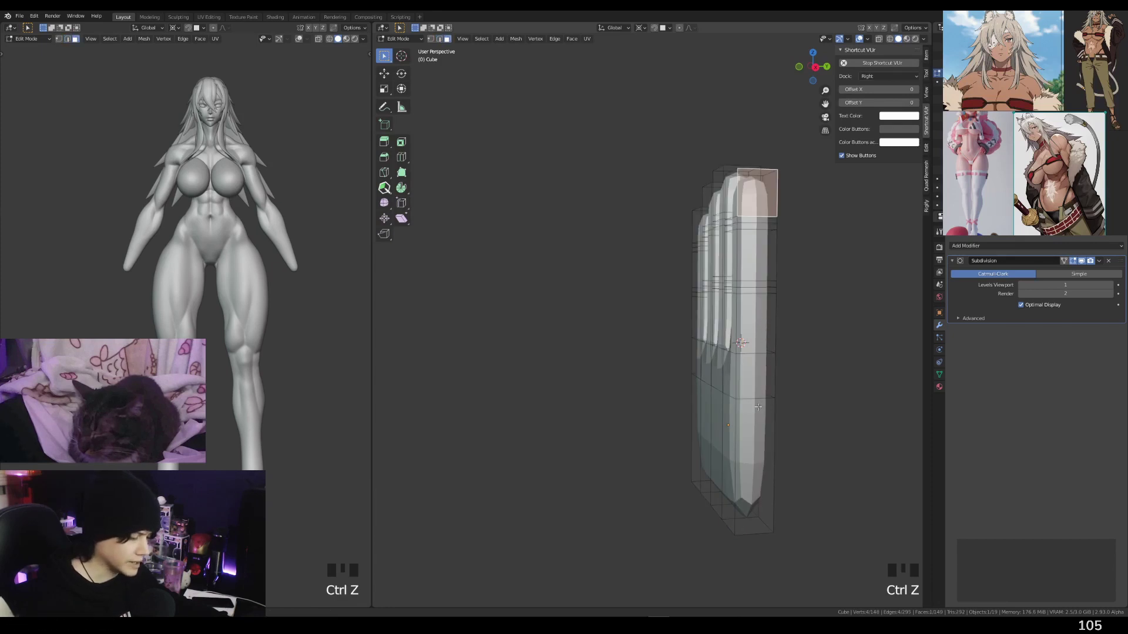
Add a centred horizontal edge loop across the lower palm
middle_drag(758, 407, 758, 423)
key(ctrl+r)
click(722, 443)
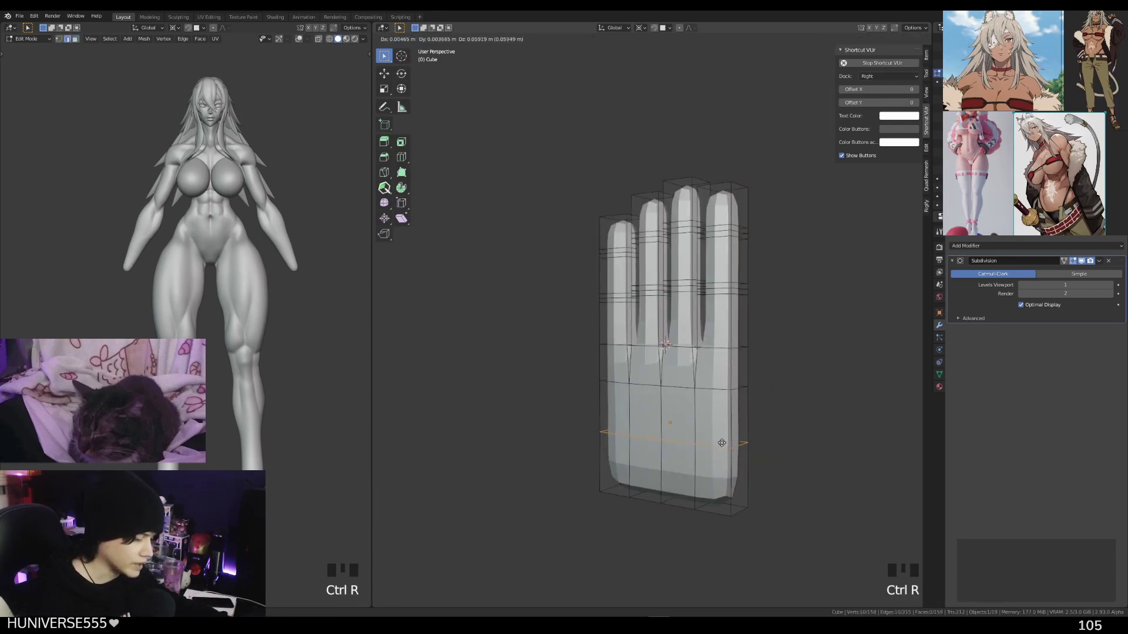
right_click(722, 439)
alt+middle_drag(776, 420, 786, 416)
alt+middle_drag(786, 416, 712, 455)
Extrude the palm's side face below the index finger outward and up, about 1.06 m in X and 0.82 m in Z, for the thumb
key(3)
click(758, 423)
click(758, 423)
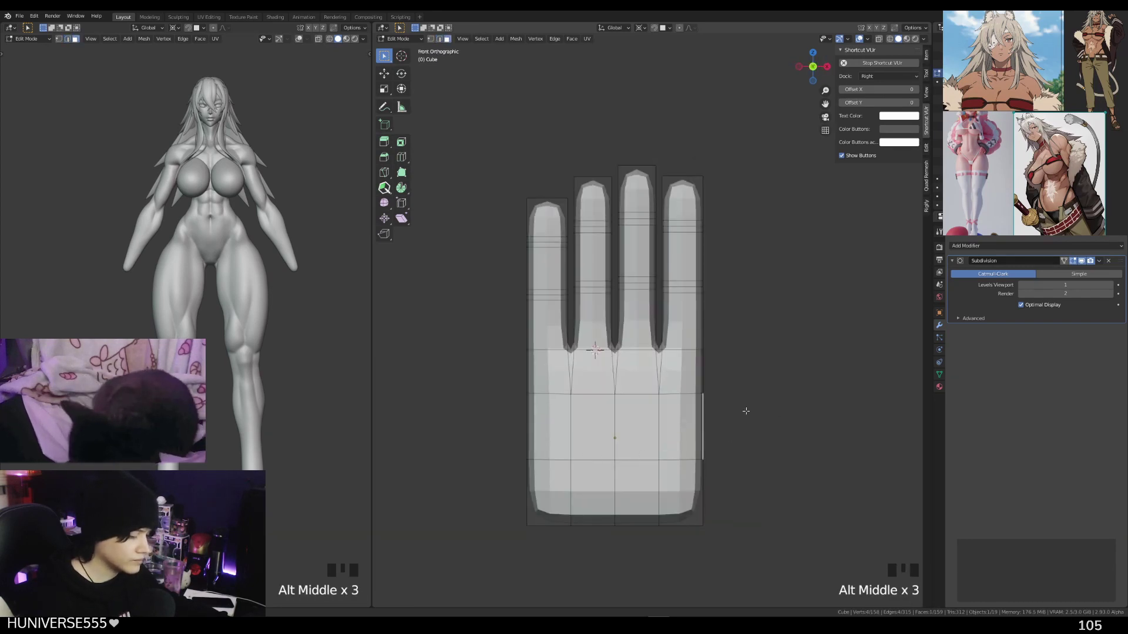
key(e)
click(857, 330)
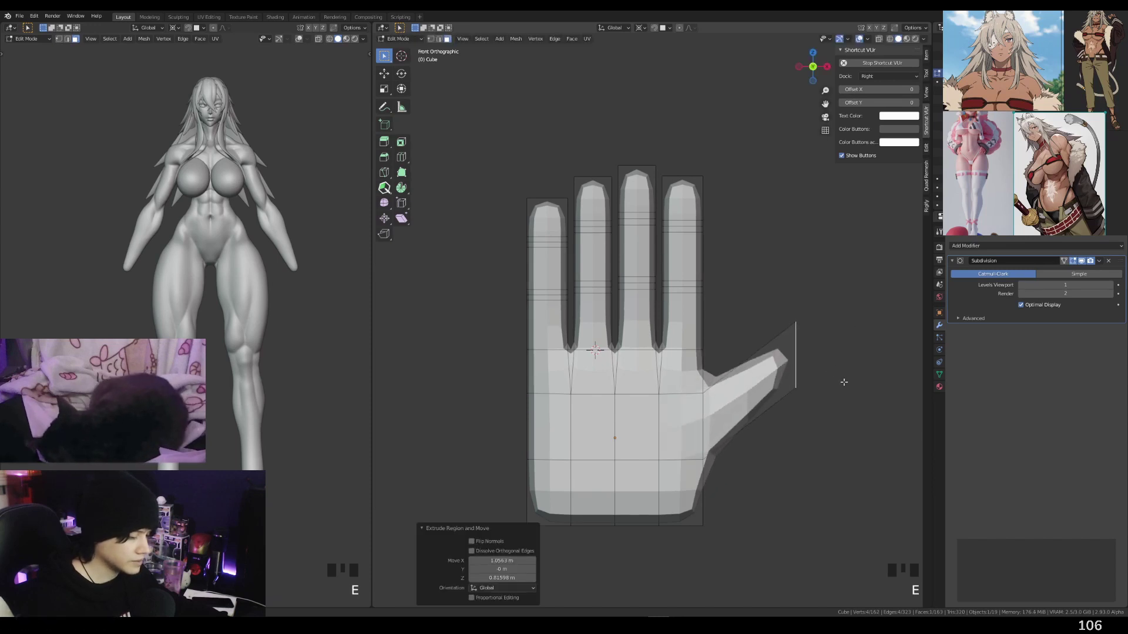
Set the transform pivot point to Individual Origins for rotating the thumb's end face
key(r)
right_click(837, 377)
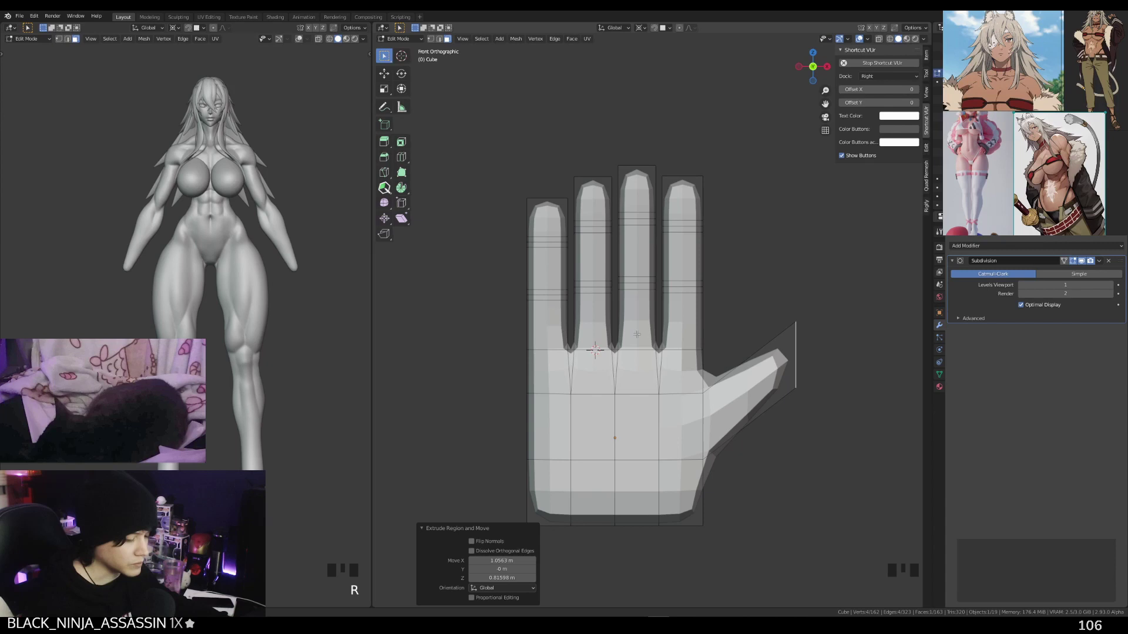
click(641, 28)
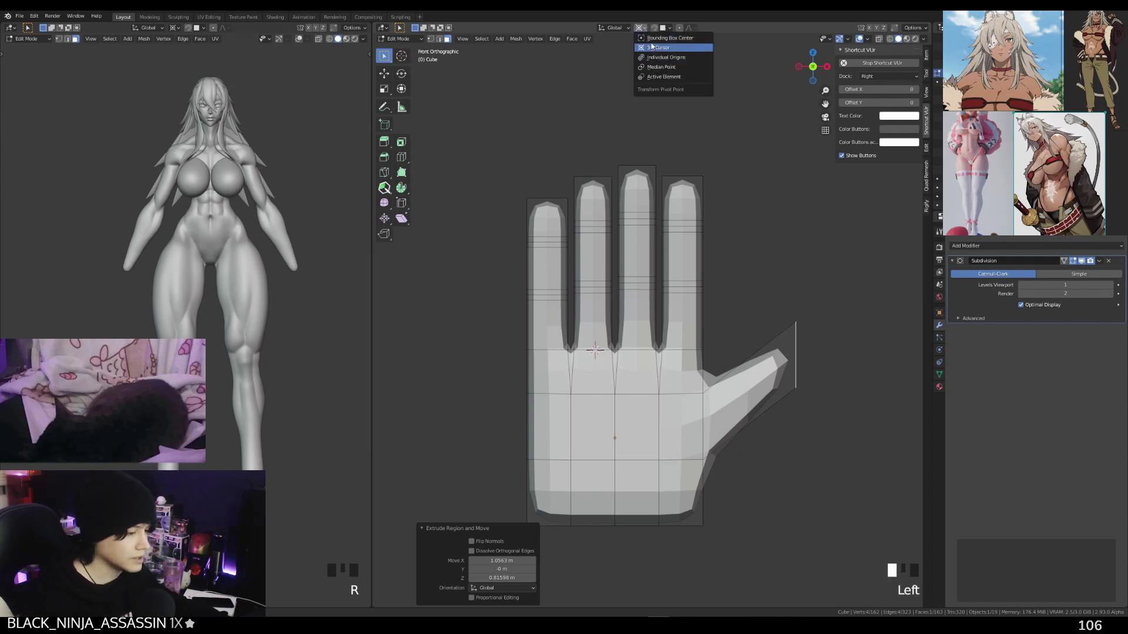
click(652, 53)
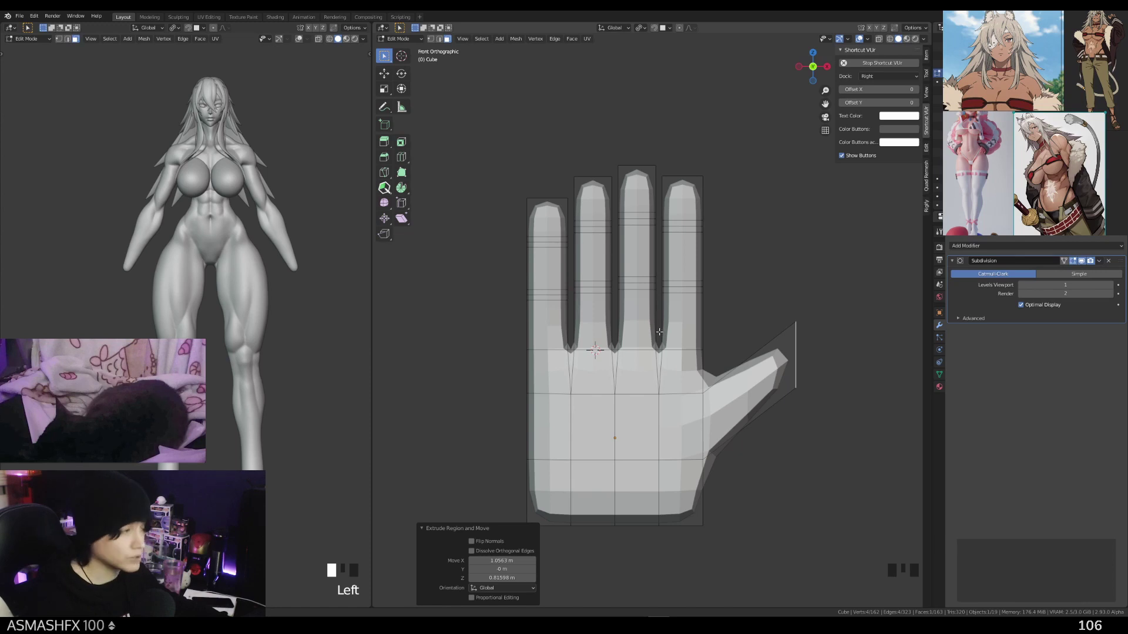
In front view, rotate the thumb's end face about 55° counterclockwise and move it about 0.24 m toward the palm
key(shift+c)
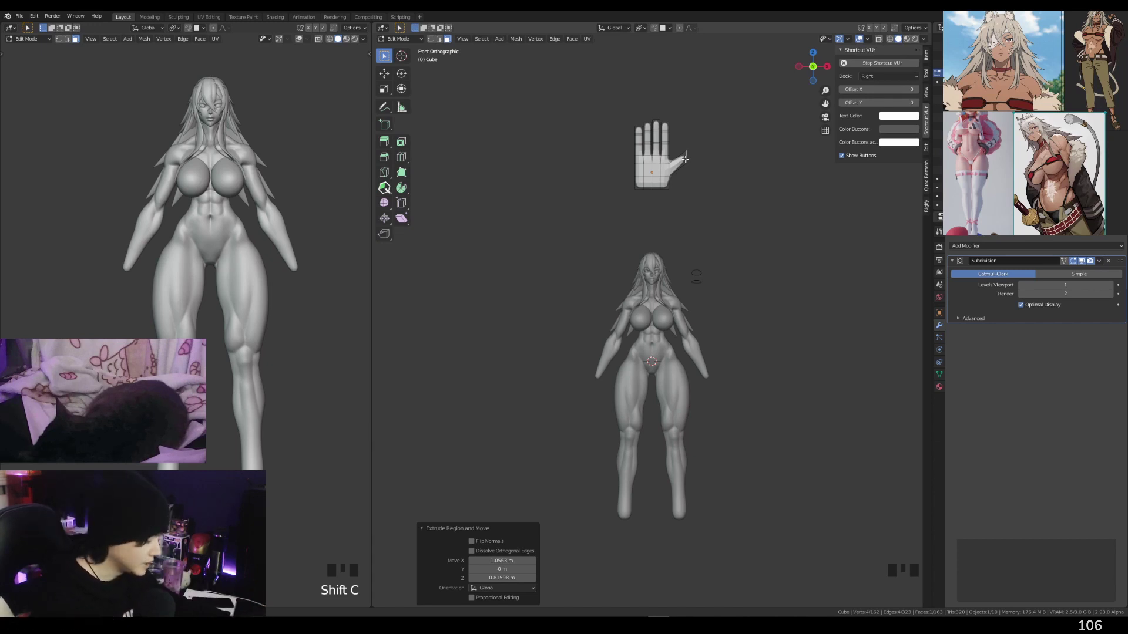
key(KP_Decimal)
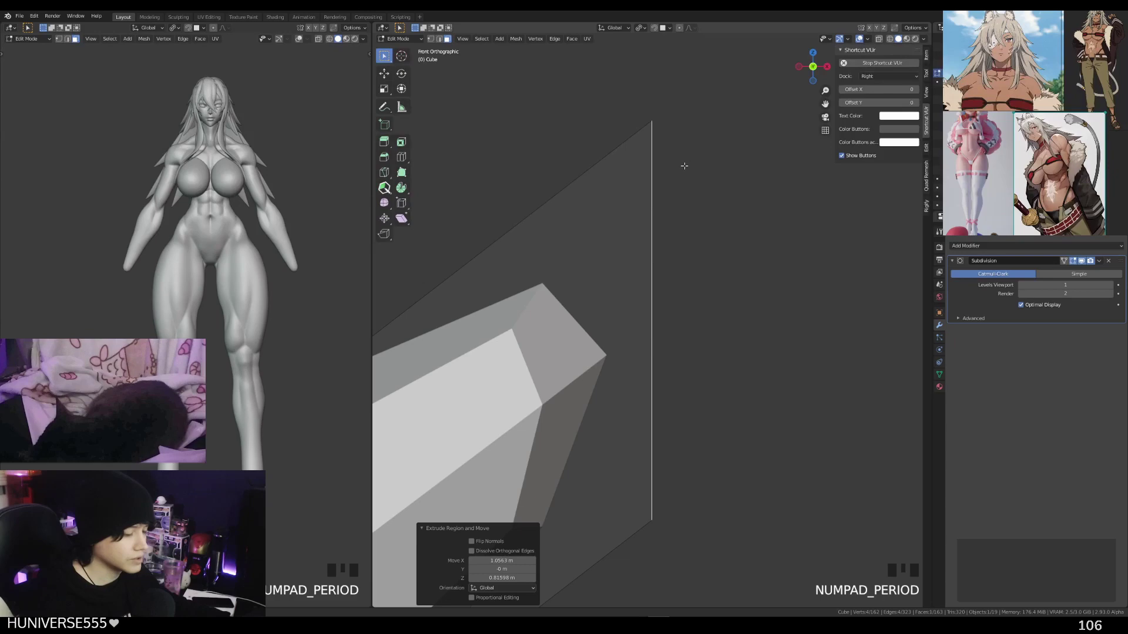
scroll(684, 166, down, 8)
mouse_move(697, 171)
middle_down()
mouse_move(583, 182)
mouse_move(734, 227)
mouse_move(566, 168)
mouse_move(685, 241)
mouse_move(640, 169)
mouse_move(645, 230)
mouse_move(664, 227)
mouse_move(626, 194)
mouse_move(692, 192)
middle_up()
scroll(715, 203, down, 3)
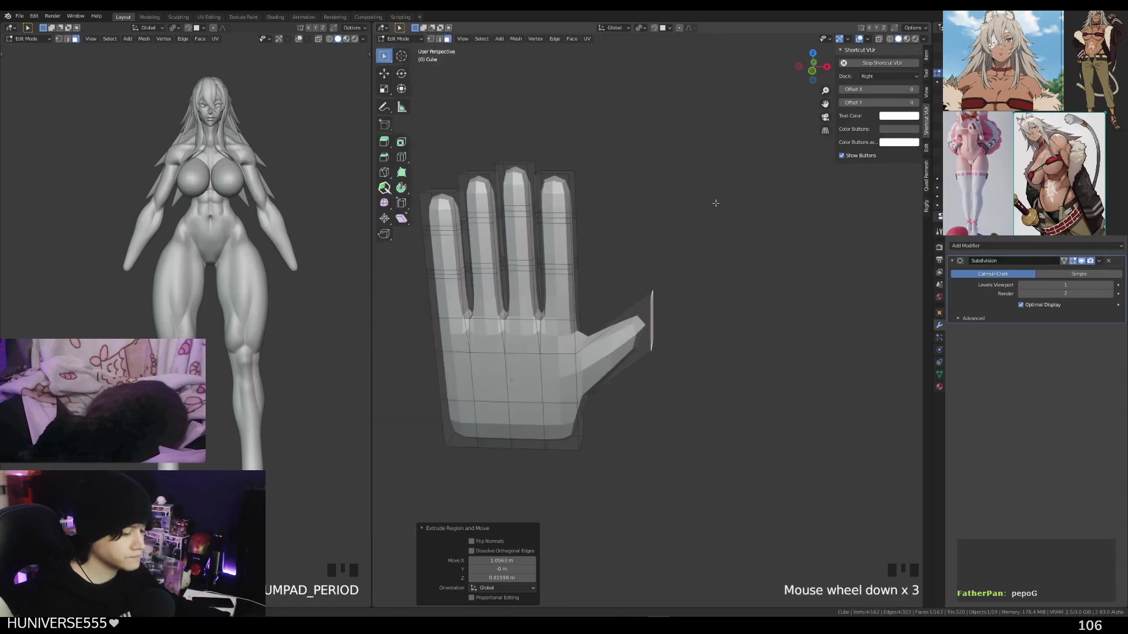
alt+middle_drag(742, 287, 680, 300)
shift+middle_drag(681, 300, 890, 338)
shift+middle_drag(890, 338, 847, 327)
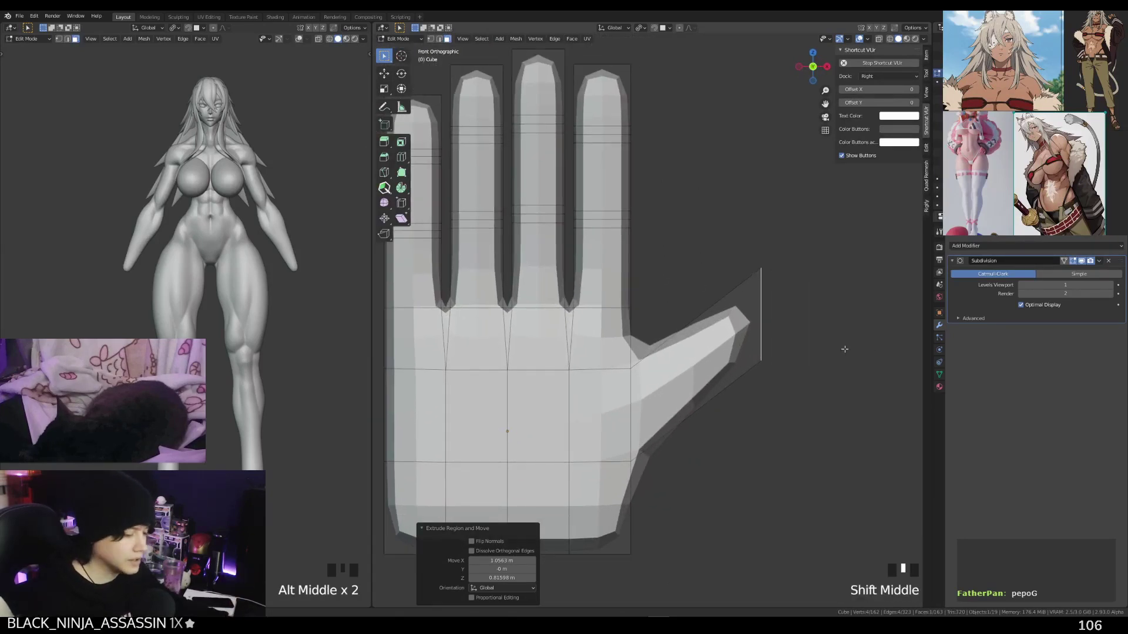
key(r)
click(848, 306)
key(g)
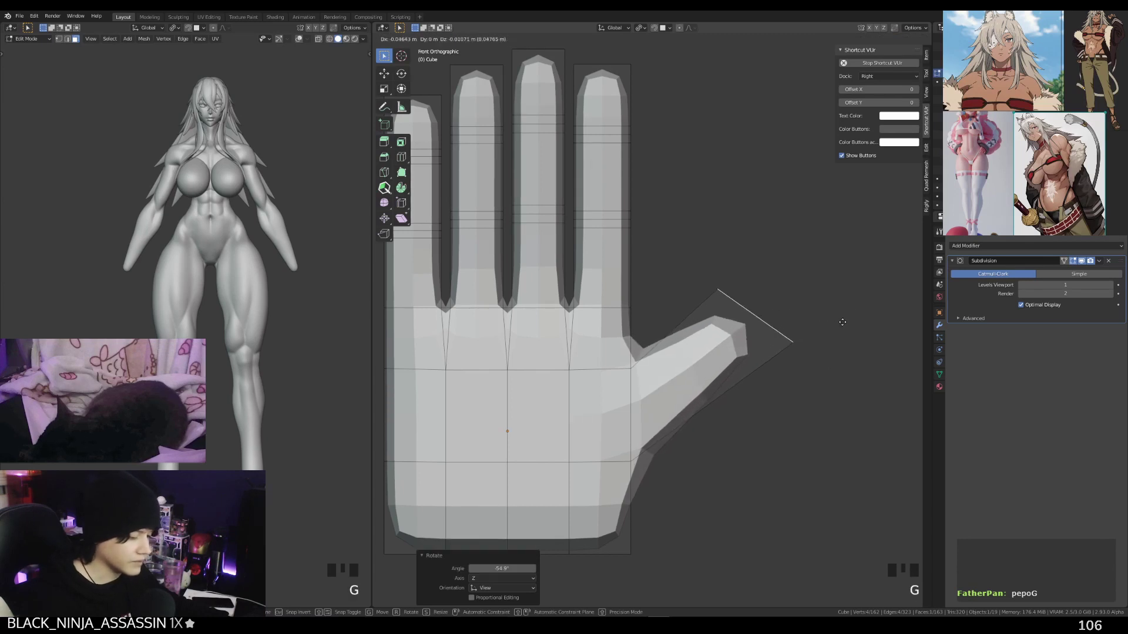
click(818, 326)
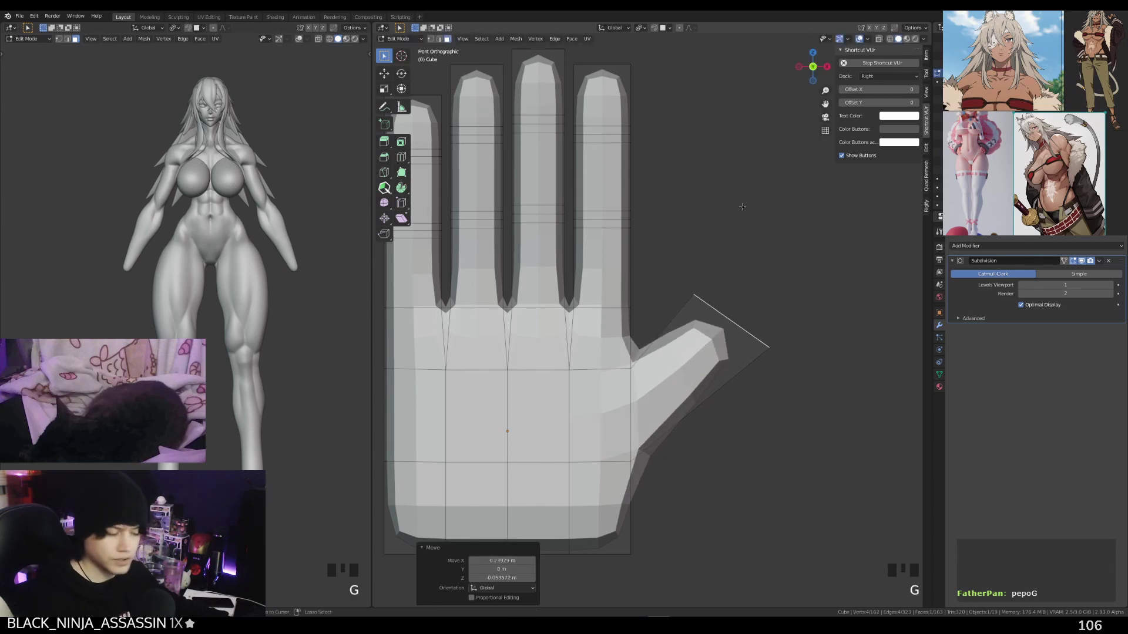
Try extruding the thumb's end face to successive cursor positions as a long, curving chain of segments
ctrl+right_click(779, 271)
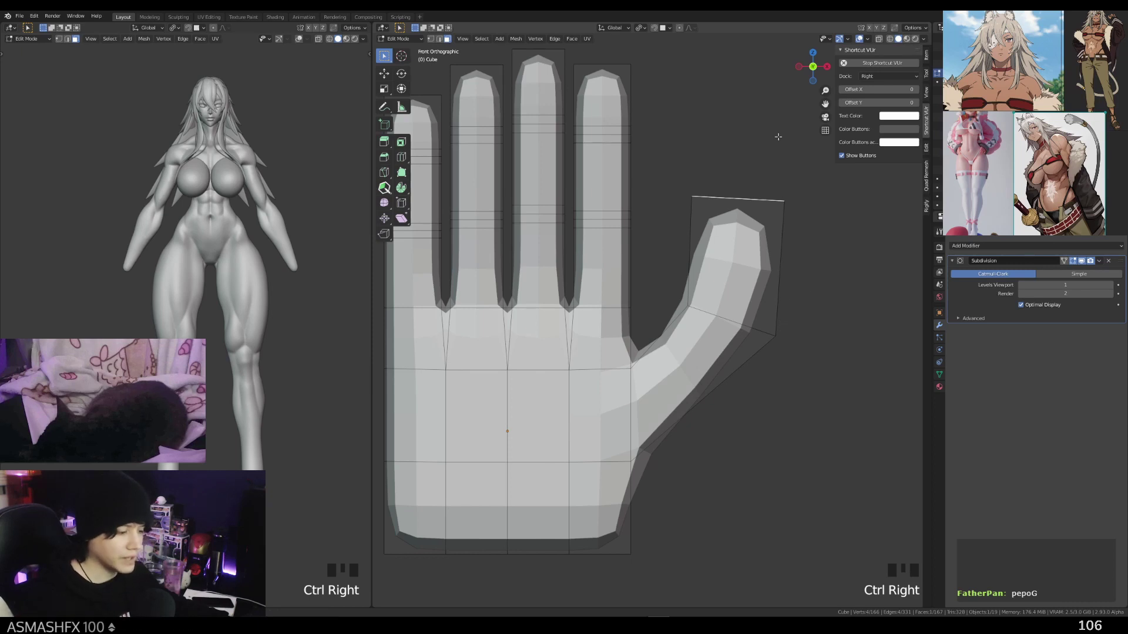
ctrl+right_click(776, 224)
ctrl+right_click(831, 238)
ctrl+right_click(854, 399)
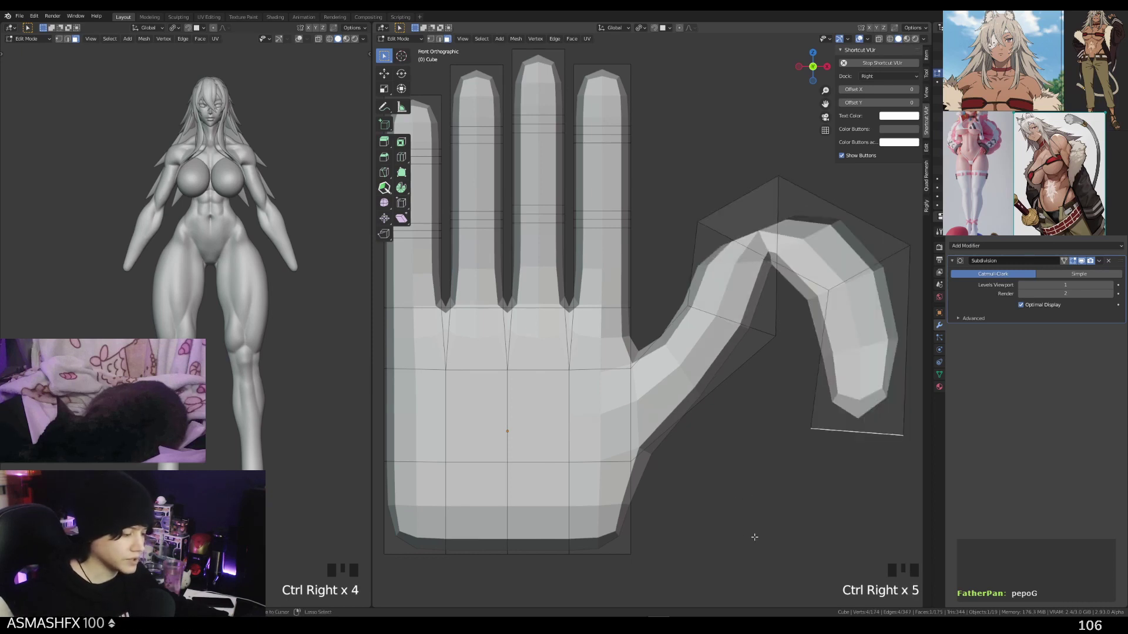
scroll(760, 456, down, 2)
middle_drag(760, 456, 732, 453)
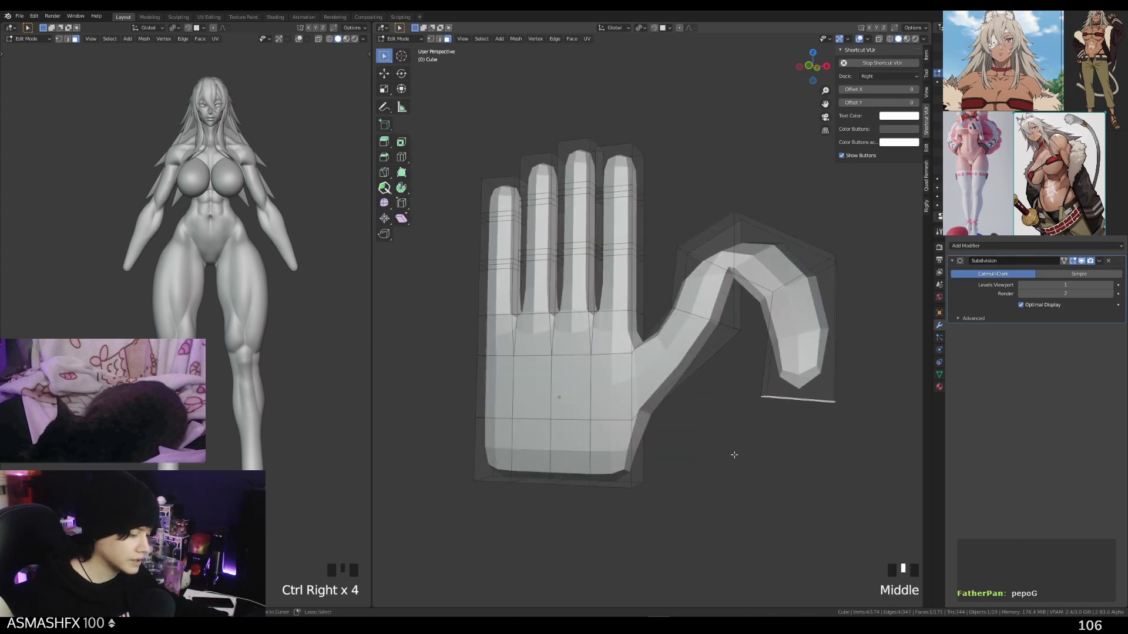
ctrl+right_click(732, 453)
ctrl+right_click(681, 519)
ctrl+right_click(845, 534)
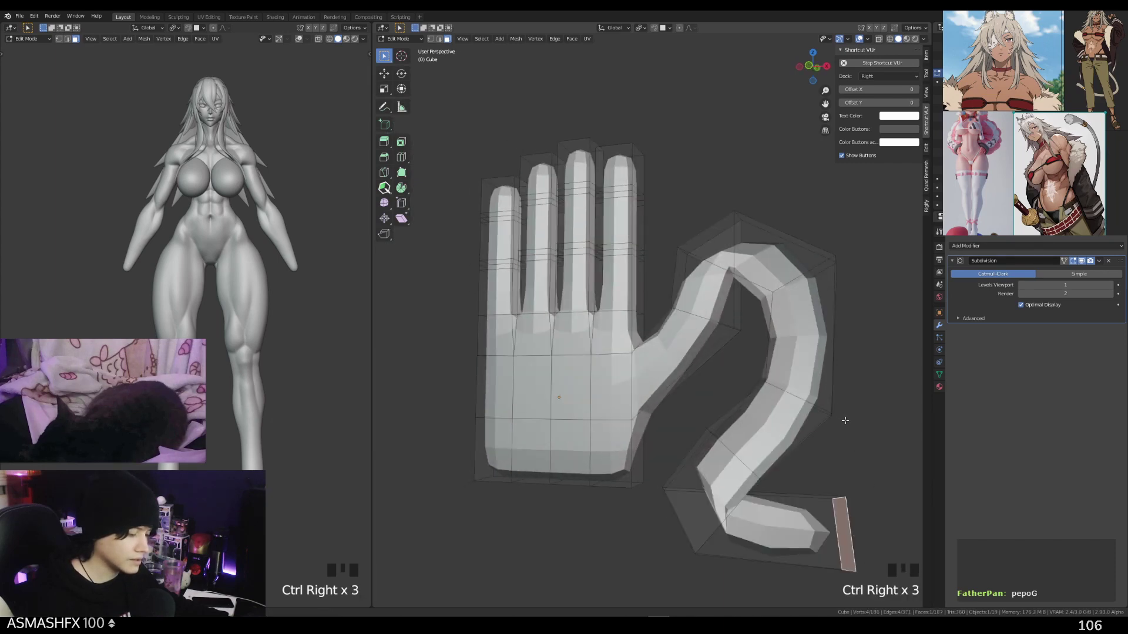
Undo the chain of extruded segments back to the thumb's base segment
middle_drag(845, 420, 723, 372)
key(ctrl+z)
key(ctrl+z)
key(ctrl+z)
key(ctrl+z)
key(ctrl+z)
key(ctrl+z)
key(ctrl+z)
key(ctrl+z)
key(ctrl+z)
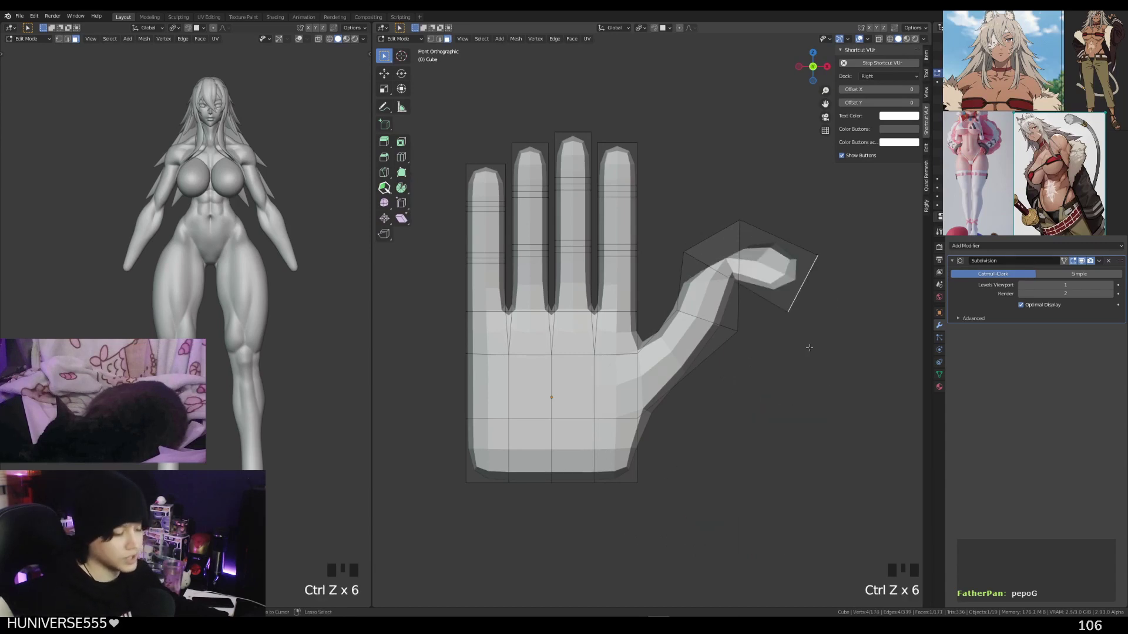
Extrude one upward tip segment for the thumb and move its inner side face slightly outward to narrow the tip
ctrl+right_click(696, 254)
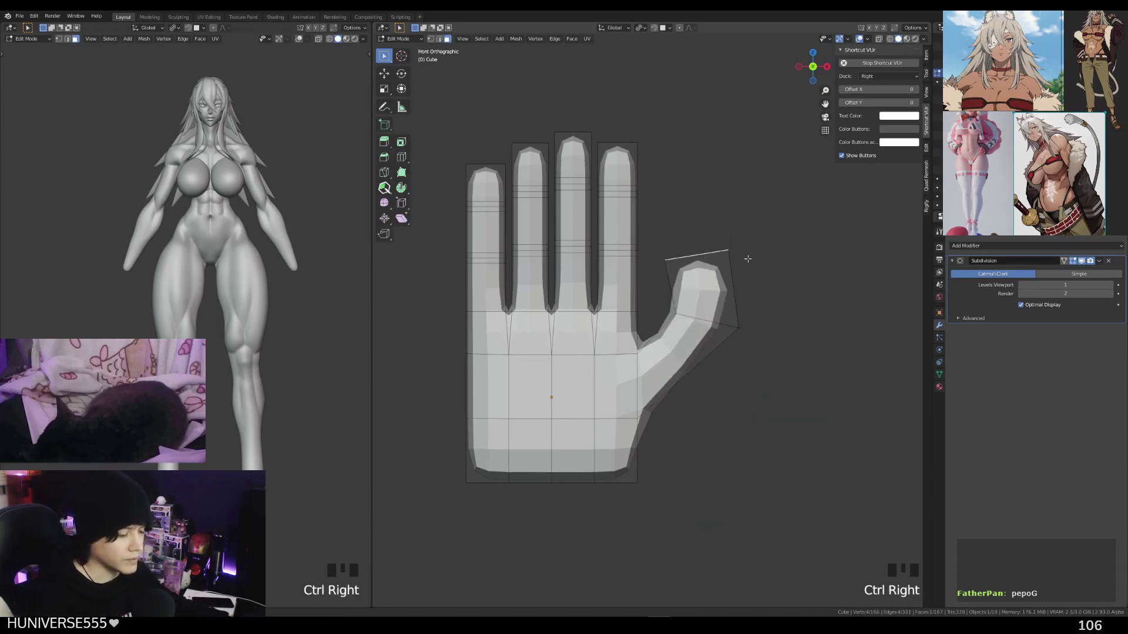
shift+middle_drag(743, 246, 703, 321)
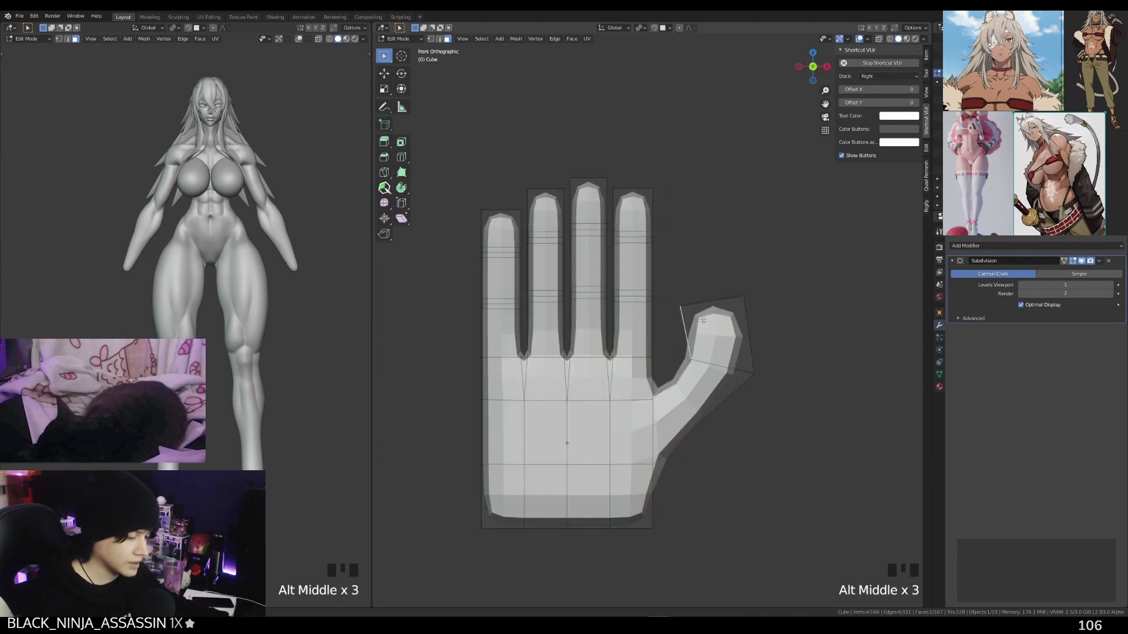
key(g)
click(730, 323)
Move the edge loop at the thumb's joint about 0.21 m toward the palm and 0.27 m down
key(2)
click(754, 374)
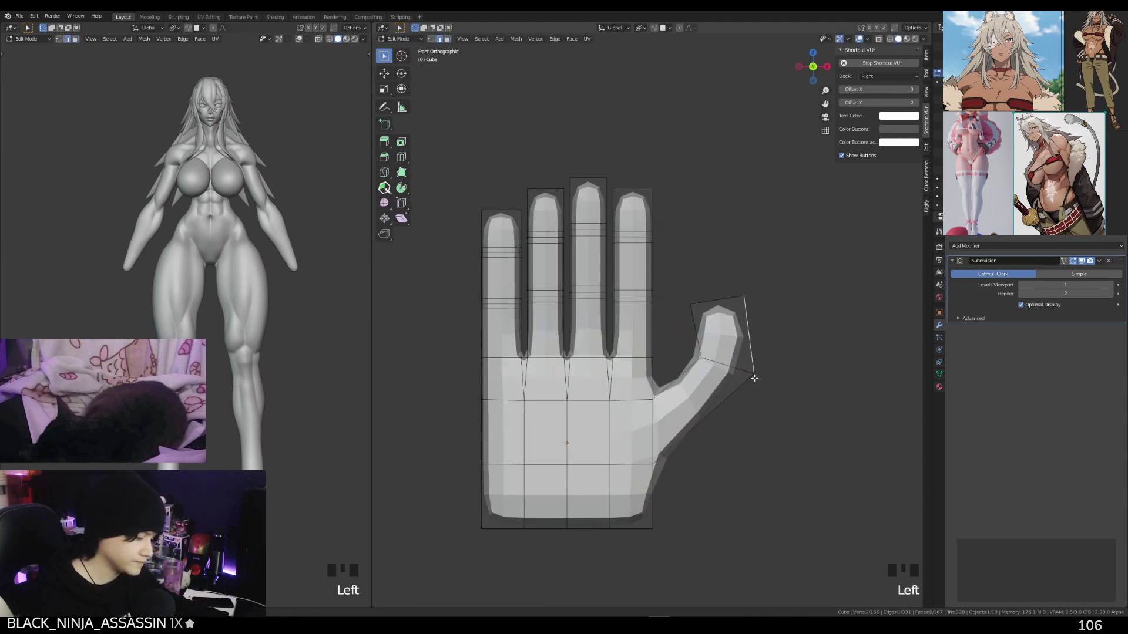
double_click(733, 367)
key(g)
click(748, 400)
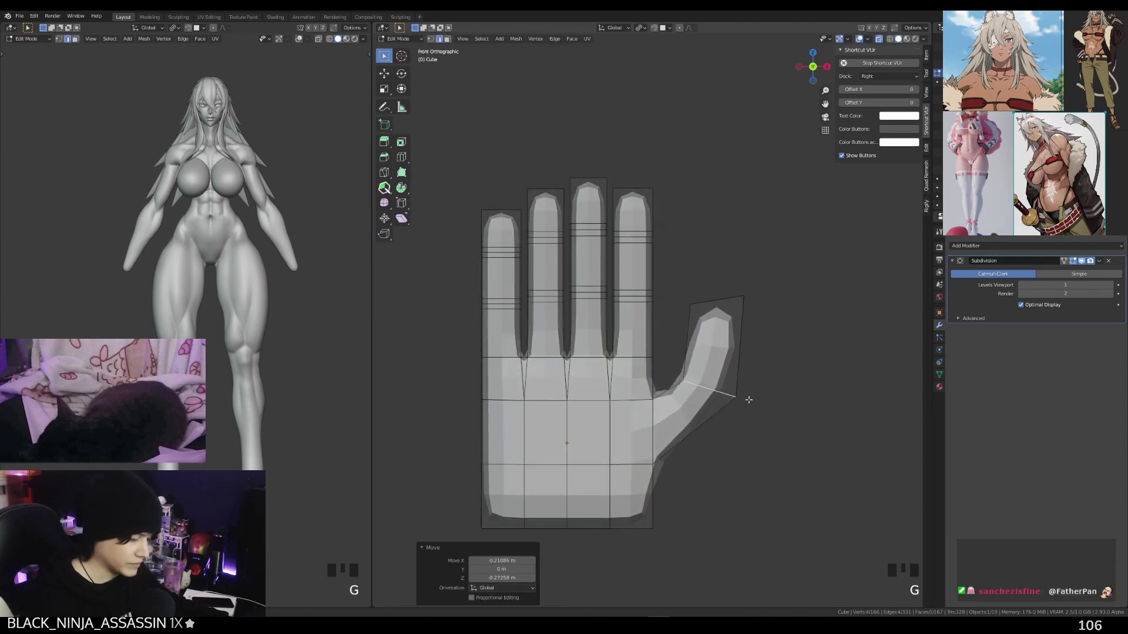
Lower the thumb tip's inner corner vertices about 0.14 m and move its outer corner vertices about 0.15 m inward
key(1)
click(689, 306)
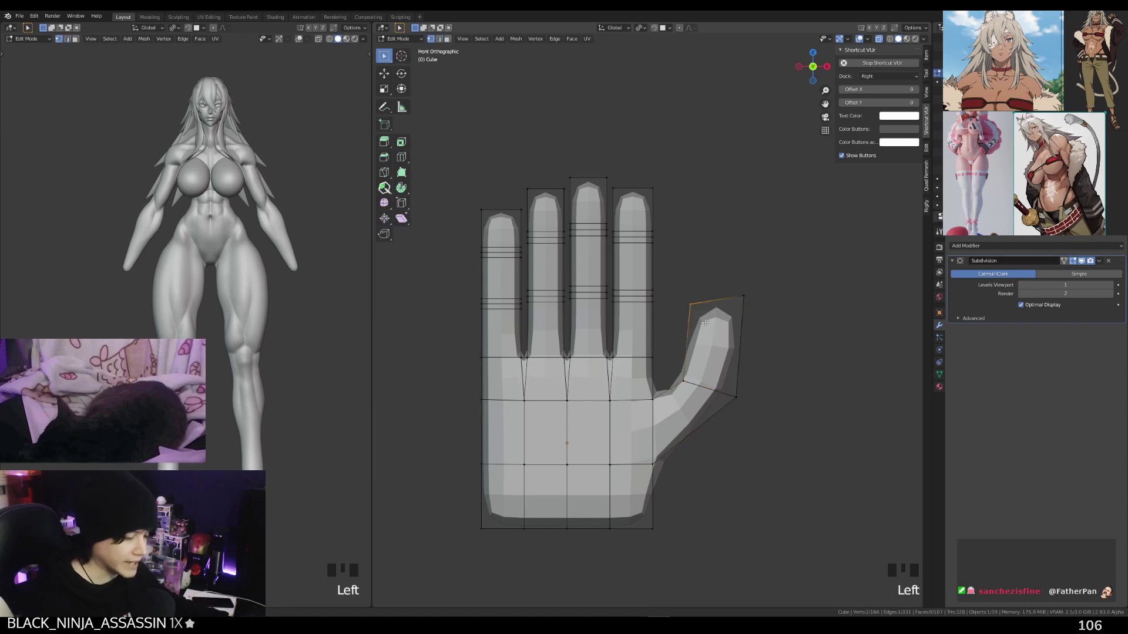
key(g)
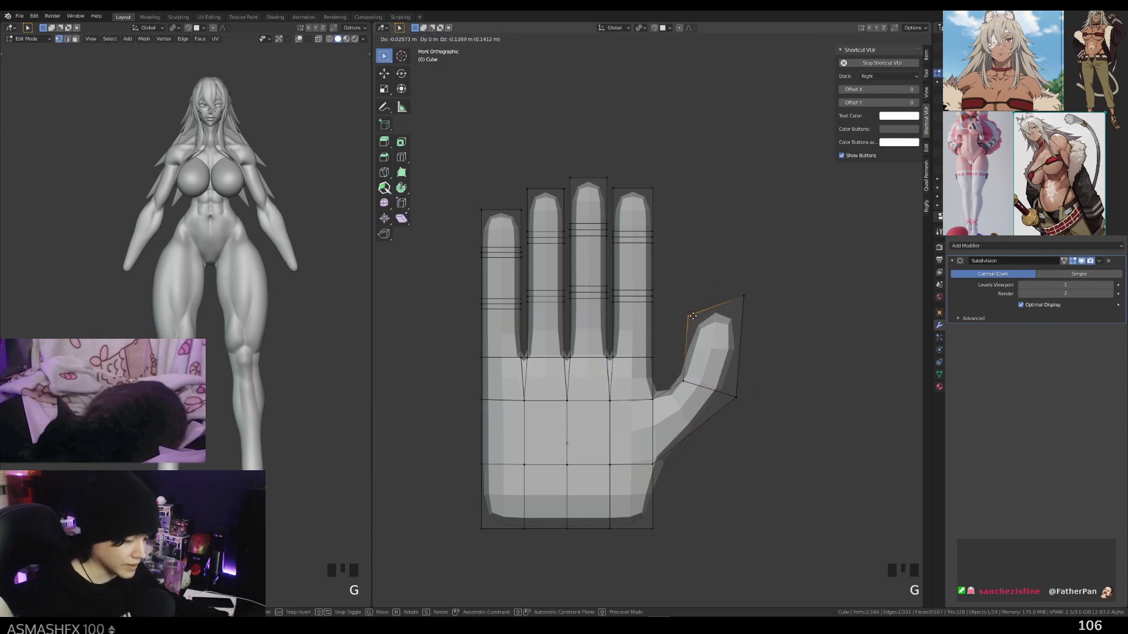
click(694, 316)
drag(731, 265, 774, 320)
key(g)
click(763, 323)
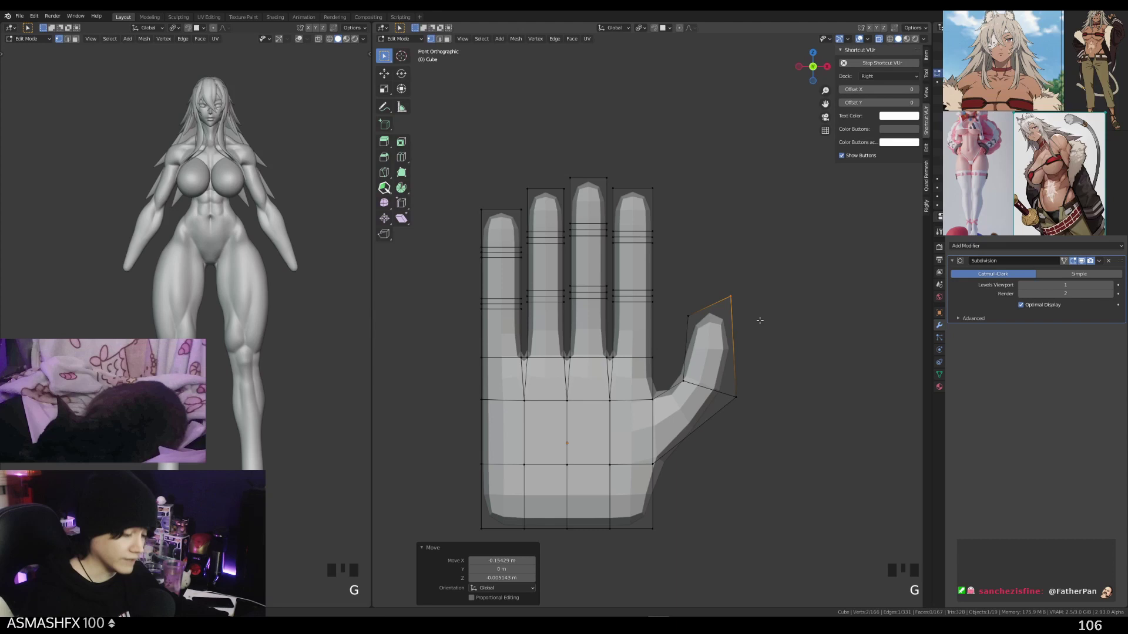
Move the vertices at the thumb's lower base about 0.12 m outward from the palm
shift+middle_drag(759, 320, 689, 384)
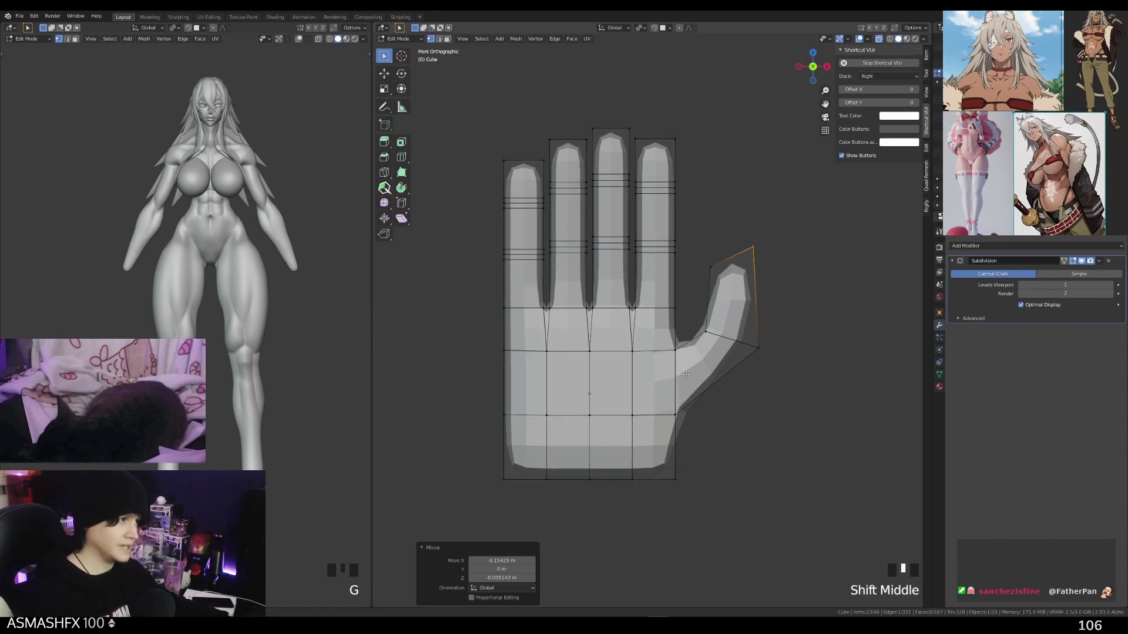
key(alt+z)
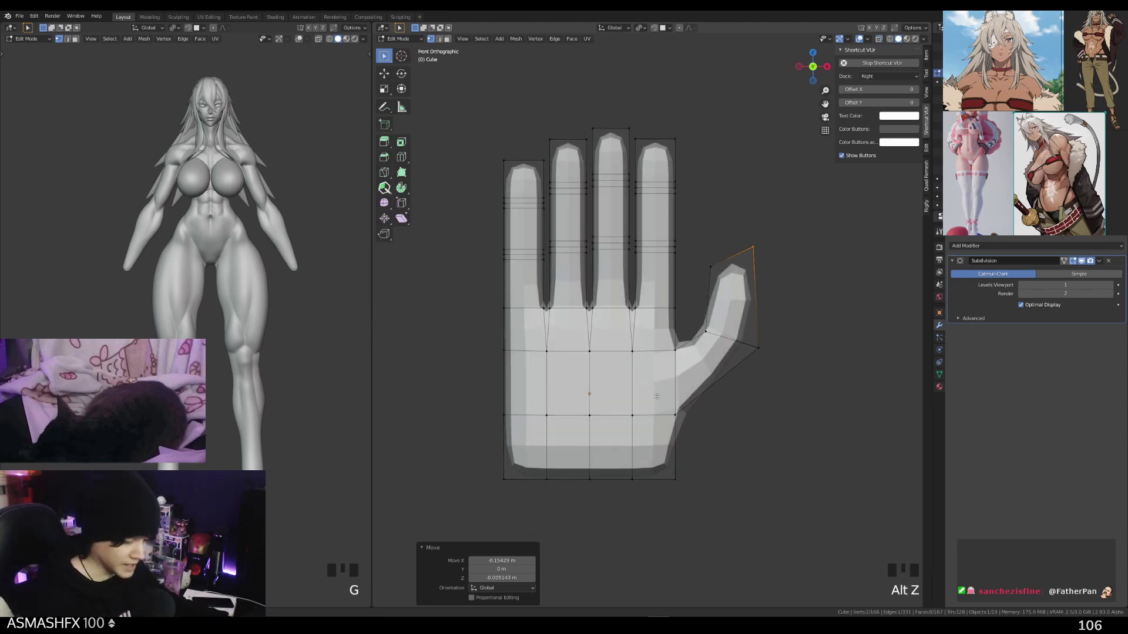
key(alt+z)
click(677, 415)
key(g)
click(732, 439)
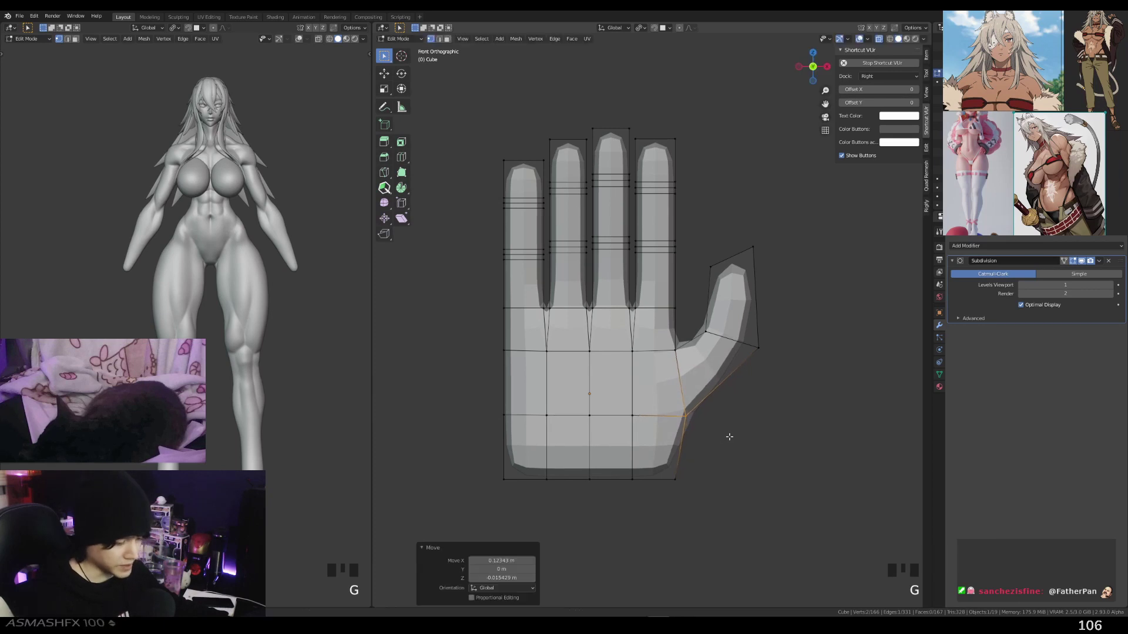
Narrow the wrist by scaling the bottom row of palm vertices to about 0.78 along X
shift+middle_drag(727, 433, 757, 381)
drag(462, 448, 735, 504)
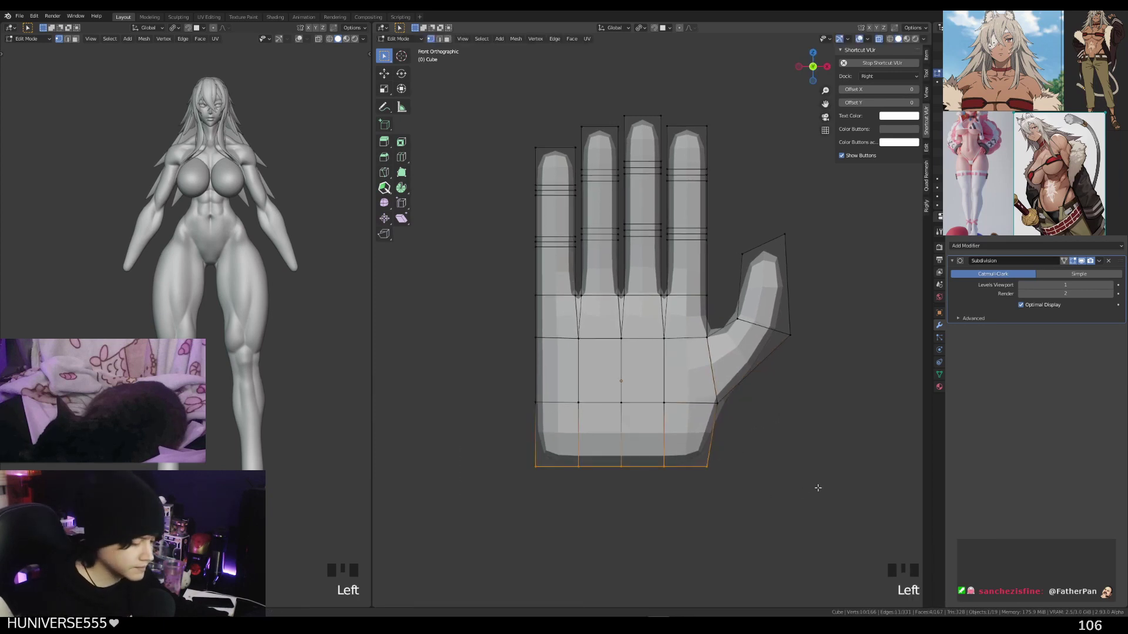
key(s)
click(780, 458)
Bevel the edge loop at the thumb's joint into a narrow band with one segment
alt+middle_drag(781, 458, 534, 403)
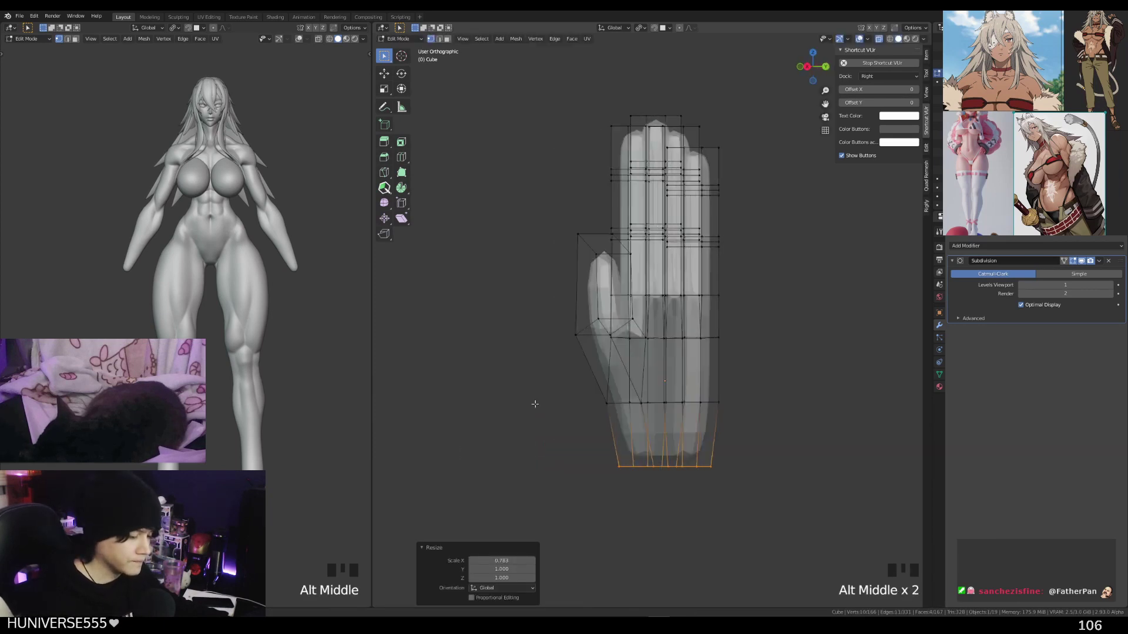
key(alt+z)
key(2)
double_click(530, 332)
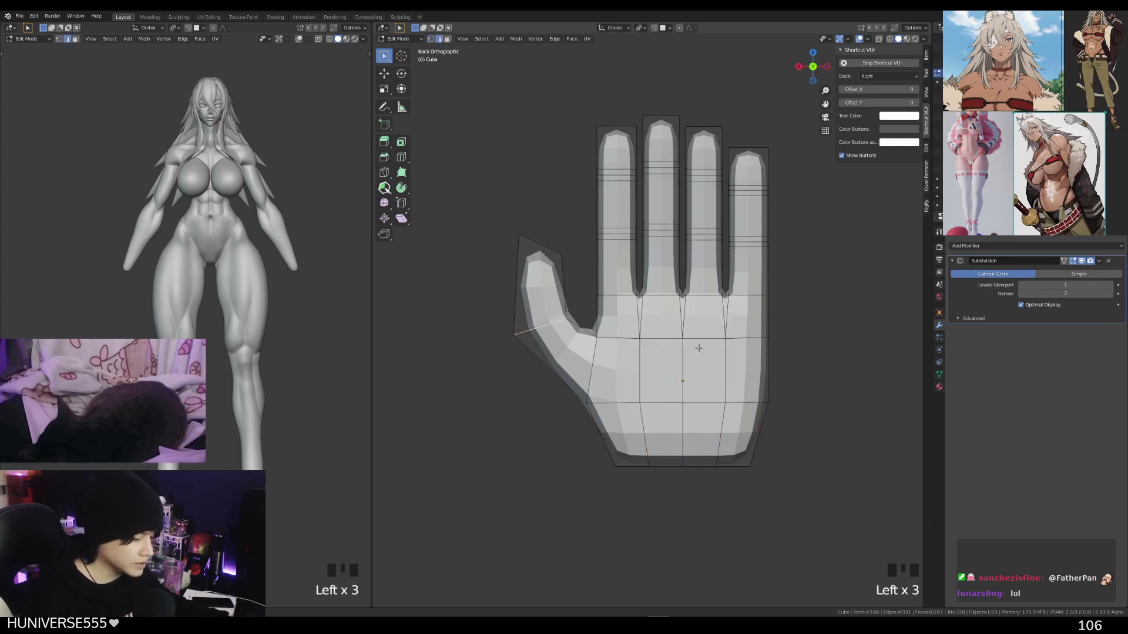
middle_drag(530, 333, 726, 254)
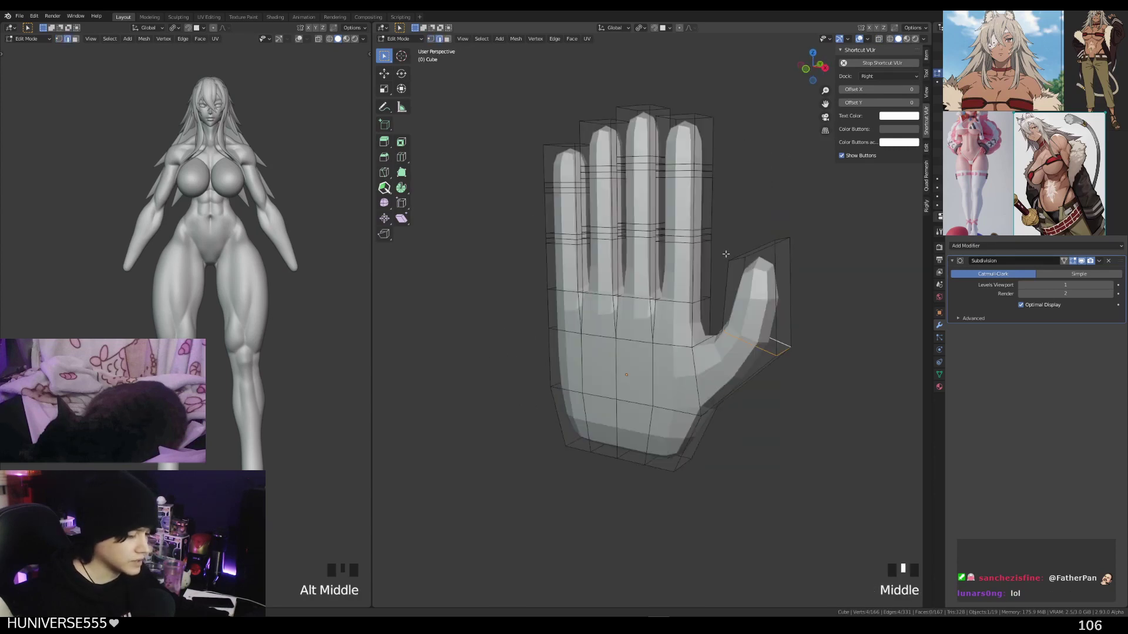
alt+middle_drag(844, 254, 801, 294)
key(ctrl+b)
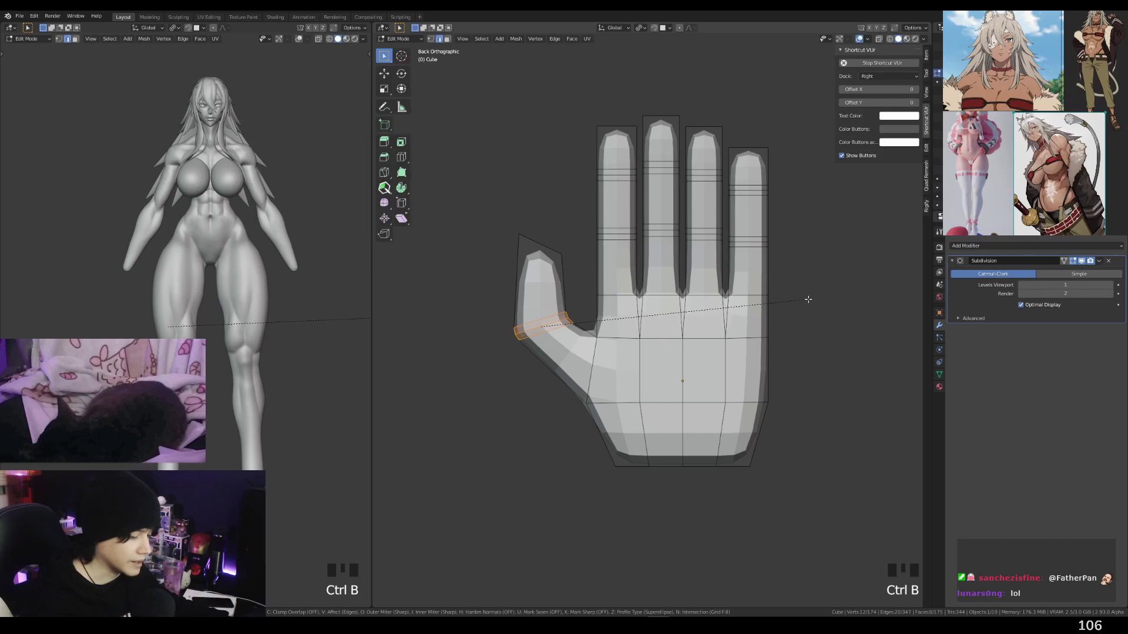
click(806, 301)
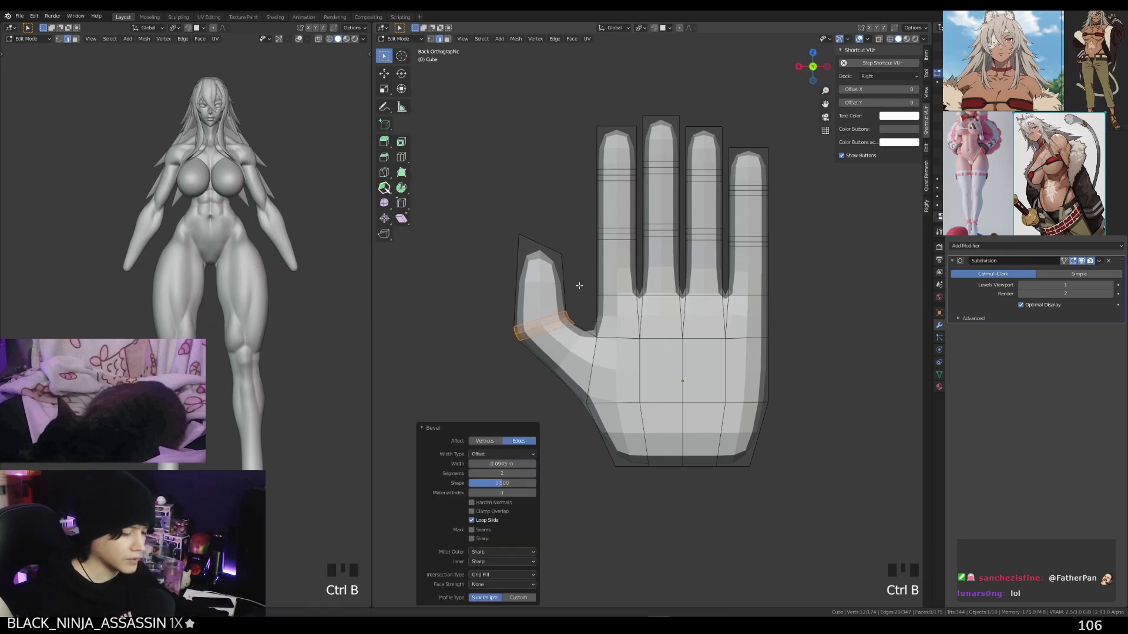
Move the beveled thumb joint about 0.17 m toward the palm and shift the thumb's tip edges slightly inward
key(g)
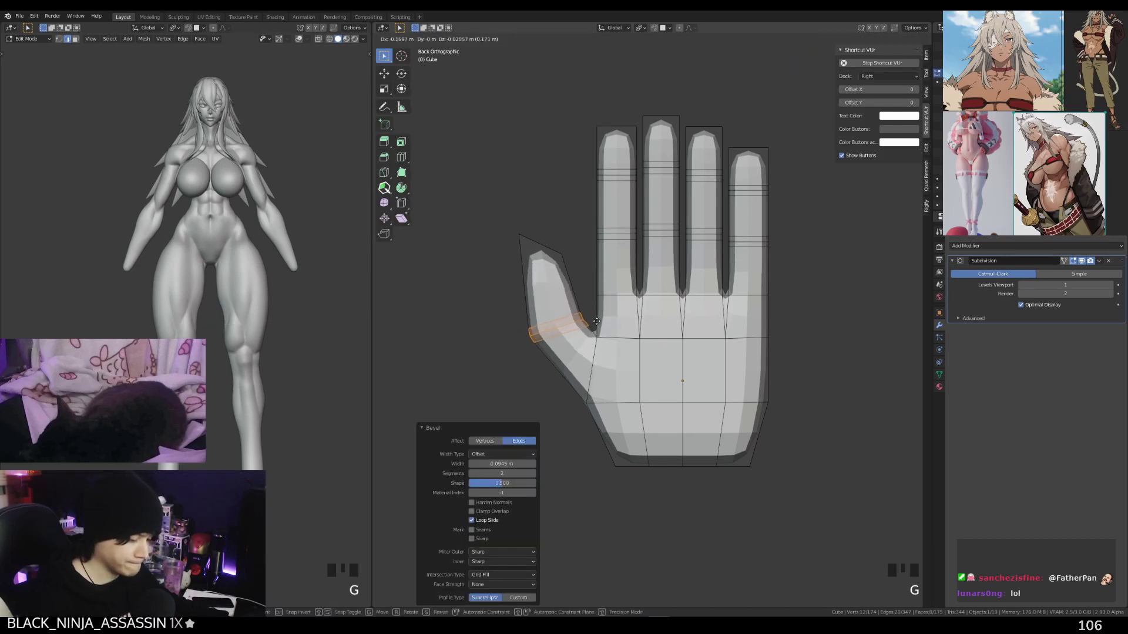
click(593, 319)
key(g)
click(548, 253)
drag(549, 253, 580, 277)
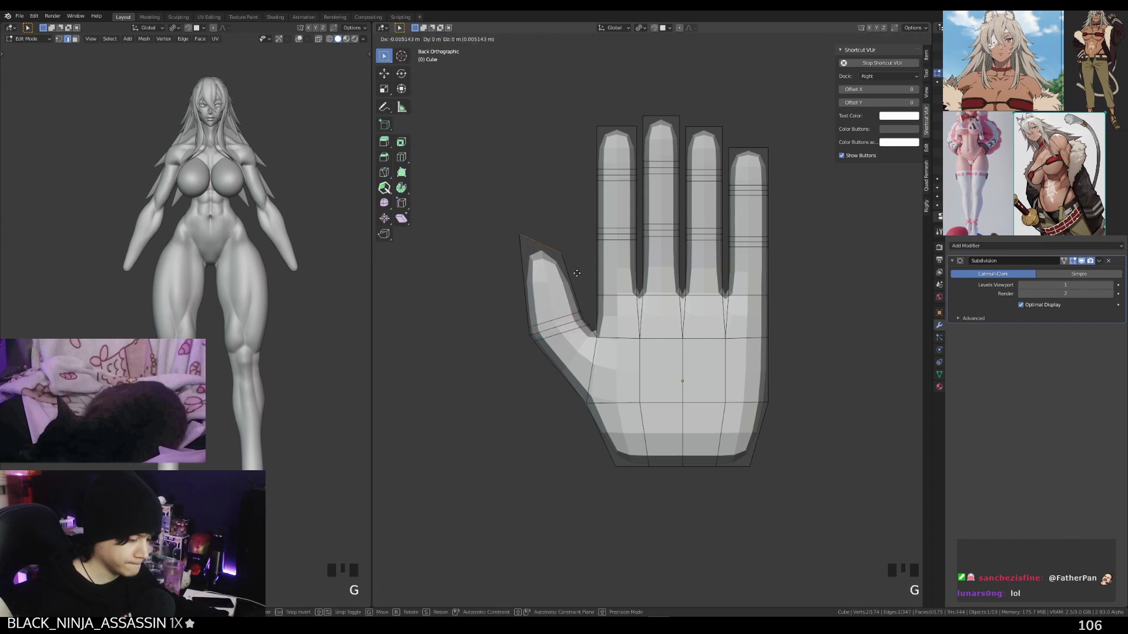
key(g)
Lasso-select the whole thumb including its base and rotate it out of the finger plane in top view
key(1)
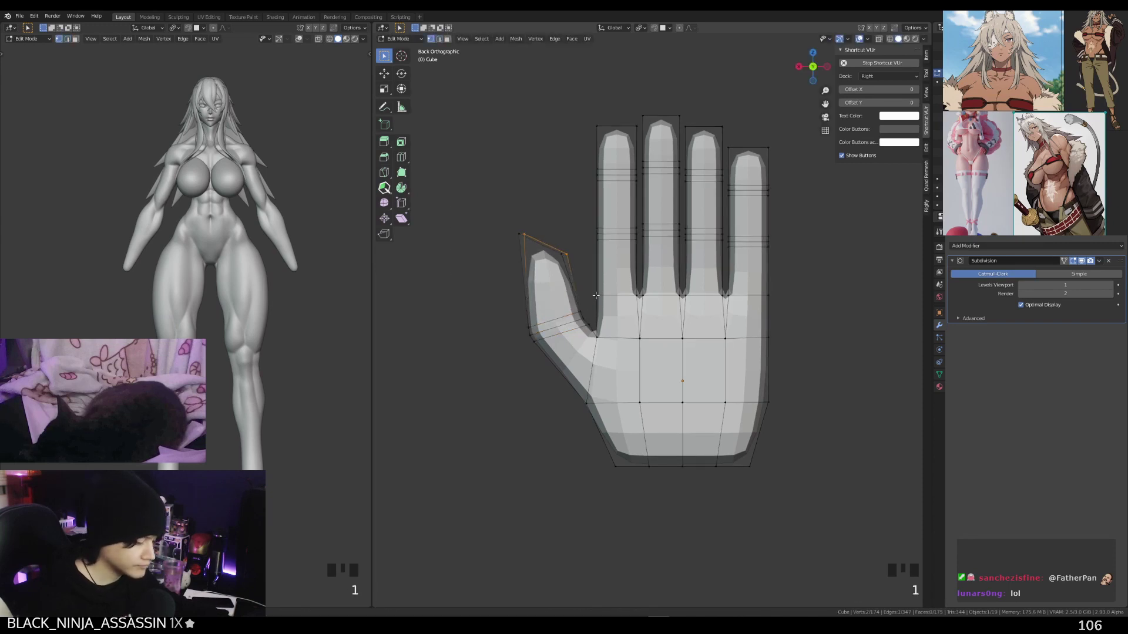
key(alt+z)
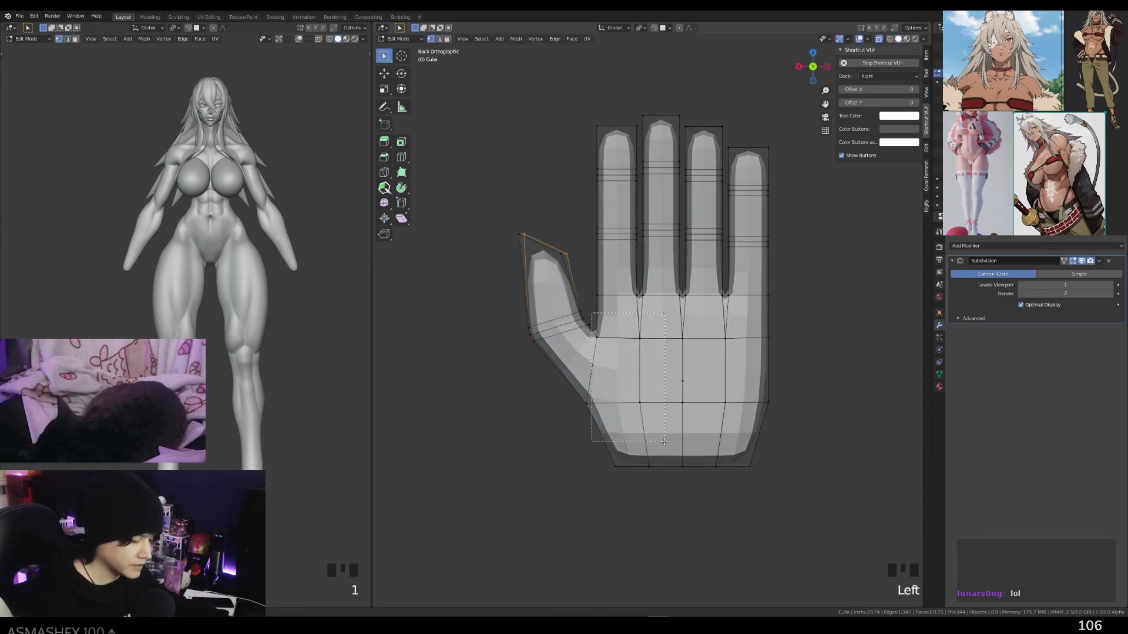
drag(664, 442, 665, 442)
click(384, 56)
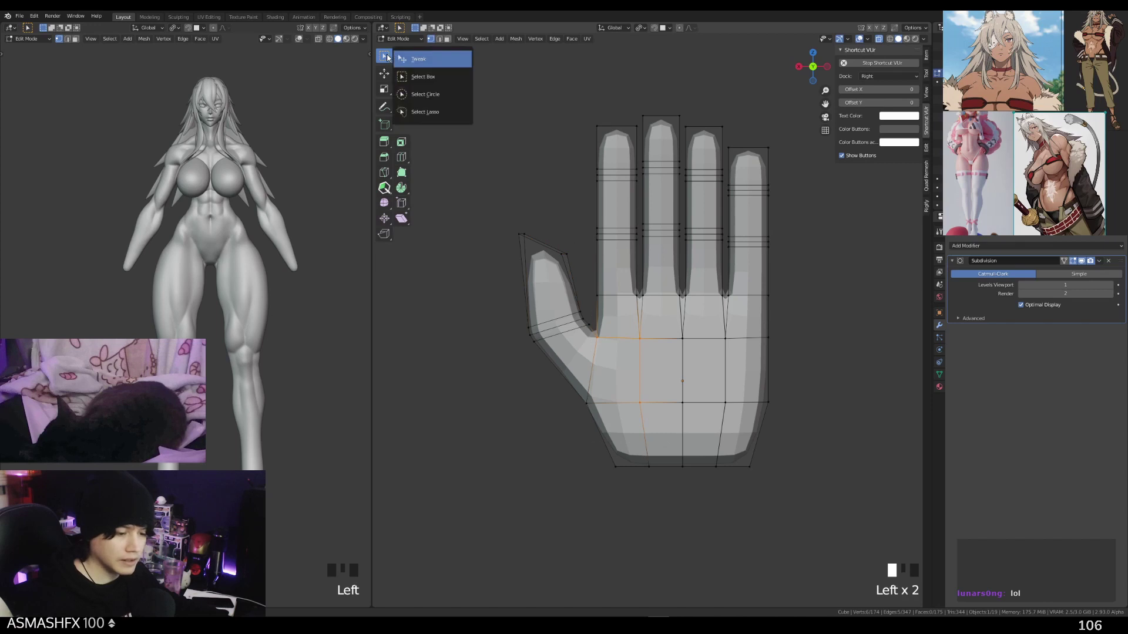
click(429, 112)
mouse_move(632, 365)
mouse_down()
mouse_move(672, 534)
mouse_move(453, 113)
mouse_move(598, 187)
mouse_up()
middle_drag(655, 211, 764, 282)
key(r)
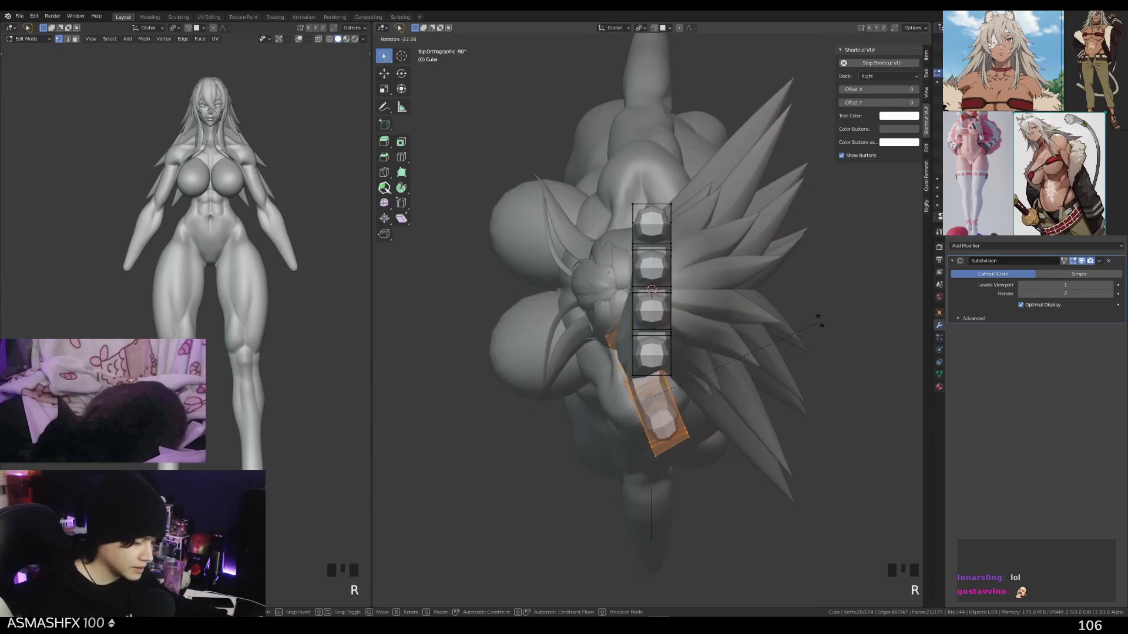
click(827, 301)
Reposition the angled thumb beside the palm, rotate it about 4° further and shift it about 0.06 m along Y
key(g)
click(837, 300)
key(r)
key(g)
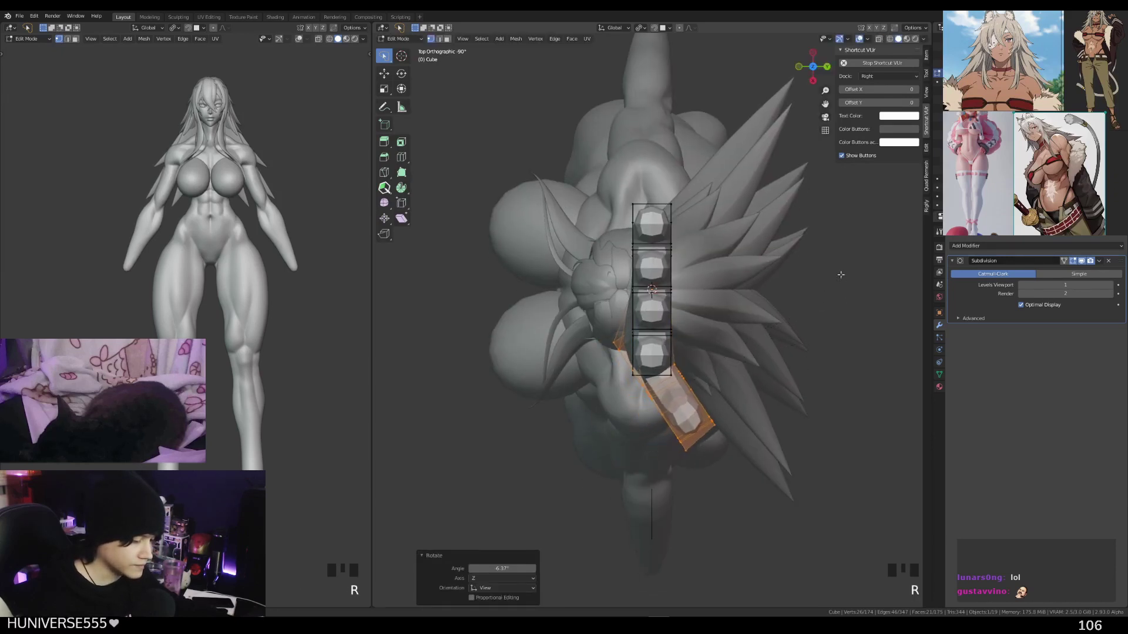
click(843, 281)
mouse_move(825, 279)
middle_down()
mouse_move(777, 235)
mouse_move(695, 212)
mouse_move(715, 206)
middle_up()
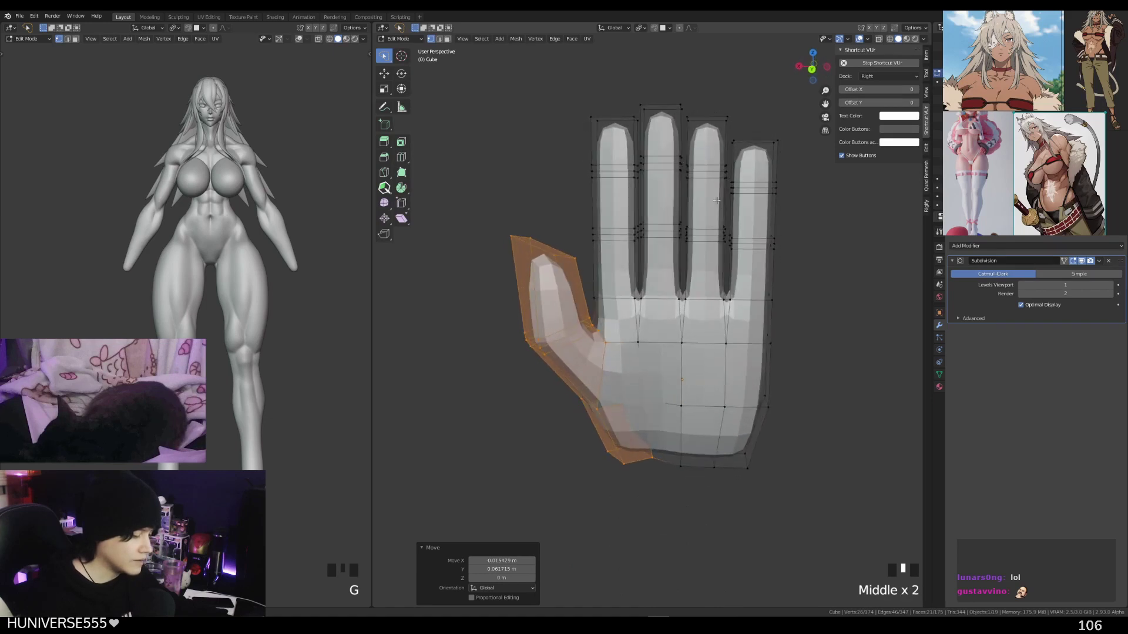
In Sculpt Mode, reshape the lower palm near the thumb base with the Grab brush at a radius of about 165 px
key(ctrl+Tab)
click(715, 257)
mouse_move(693, 276)
middle_down()
mouse_move(766, 304)
mouse_move(660, 355)
middle_up()
key(f)
drag(689, 363, 682, 338)
middle_drag(682, 338, 714, 258)
key(f)
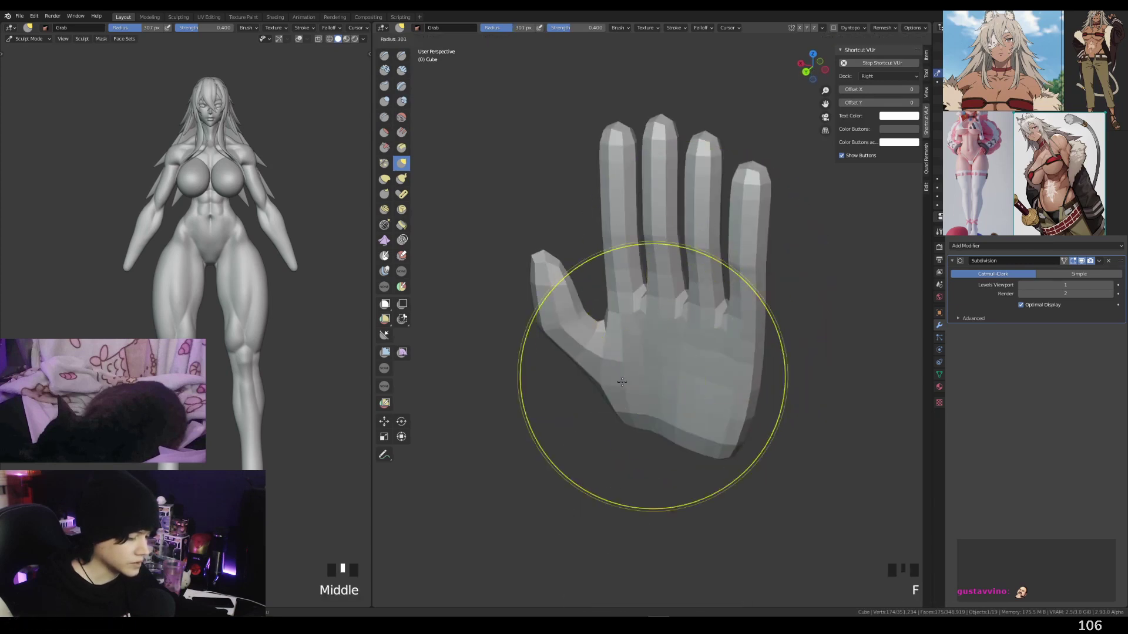
click(683, 376)
middle_drag(683, 376, 738, 390)
key(f)
click(780, 390)
drag(645, 393, 649, 395)
mouse_move(670, 382)
mouse_down()
mouse_move(718, 379)
mouse_move(654, 391)
mouse_up()
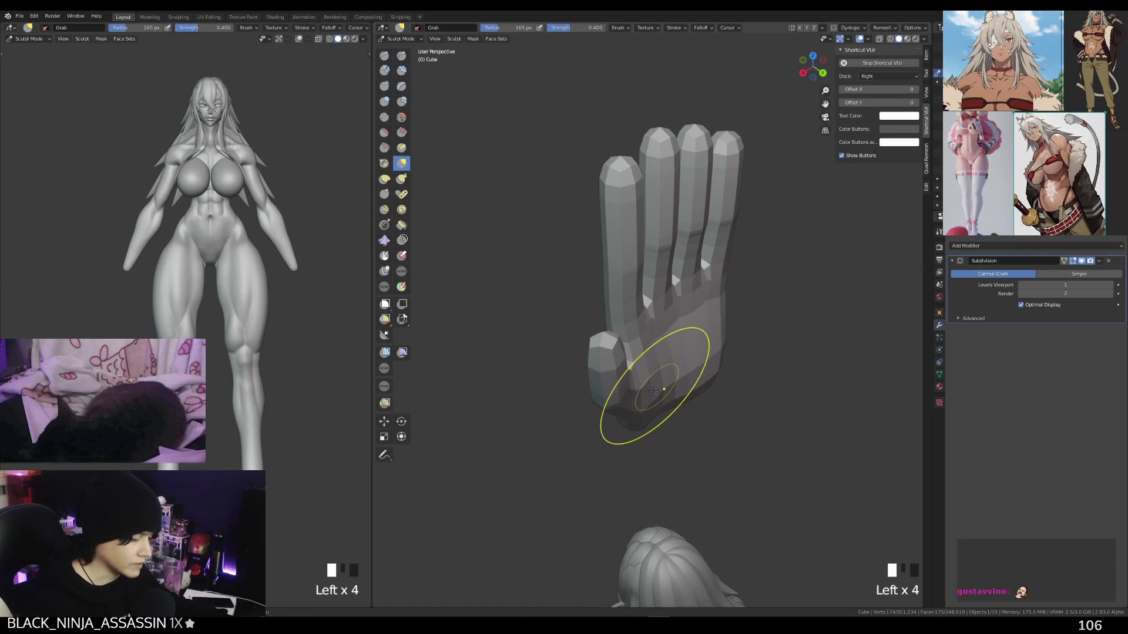
Enlarge the Grab brush and adjust the shape of the upper palm below the knuckles
middle_drag(697, 393, 675, 302)
key(f)
click(718, 303)
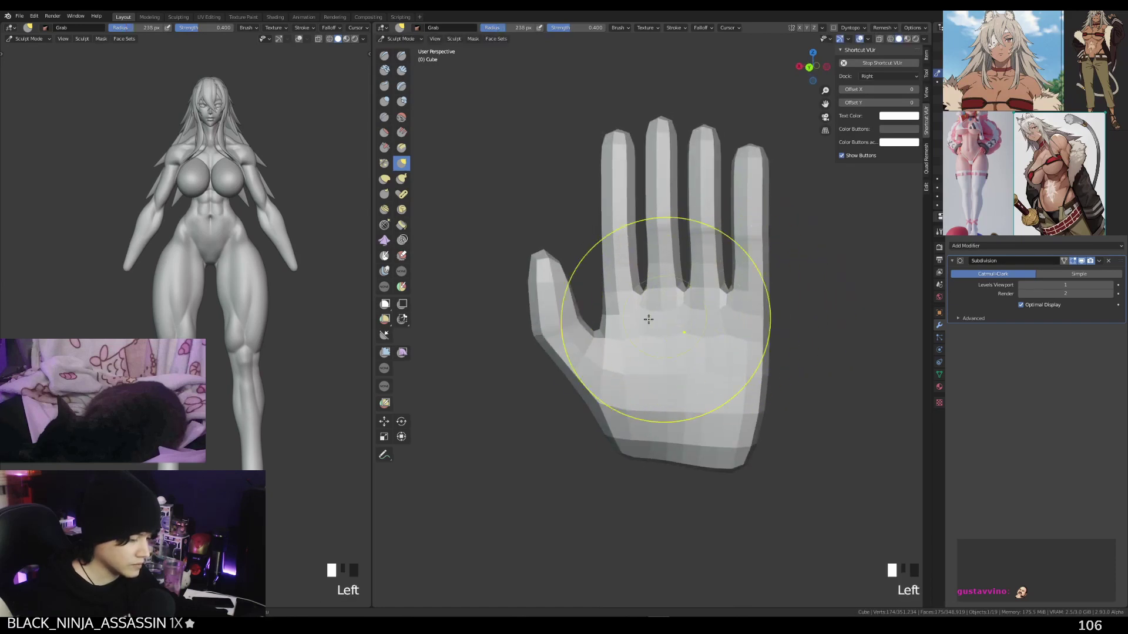
drag(647, 320, 657, 312)
click(714, 306)
click(728, 329)
Resize the Grab brush and make small shape adjustments to the fingers' lower segments and tips
mouse_move(729, 329)
middle_down()
mouse_move(780, 277)
mouse_move(758, 253)
middle_up()
key(f)
key(f)
click(841, 250)
mouse_move(650, 231)
mouse_down()
mouse_move(666, 231)
mouse_move(649, 231)
mouse_up()
key(f)
click(687, 161)
click(652, 151)
Grab the thumb area slightly toward the palm and pull the wrist's two lower corners into shape with a large brush
middle_drag(541, 265, 676, 276)
key(f)
click(607, 352)
drag(582, 320, 591, 315)
mouse_move(590, 315)
middle_down()
mouse_move(749, 344)
mouse_move(763, 296)
middle_up()
drag(679, 418, 666, 402)
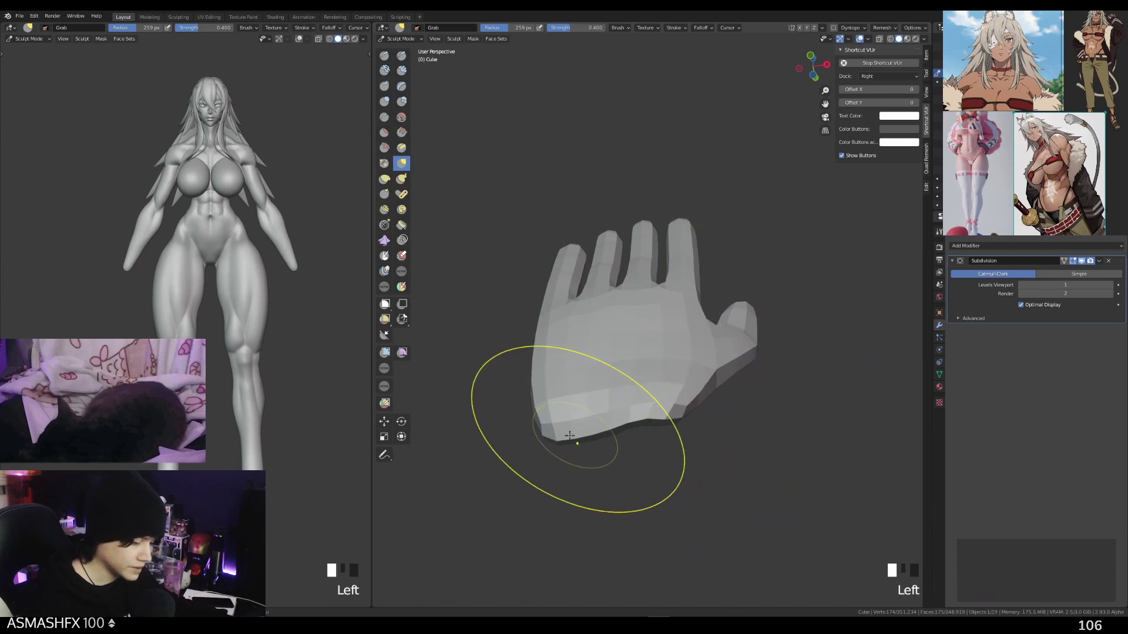
drag(581, 444, 590, 433)
Return to Edit Mode and delete the row of faces closing the hand's wrist end
key(Tab)
middle_drag(626, 436, 624, 388)
middle_drag(624, 388, 652, 411)
key(1)
click(642, 420)
key(3)
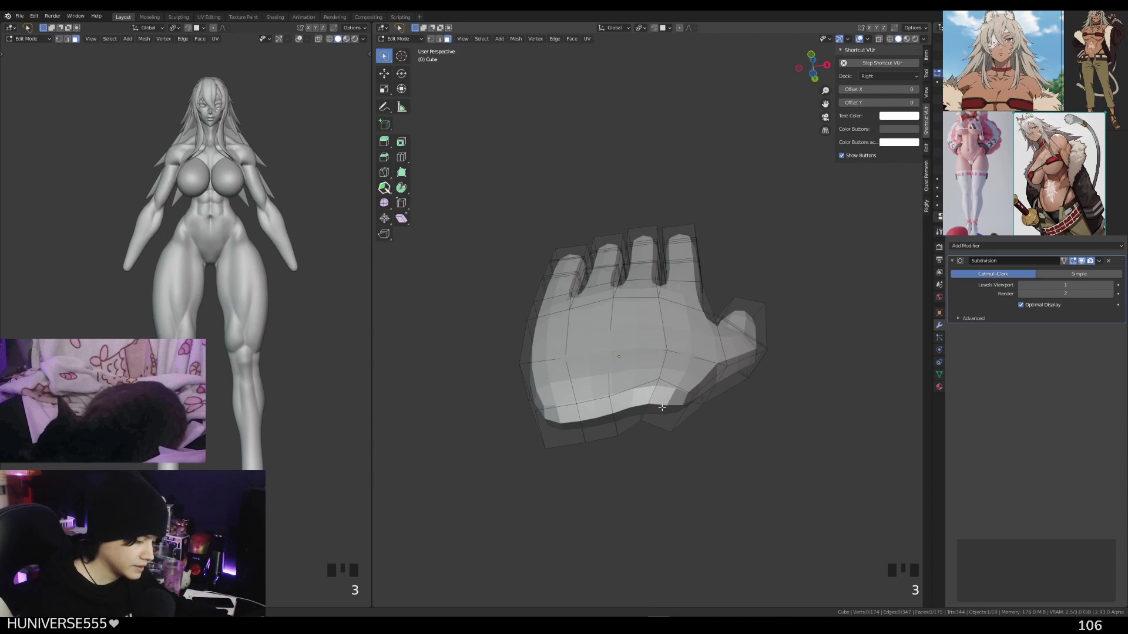
click(668, 406)
ctrl+shift+click(578, 425)
key(x)
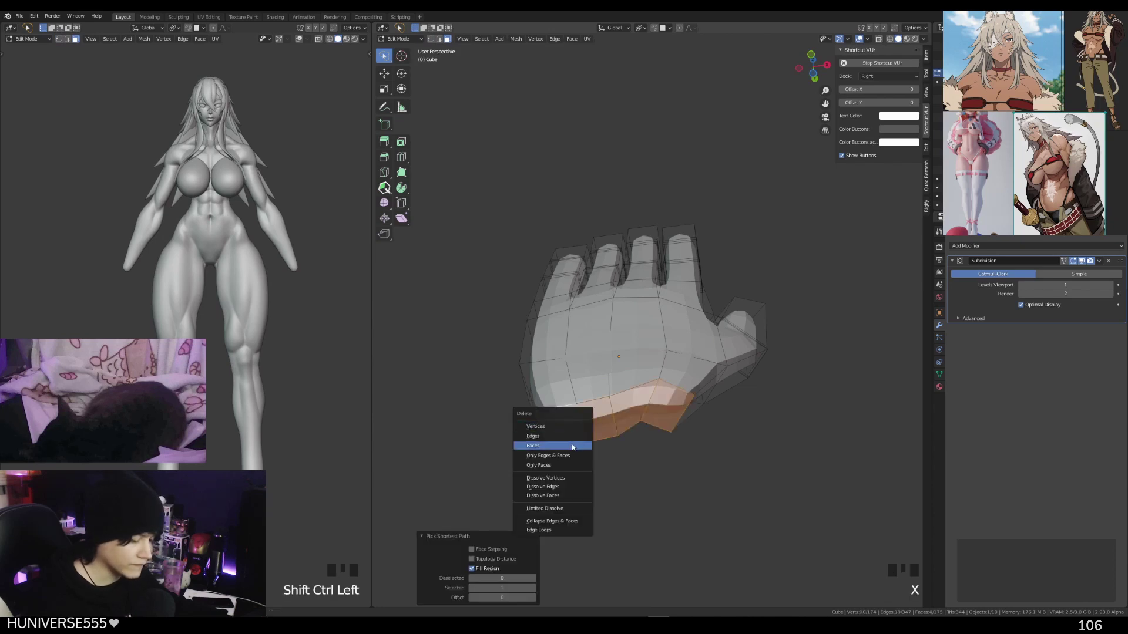
click(573, 447)
Search the add-on preferences for "loop" to check whether LoopTools is enabled, and close the preferences
alt+middle_drag(575, 418, 640, 433)
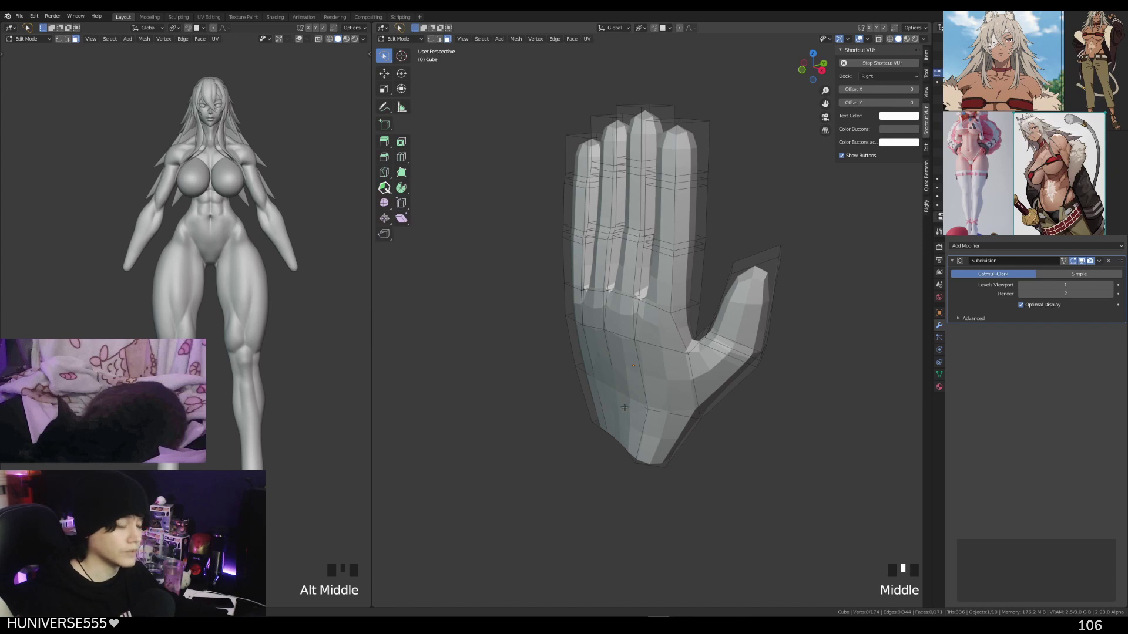
middle_drag(624, 407, 692, 409)
middle_drag(664, 362, 715, 421)
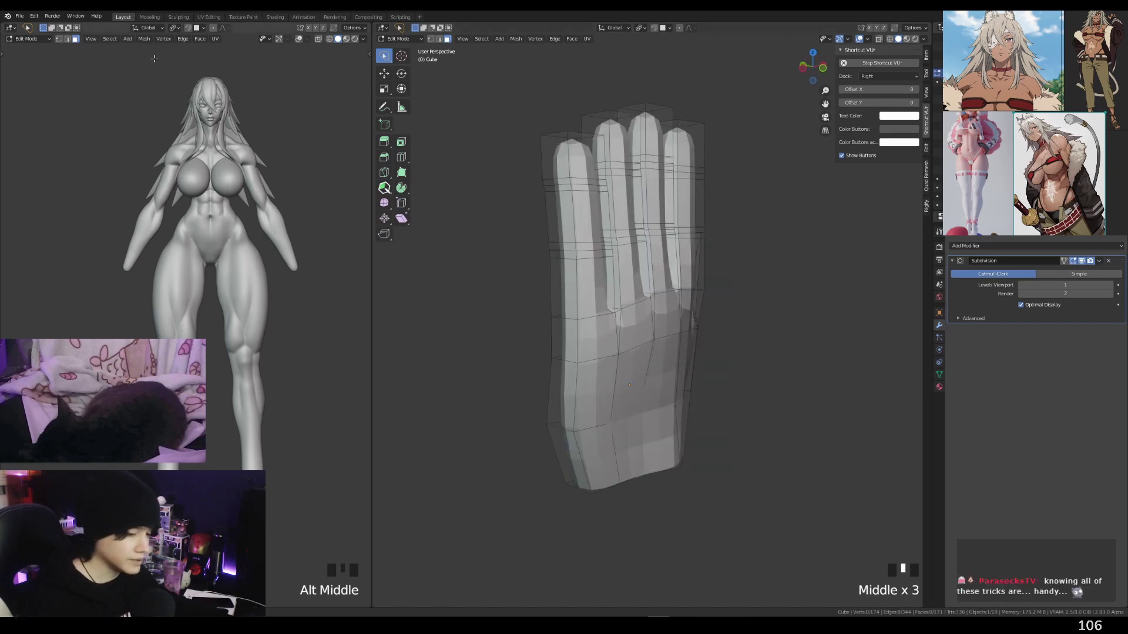
click(34, 16)
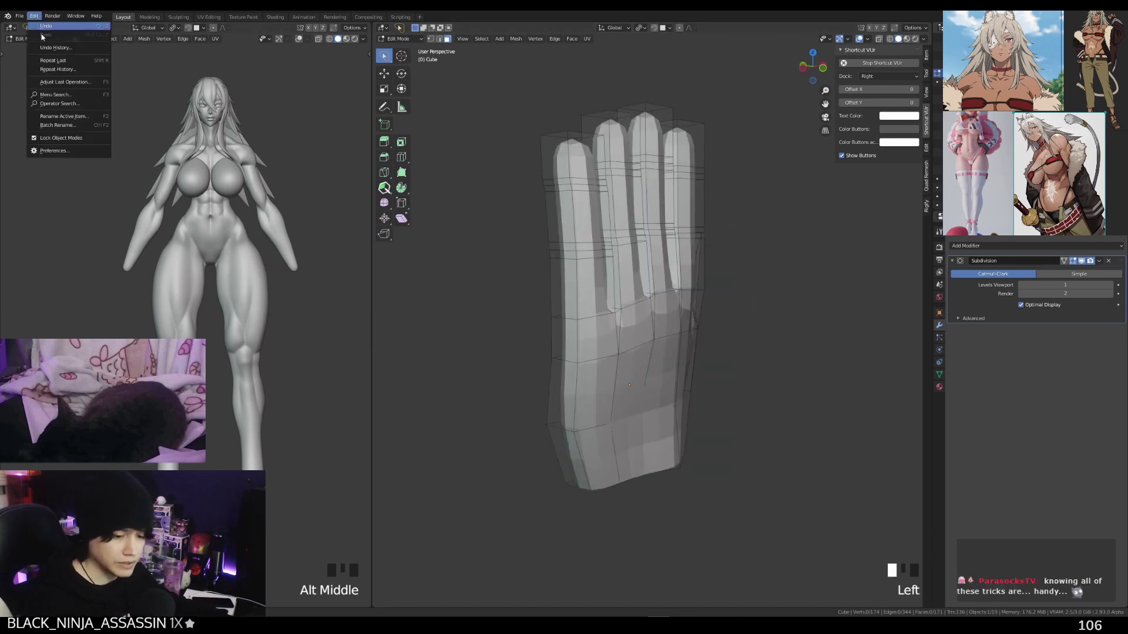
click(59, 152)
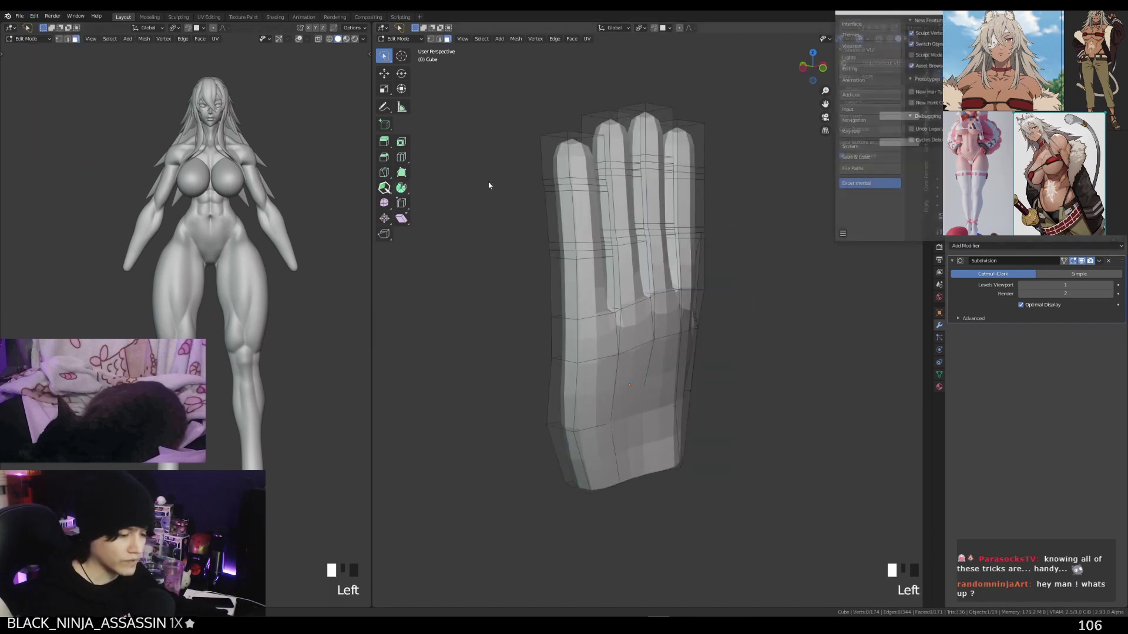
click(869, 94)
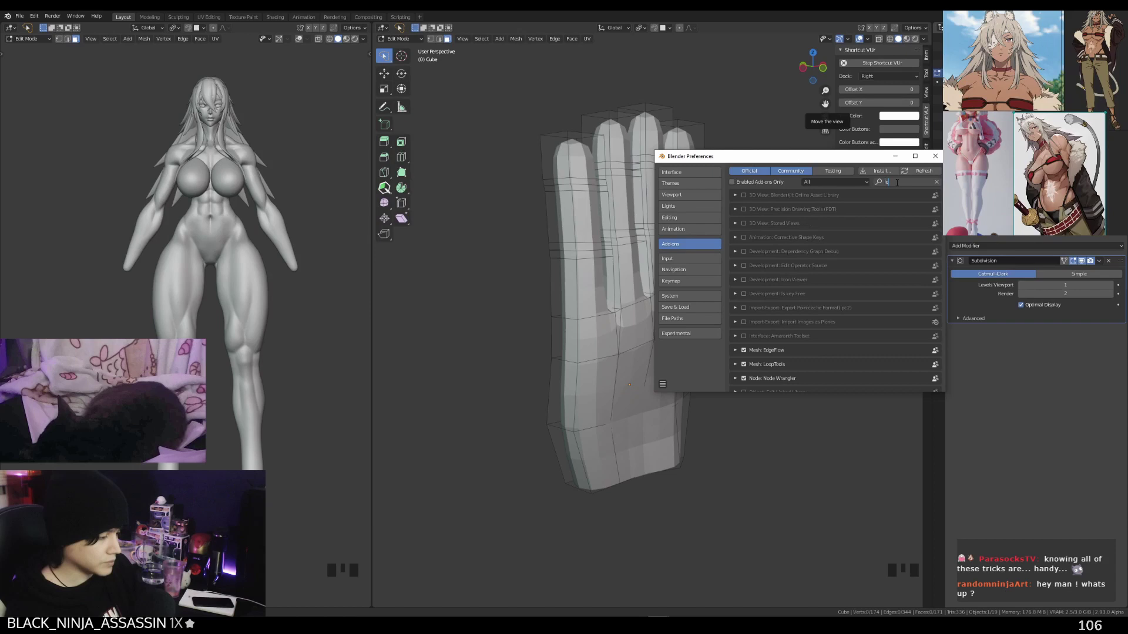
text(op)
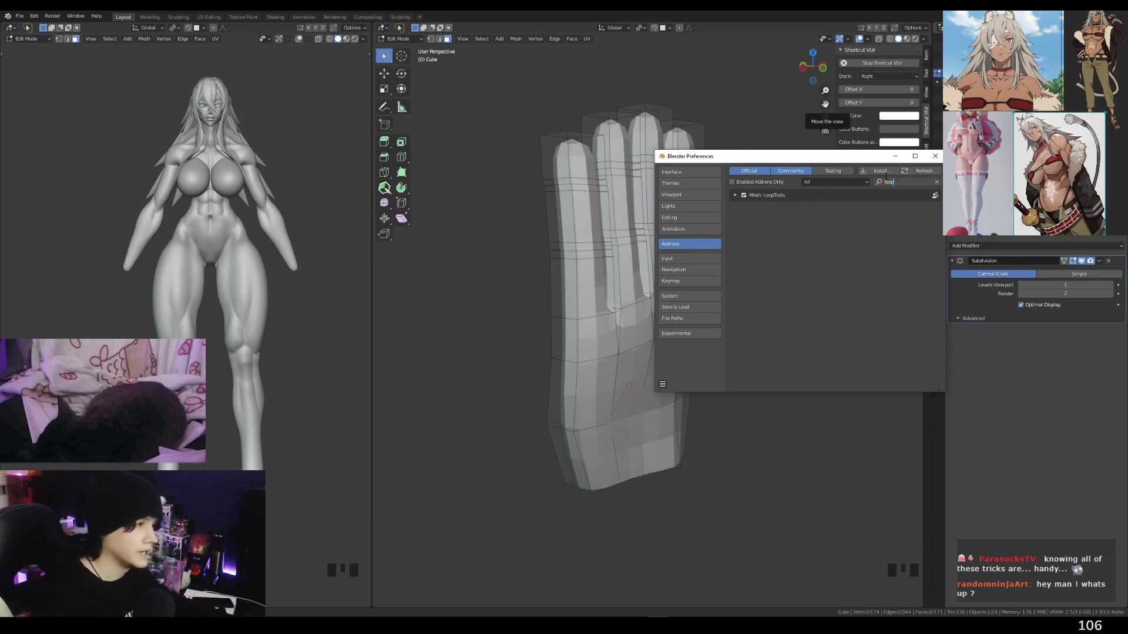
click(934, 156)
Select the open edge loop around the wrist and round it with the LoopTools Circle operation
middle_drag(623, 264, 643, 386)
key(2)
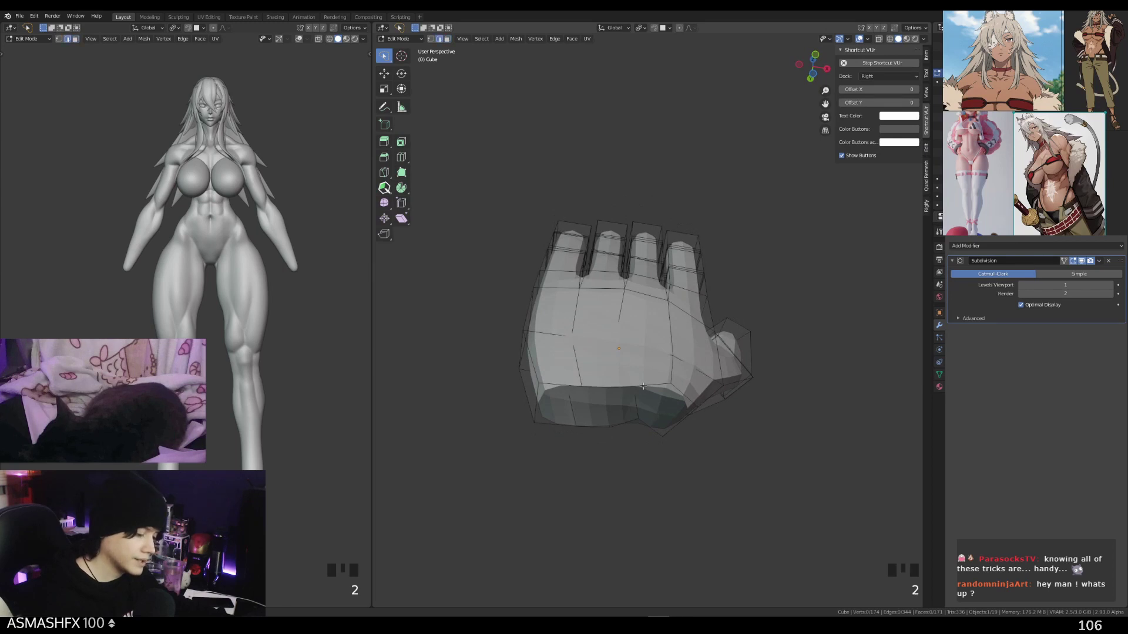
triple_click(643, 386)
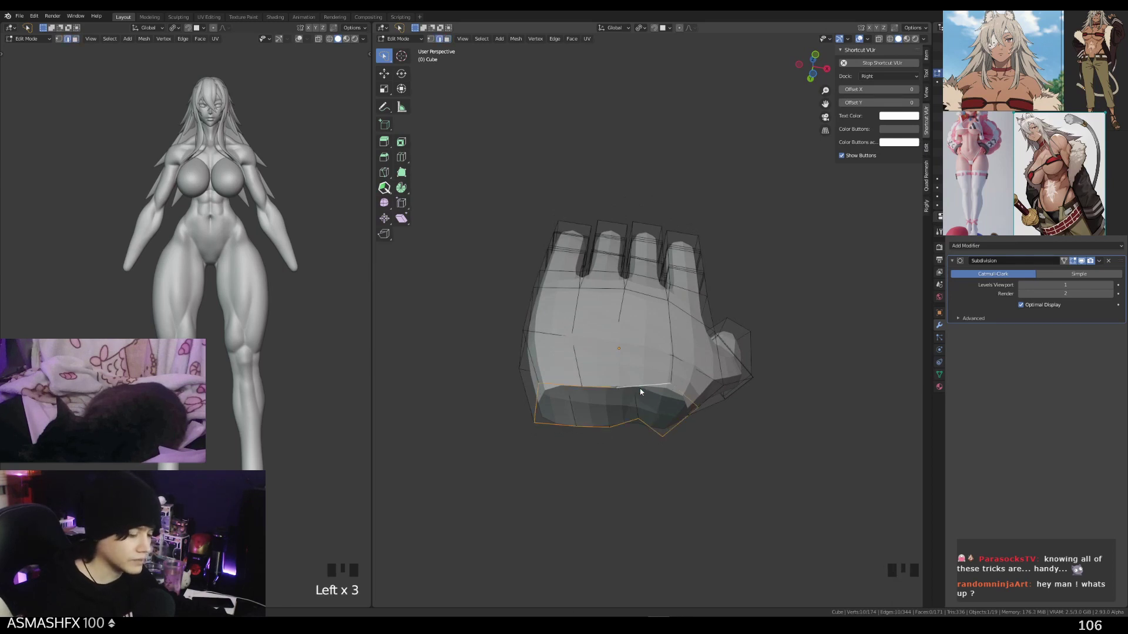
right_click(641, 392)
click(643, 324)
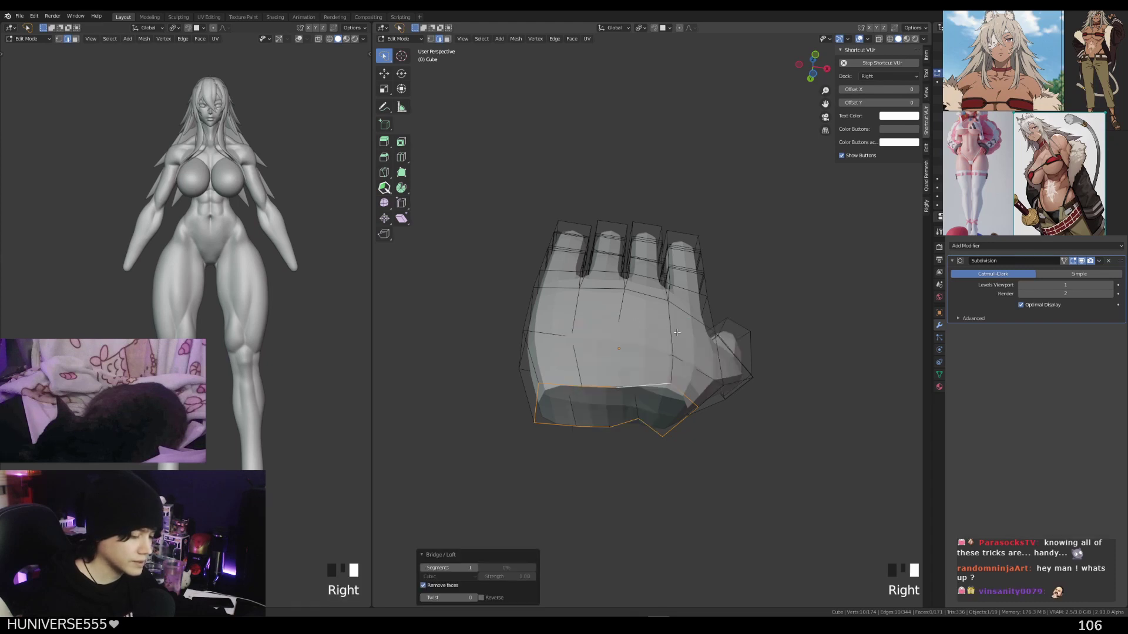
right_click(634, 382)
mouse_move(638, 325)
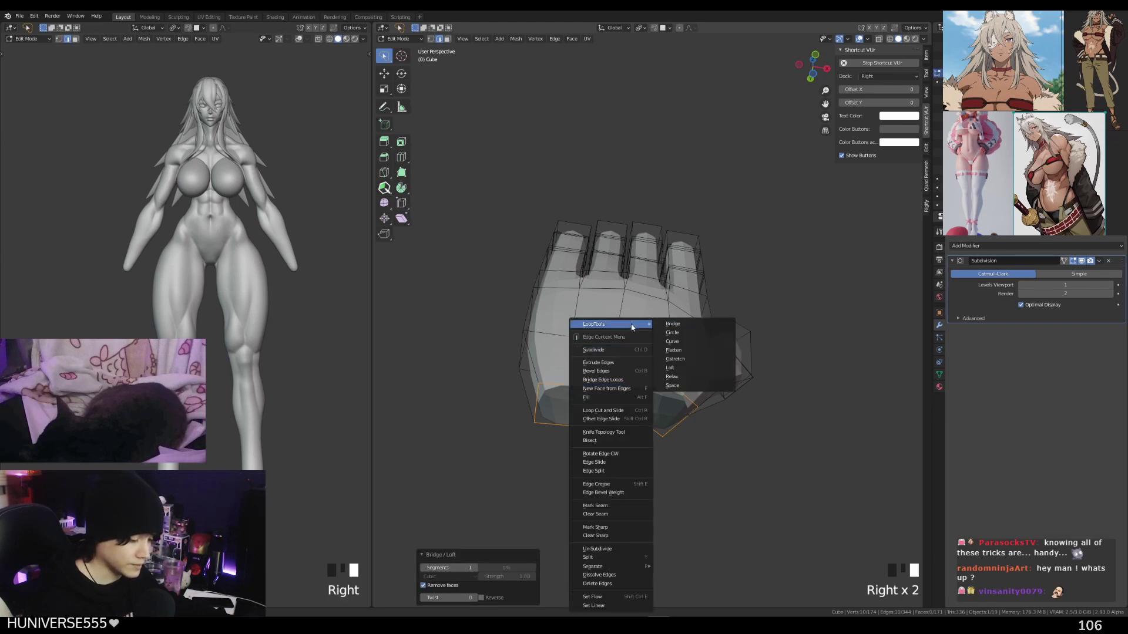
click(668, 333)
Scale the rounded wrist loop narrower along Y and wider along X to give it an oval cross-section
alt+middle_drag(677, 385, 818, 415)
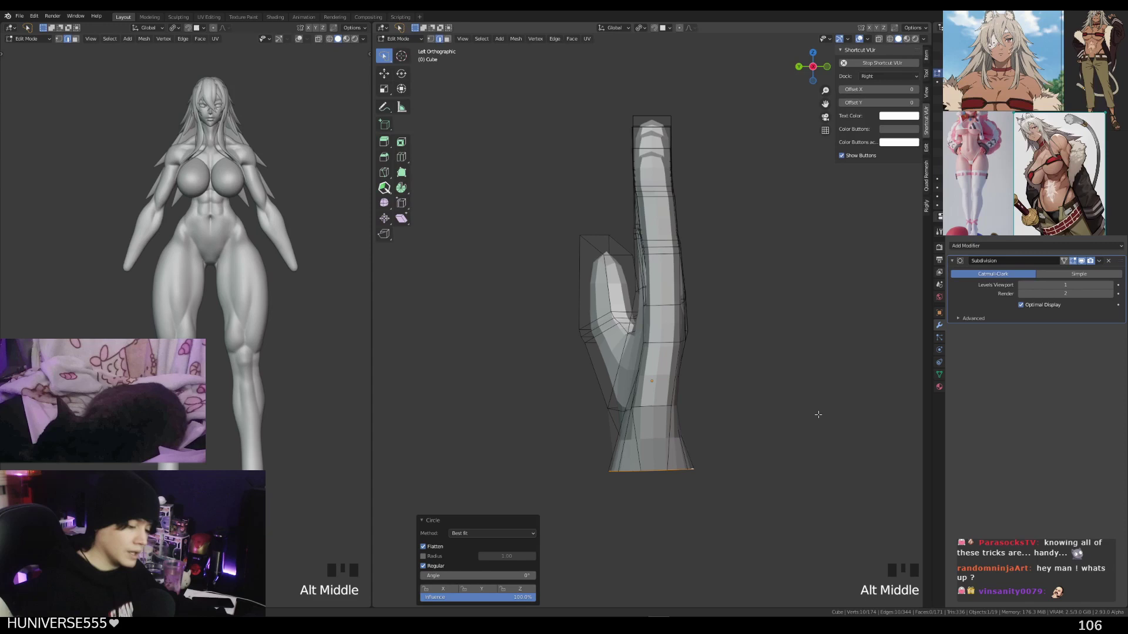
scroll(813, 410, down, 6)
alt+middle_drag(755, 398, 495, 350)
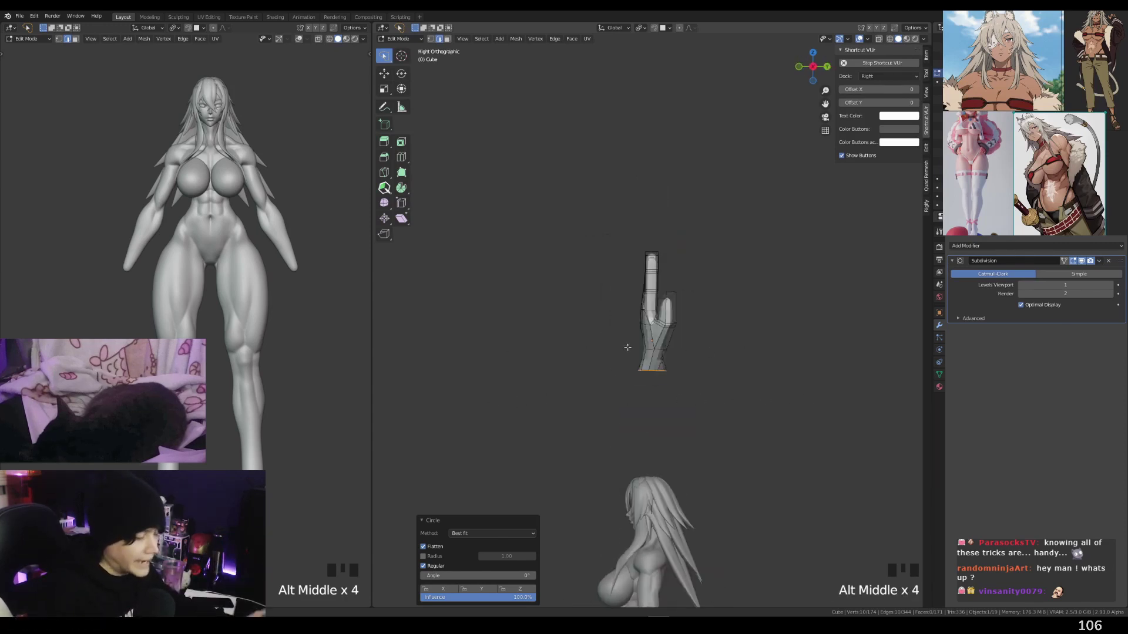
scroll(676, 389, up, 2)
mouse_move(608, 390)
alt+middle_down()
mouse_move(793, 388)
mouse_move(614, 385)
alt+middle_up()
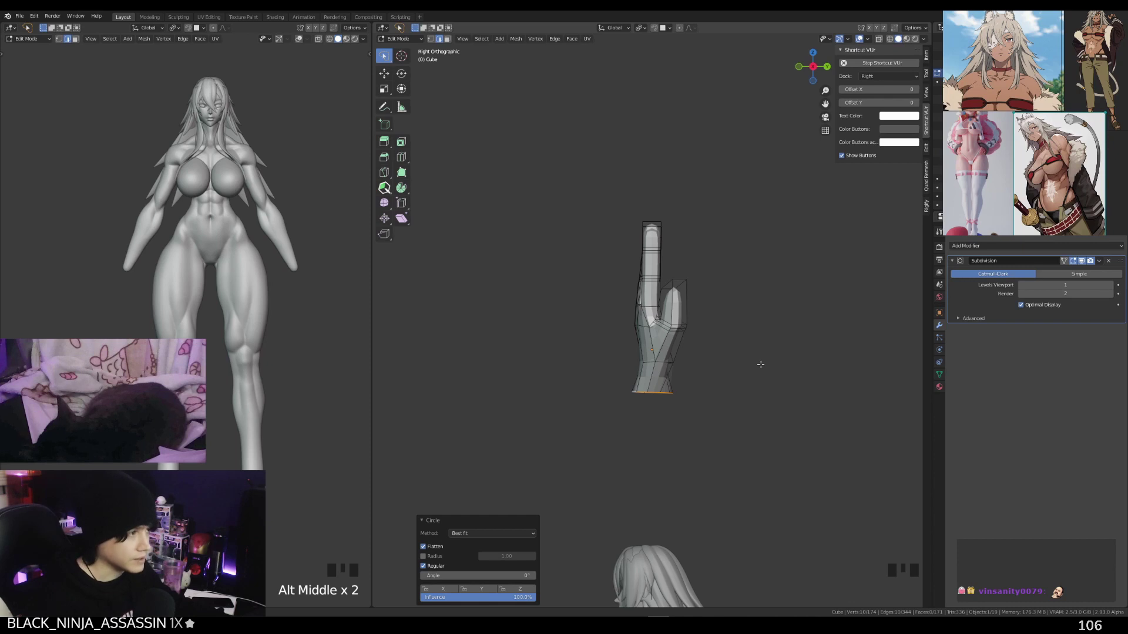
key(s)
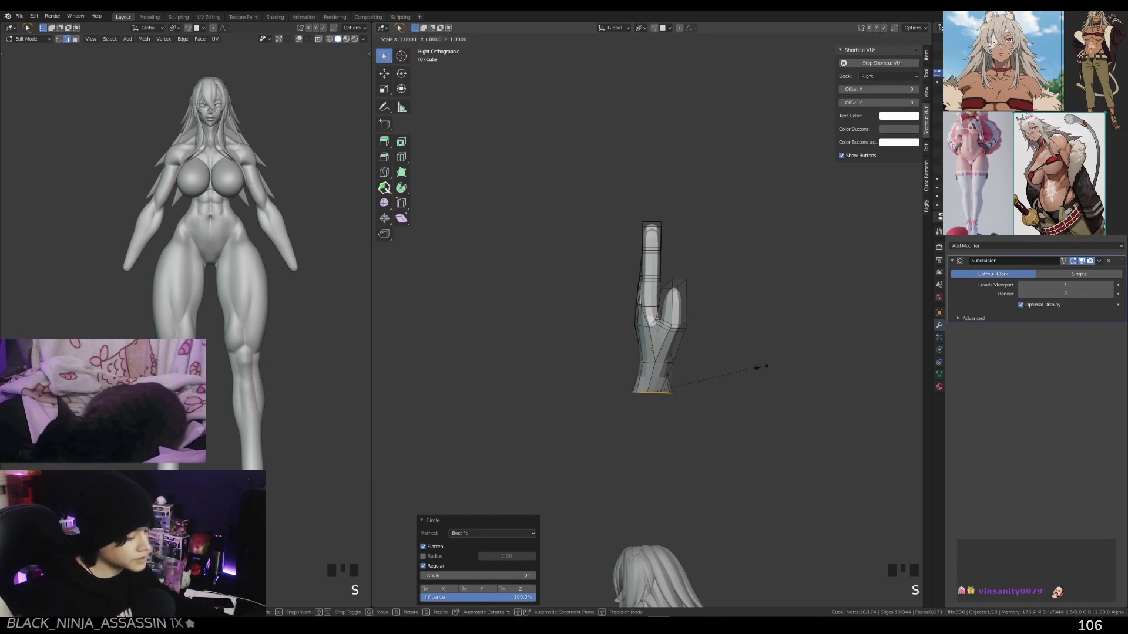
key(y)
click(723, 368)
alt+middle_drag(723, 367, 582, 382)
key(s)
key(x)
click(793, 383)
click(790, 351)
Switch the hand to Object Mode and inspect its smoothed shape from several angles
key(ctrl+Tab)
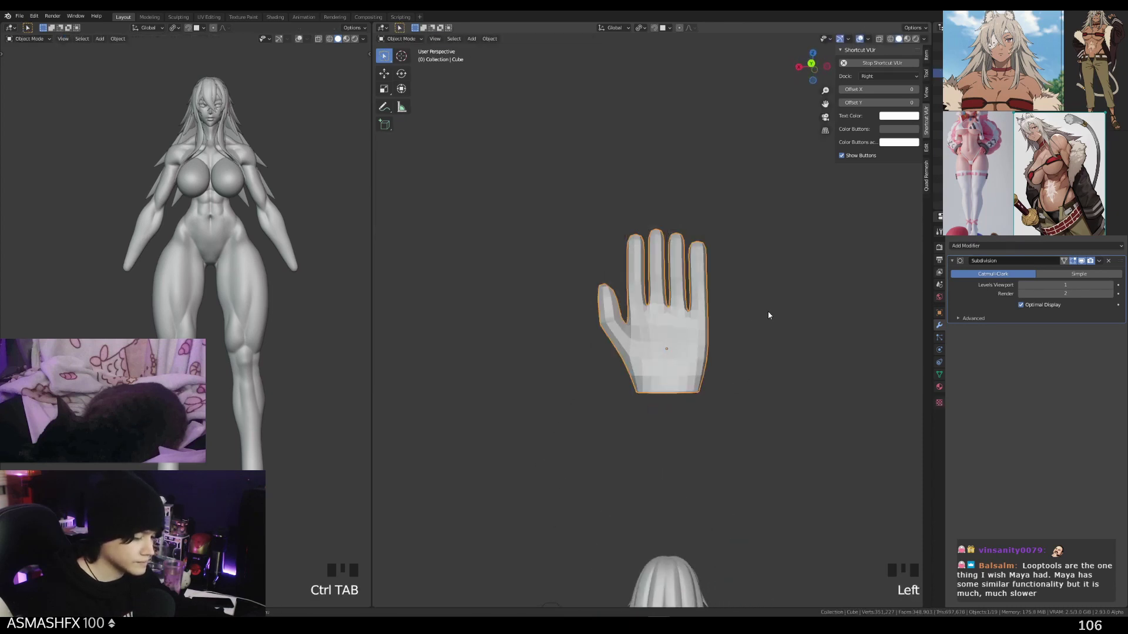
middle_drag(767, 311, 875, 359)
middle_drag(719, 322, 644, 329)
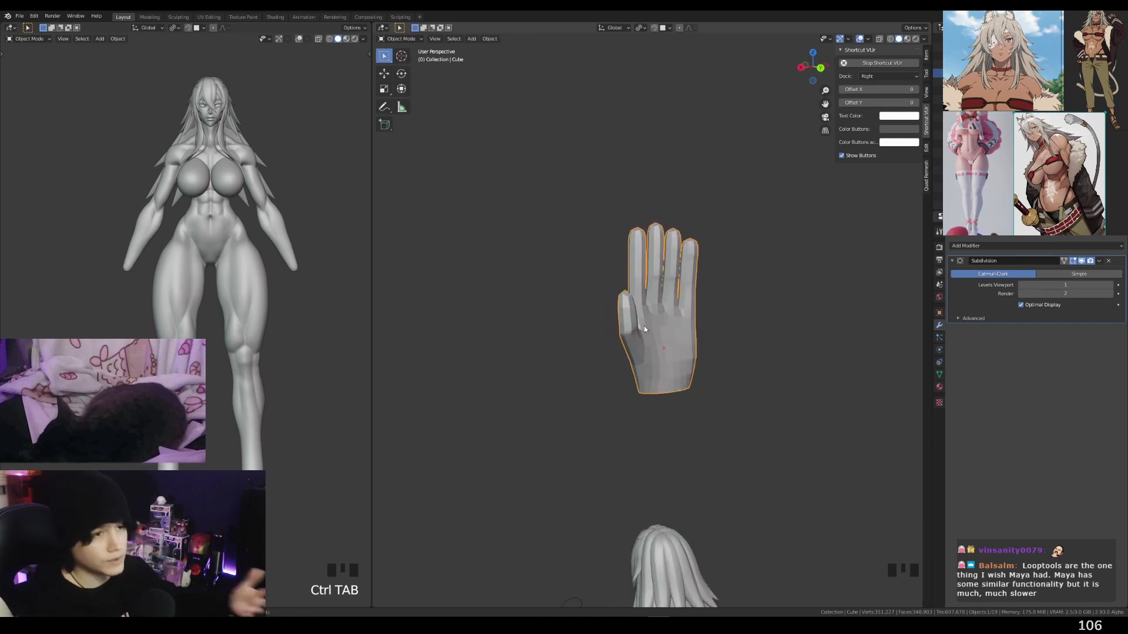